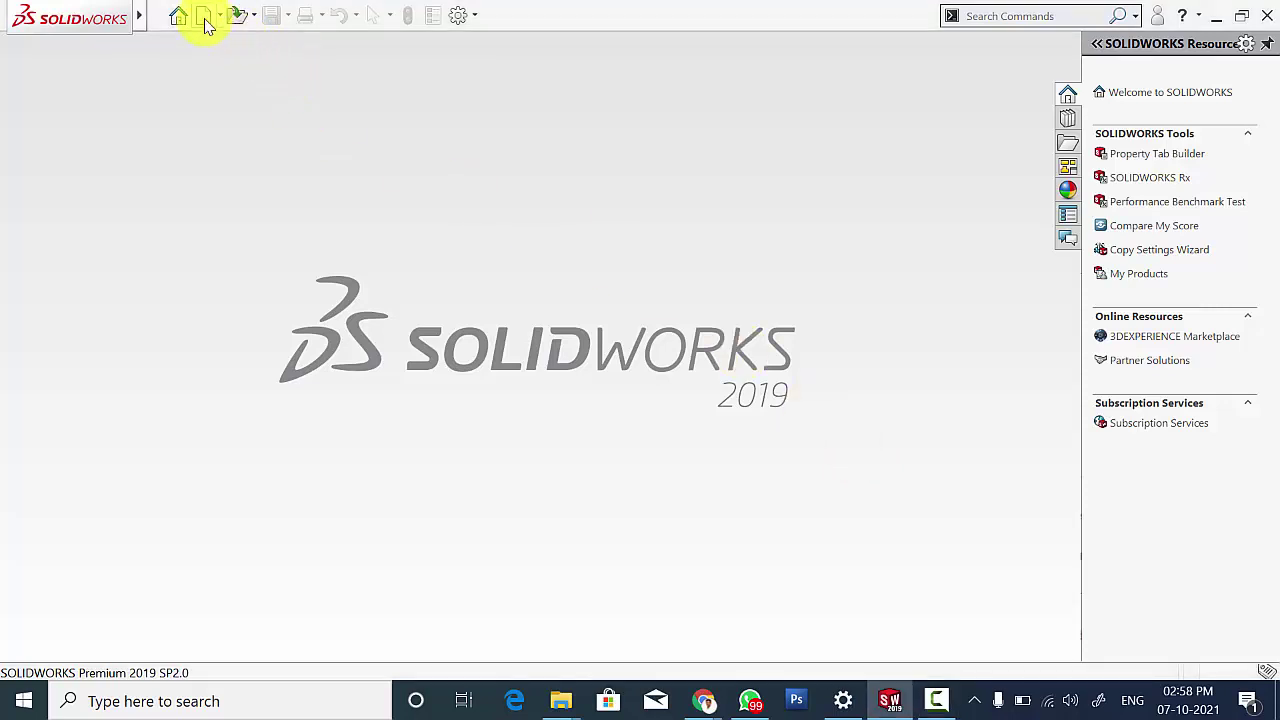
Start a new SOLIDWORKS document from the quick-access toolbar.
left_click(204, 20)
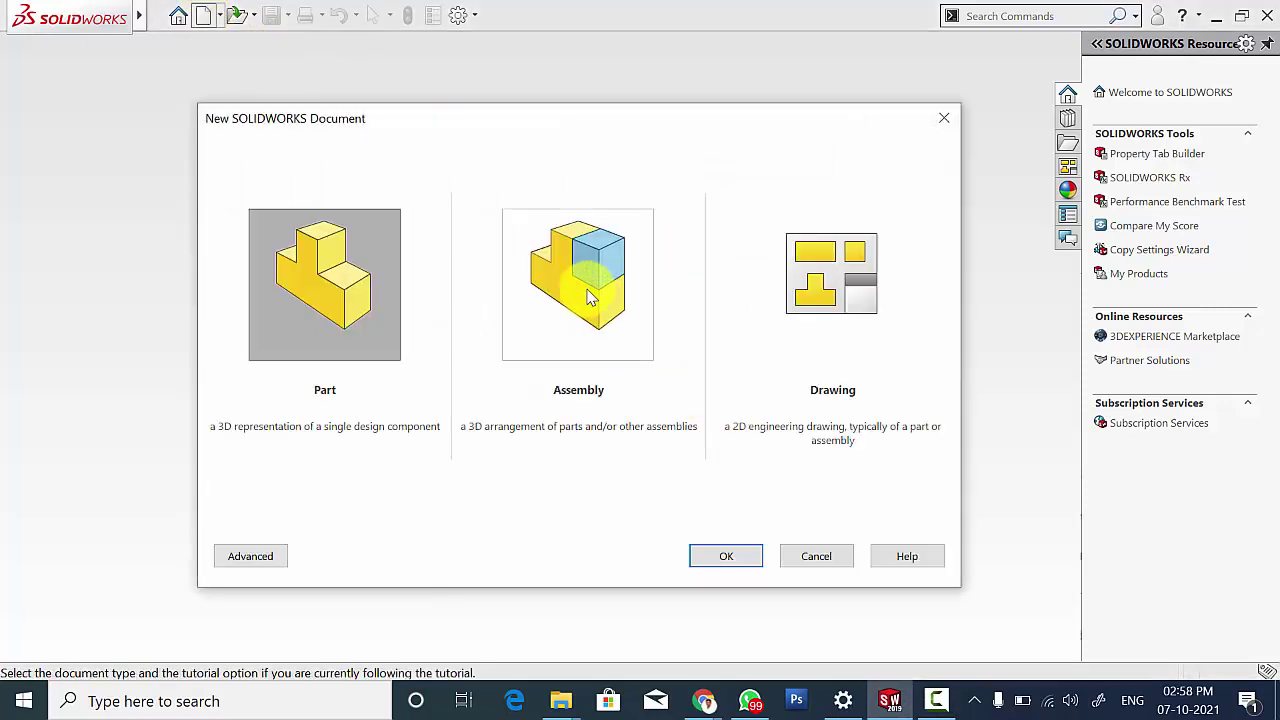
Create a new assembly and place the body part in it.
left_click(590, 297)
left_click(716, 556)
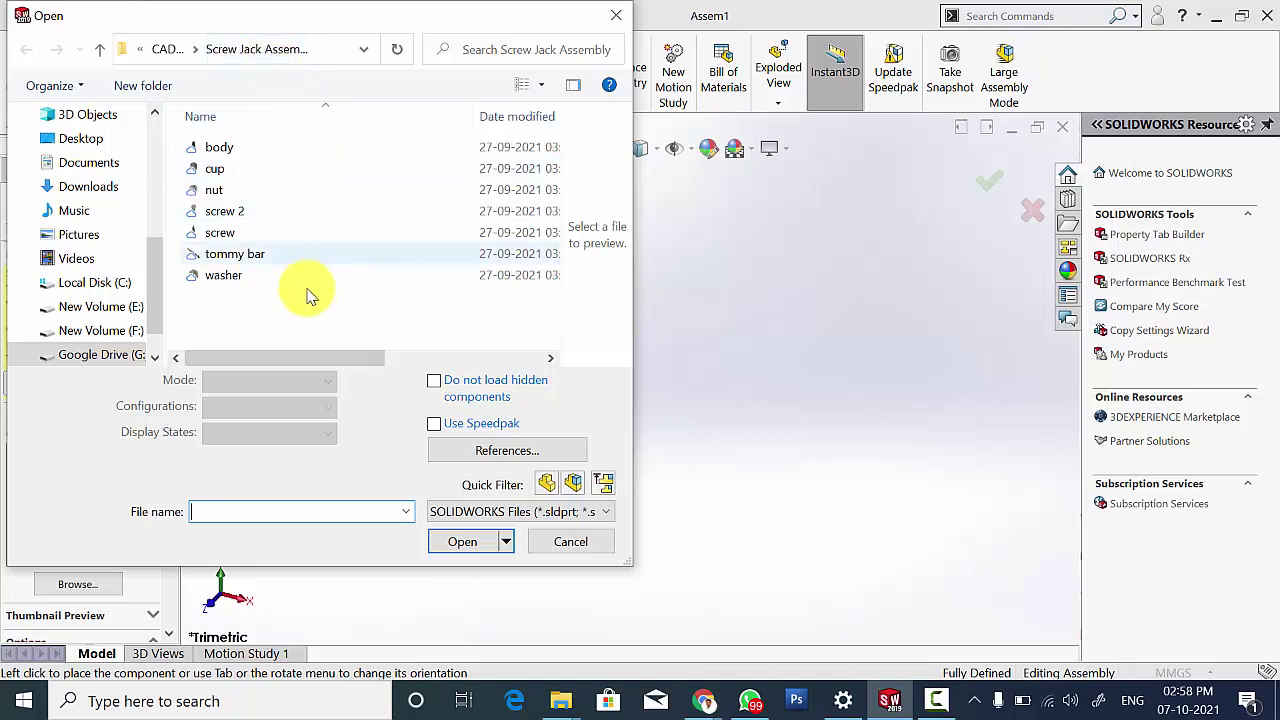
left_click(266, 157)
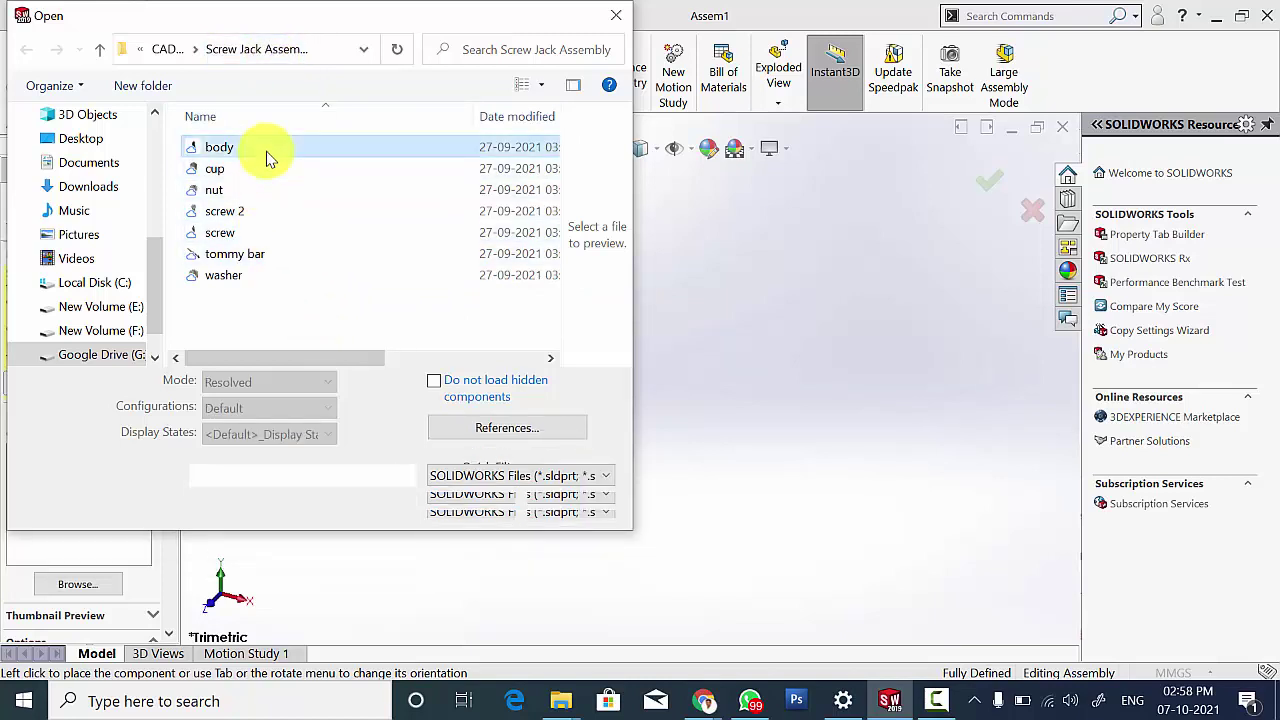
left_click(461, 505)
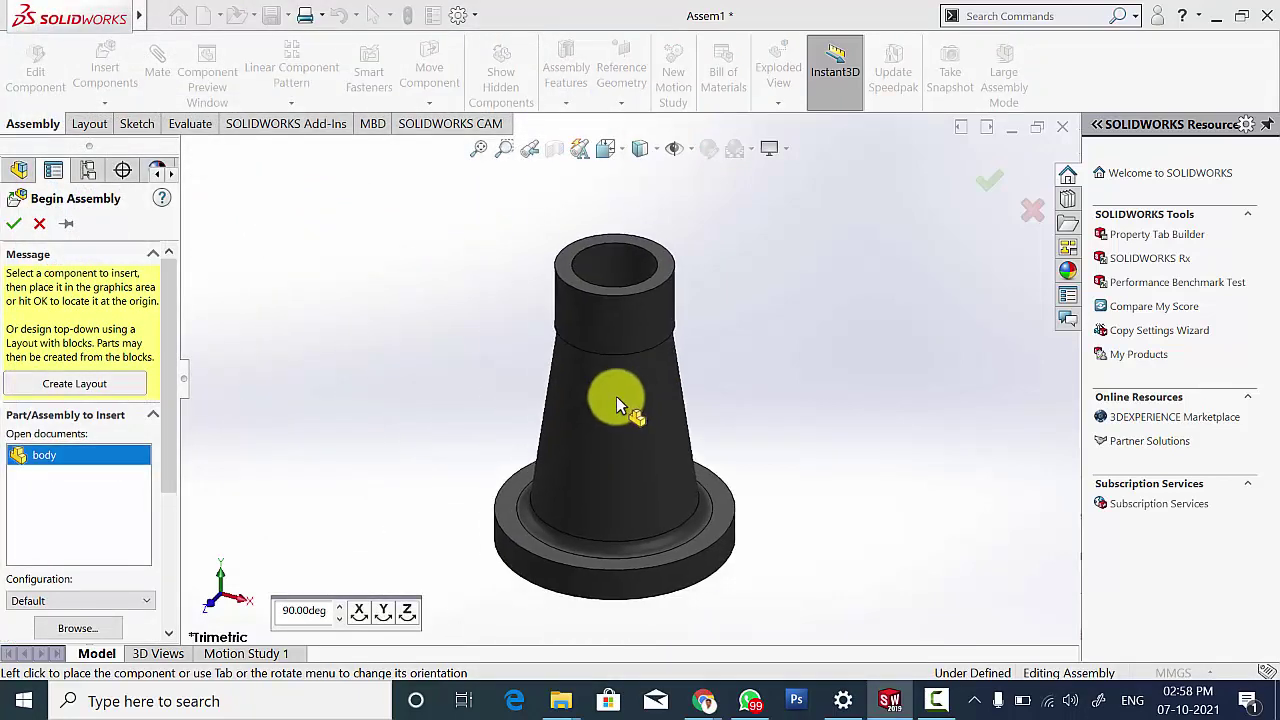
left_click(652, 411)
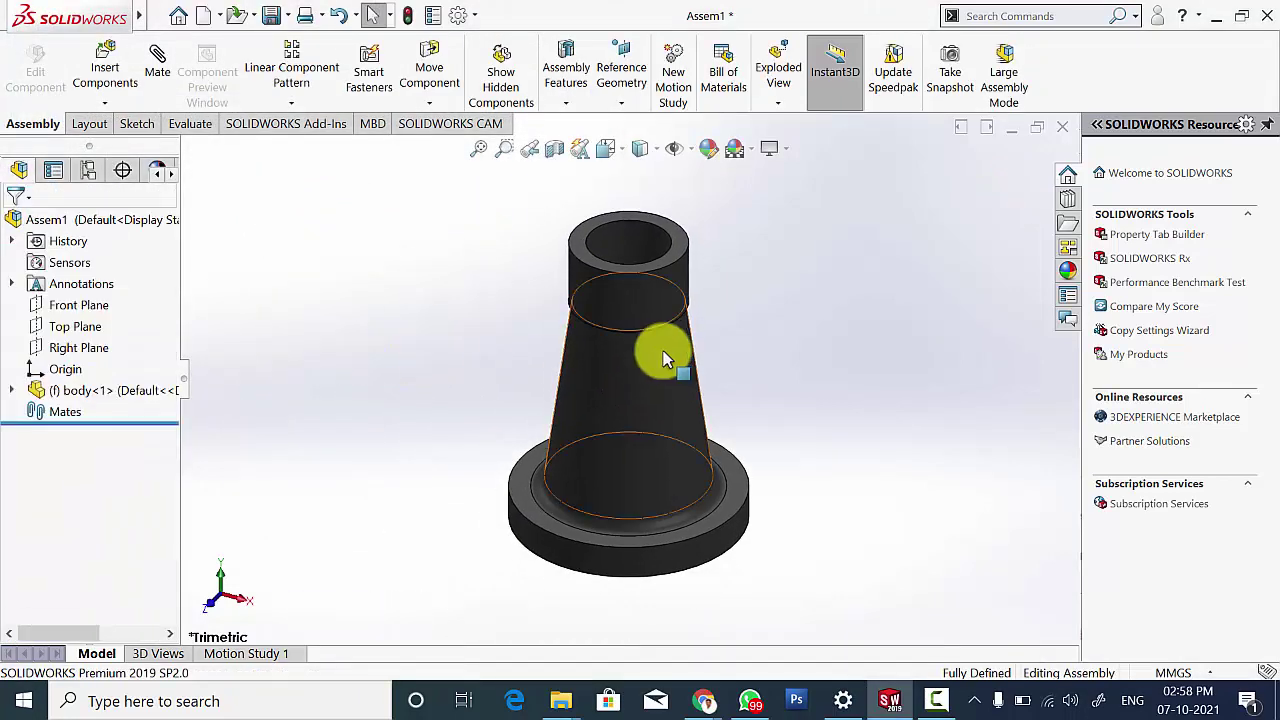
Change the body component from fixed to floating.
right_click(617, 383)
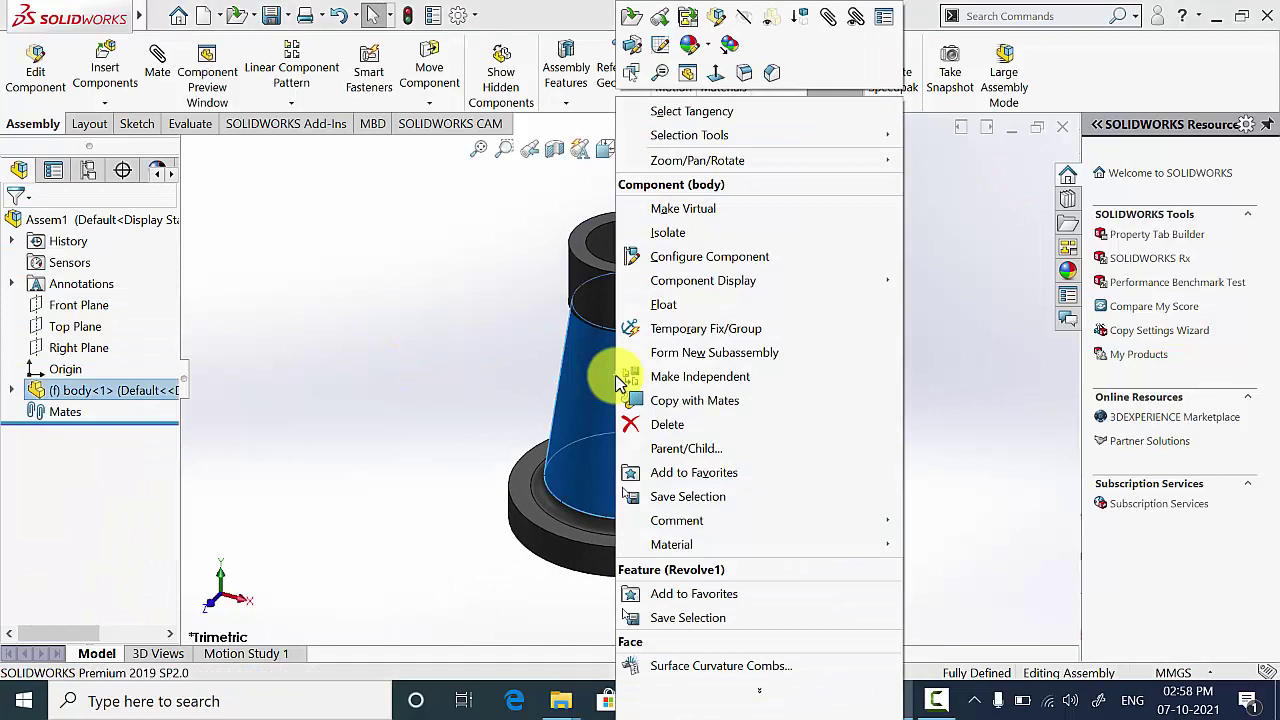
left_click(665, 303)
left_click(440, 303)
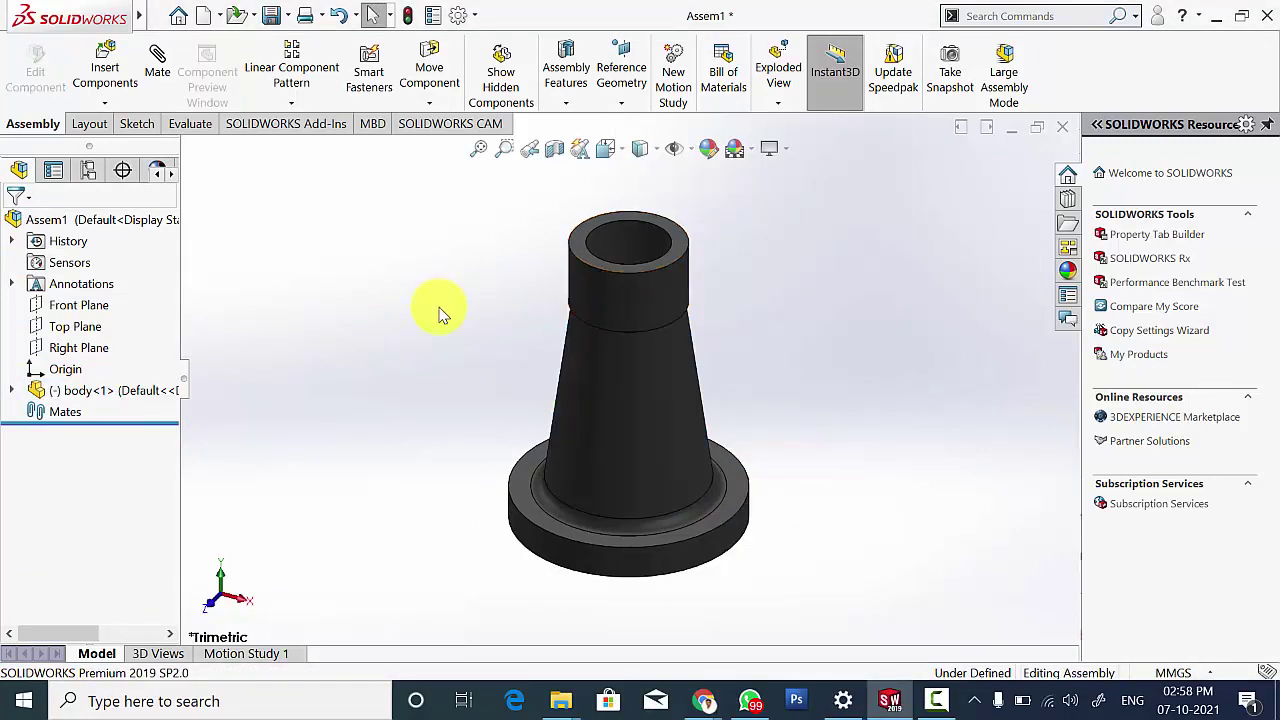
left_click(157, 72)
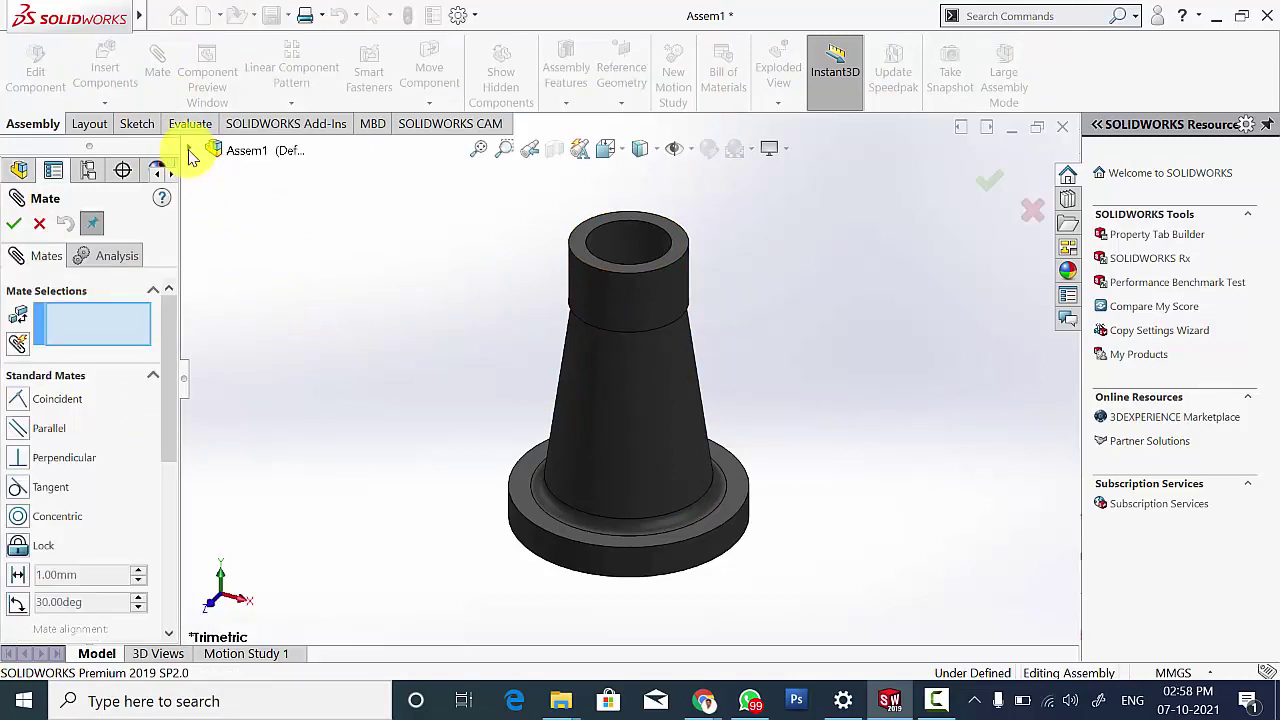
Mate the body's Front, Top and Right Planes coincident to the assembly's matching planes.
left_click(189, 150)
left_click(212, 321)
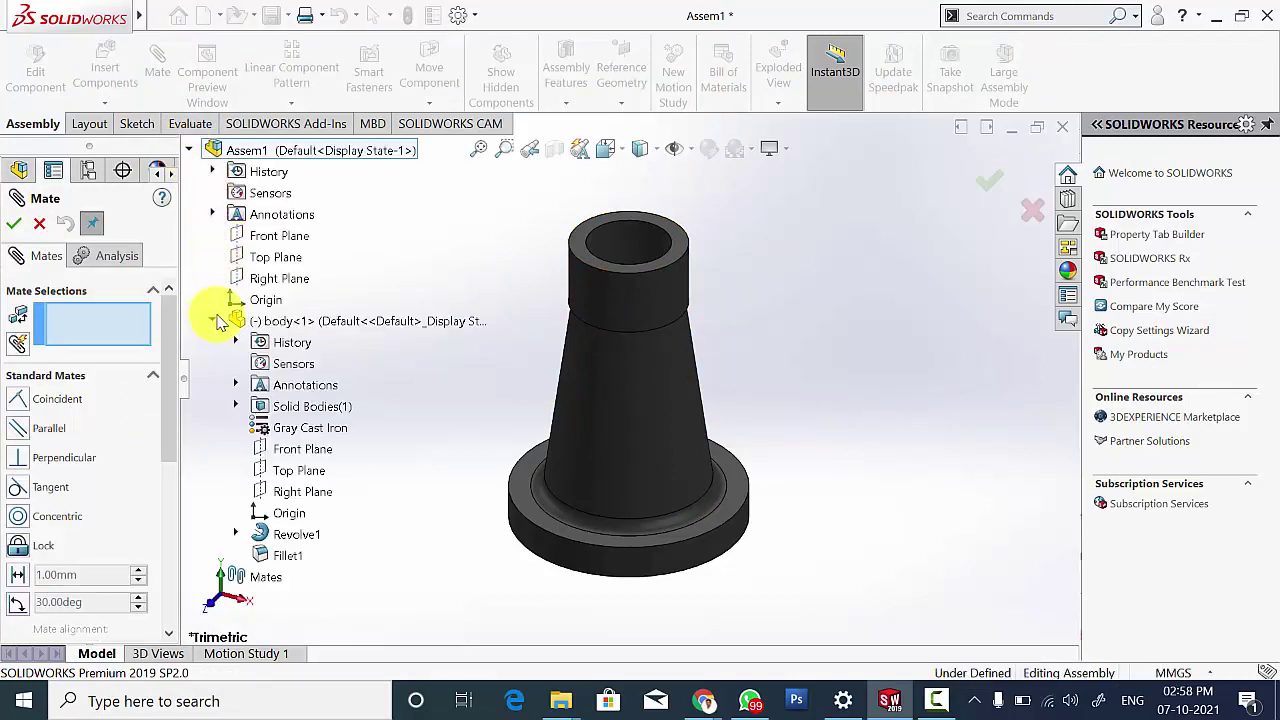
left_click(266, 236)
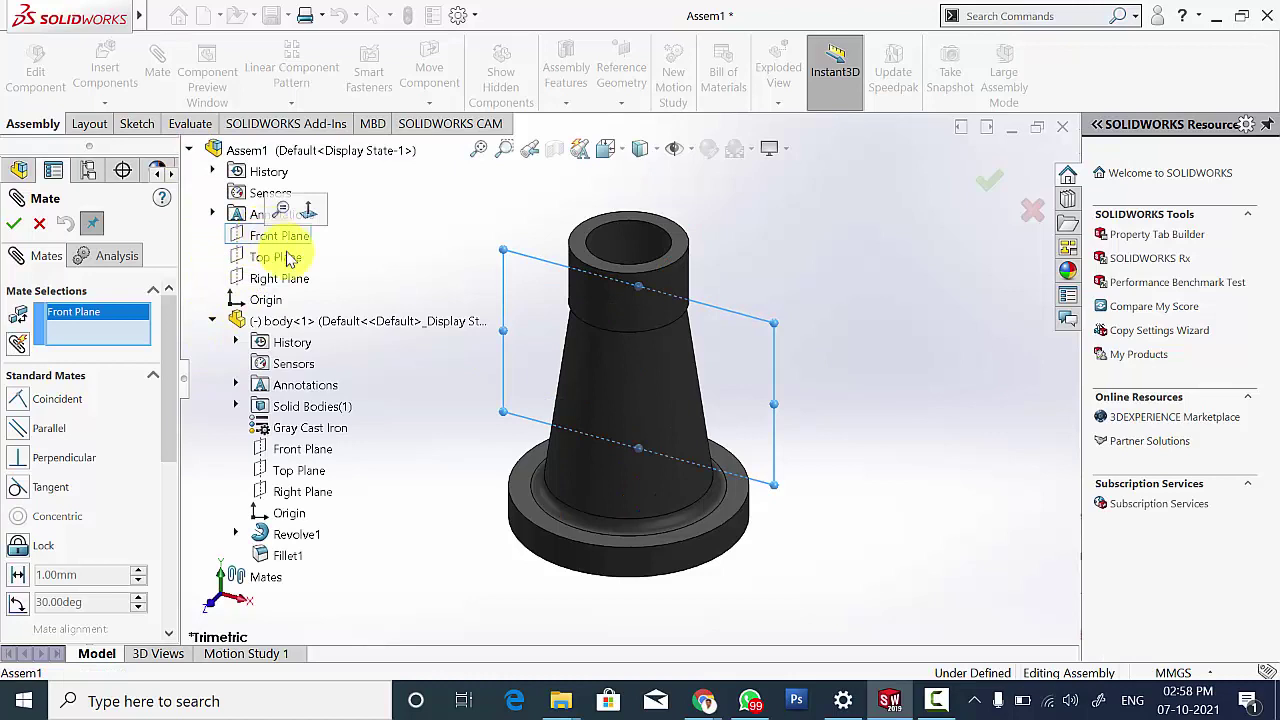
left_click(304, 451)
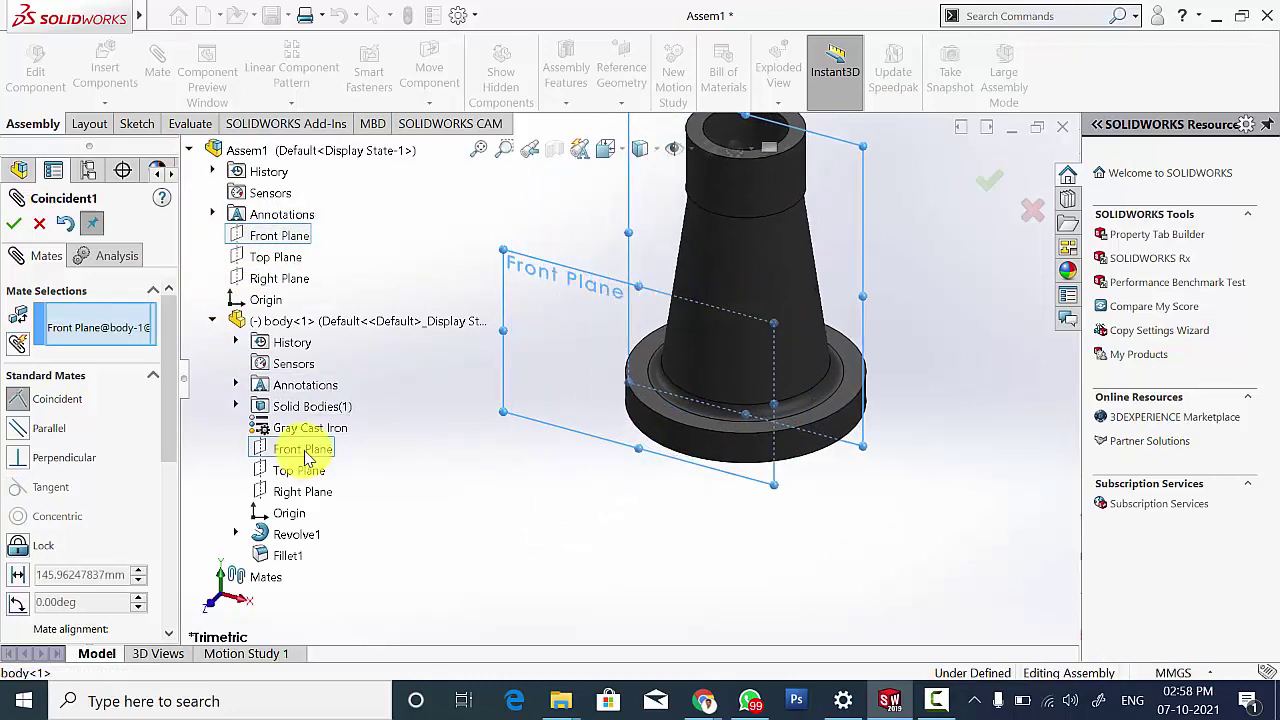
left_click(14, 232)
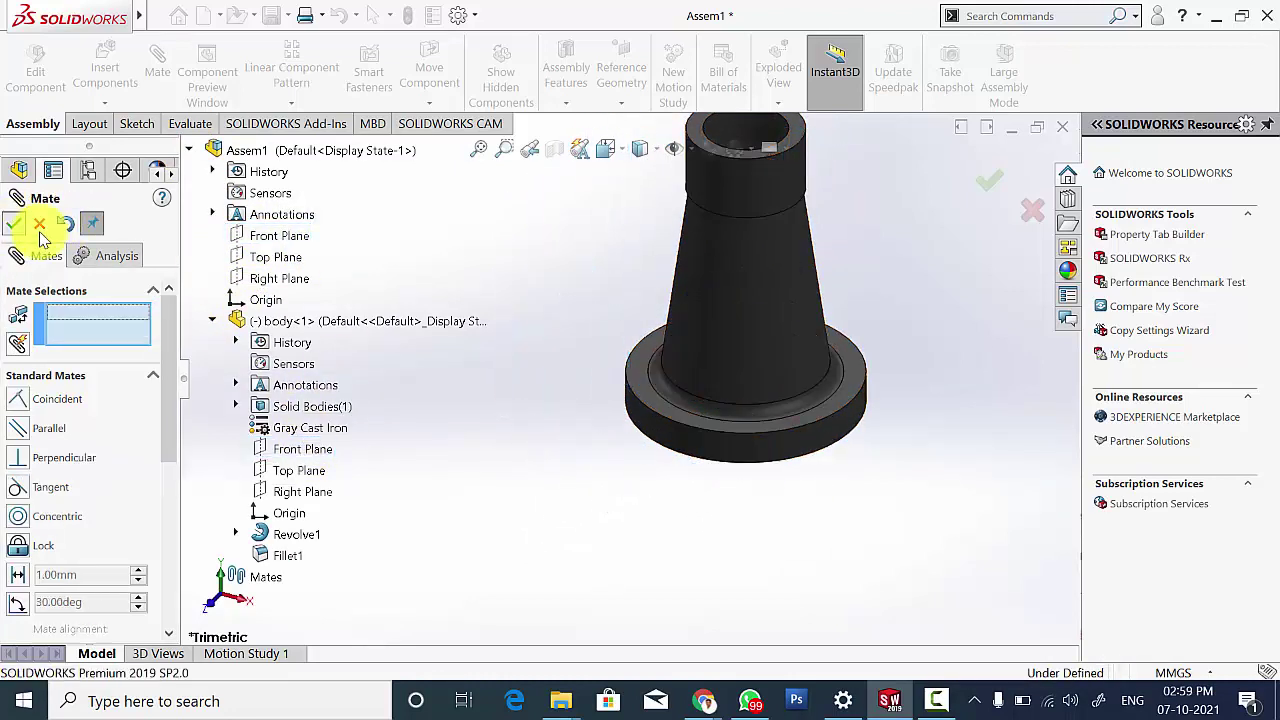
left_click(284, 259)
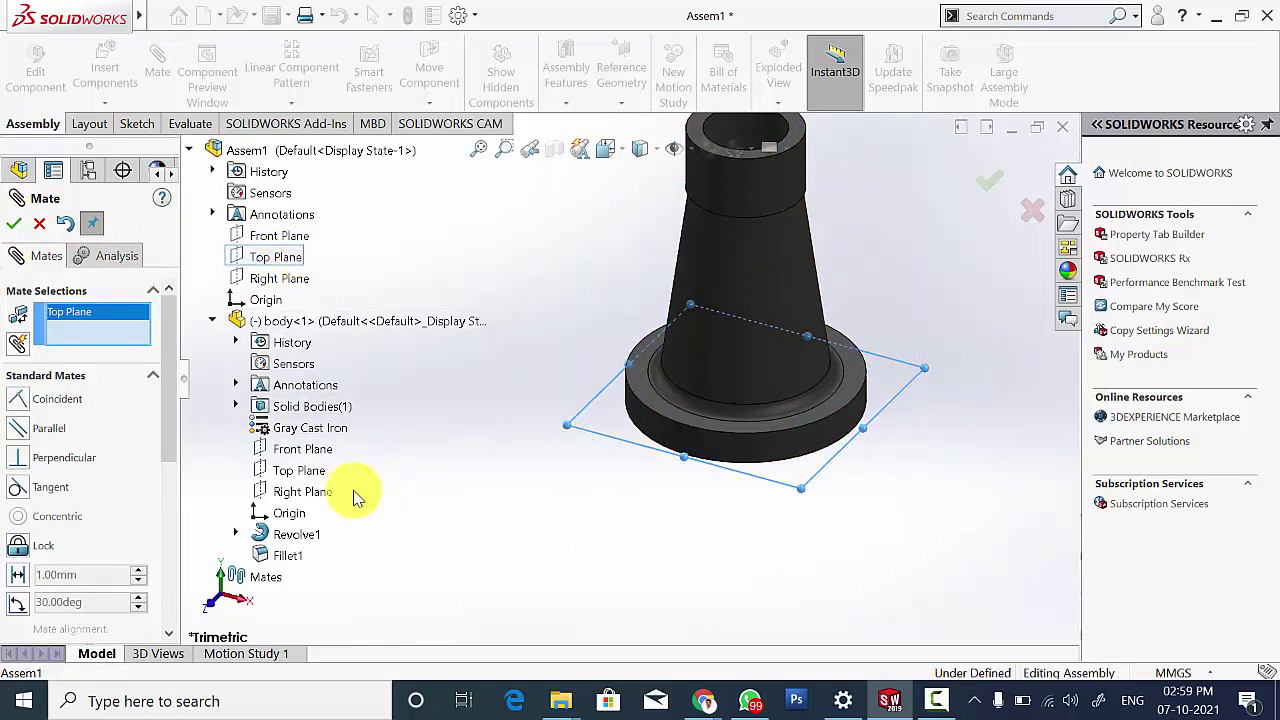
left_click(312, 472)
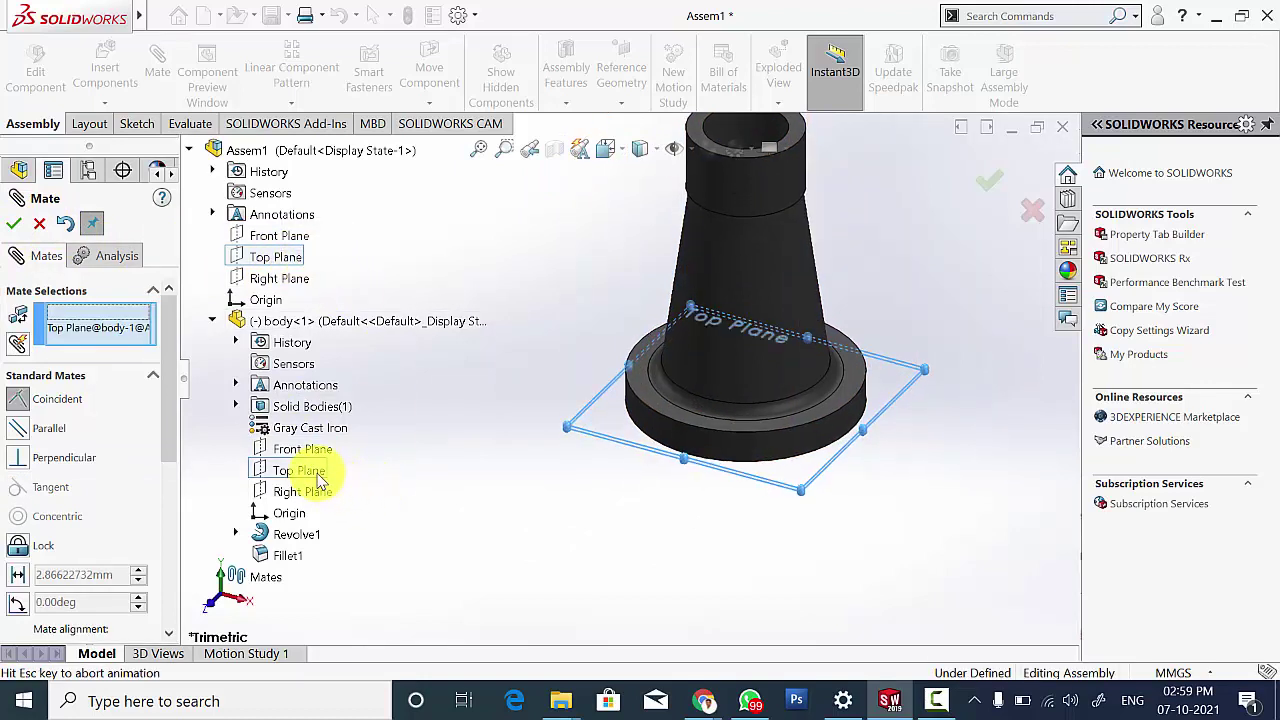
left_click(14, 232)
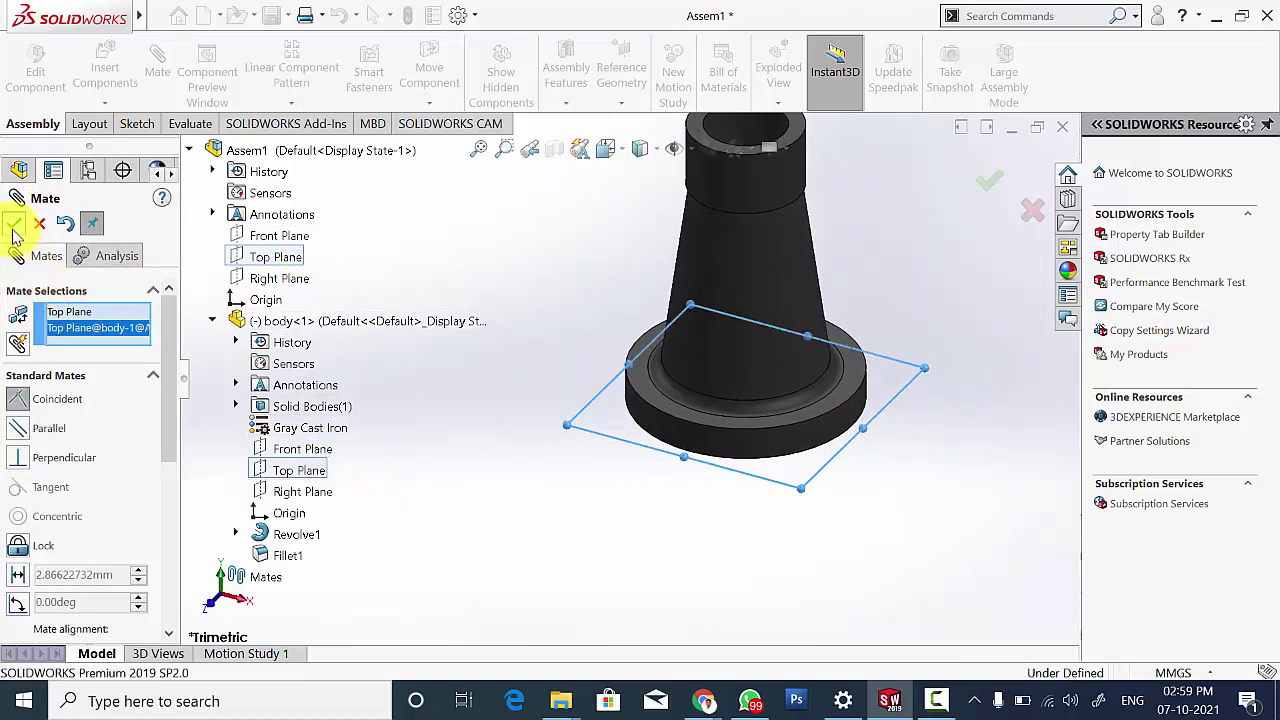
left_click(263, 285)
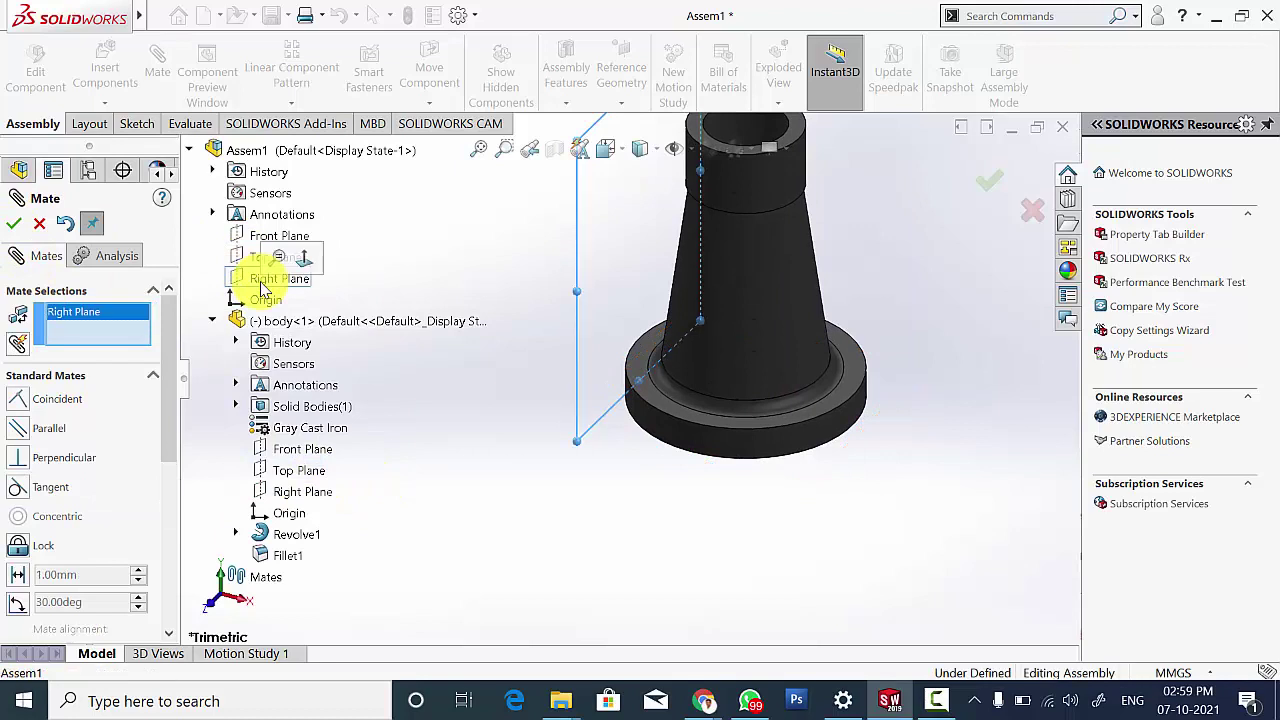
left_click(303, 491)
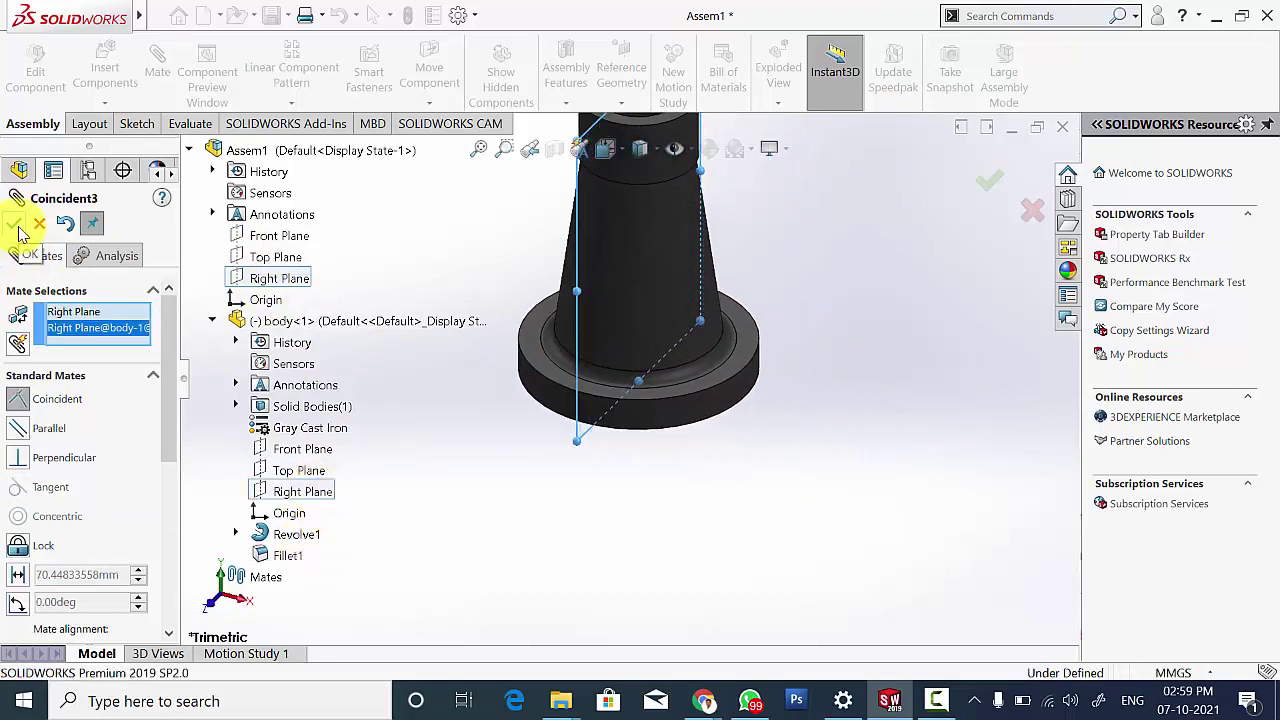
left_click(15, 226)
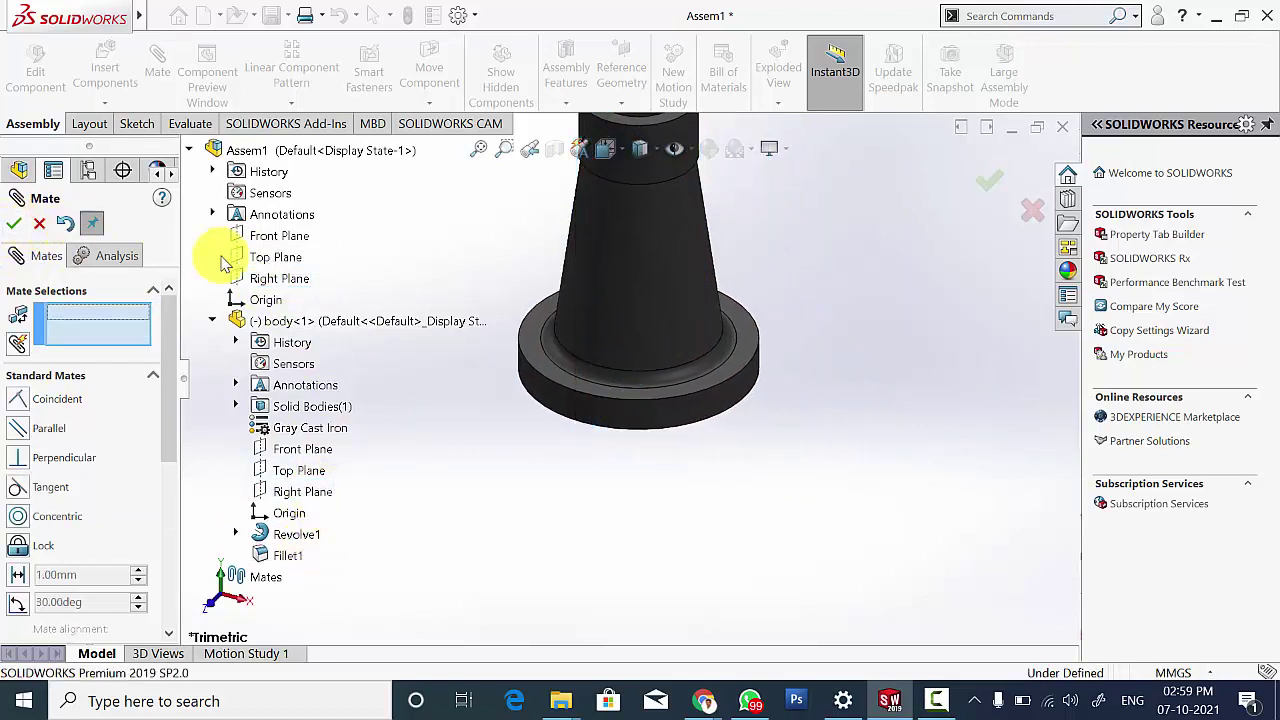
left_click(15, 226)
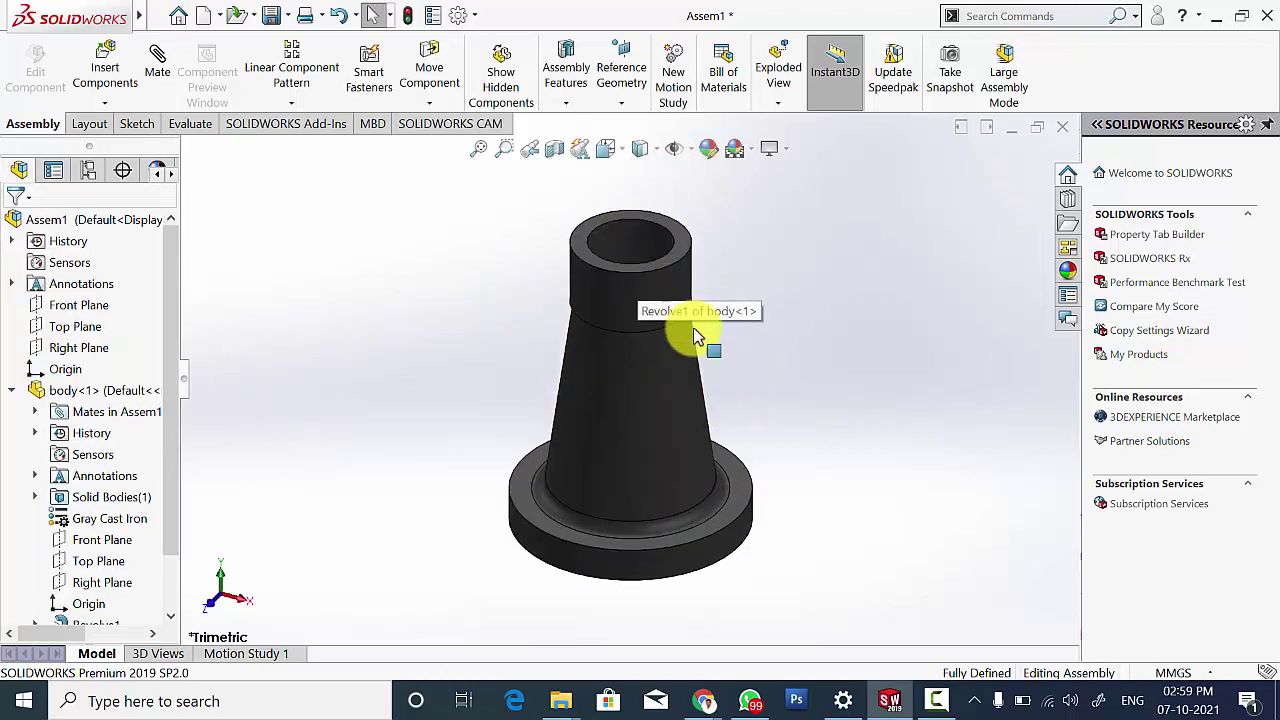
Insert the nut part beside the body.
key("f")
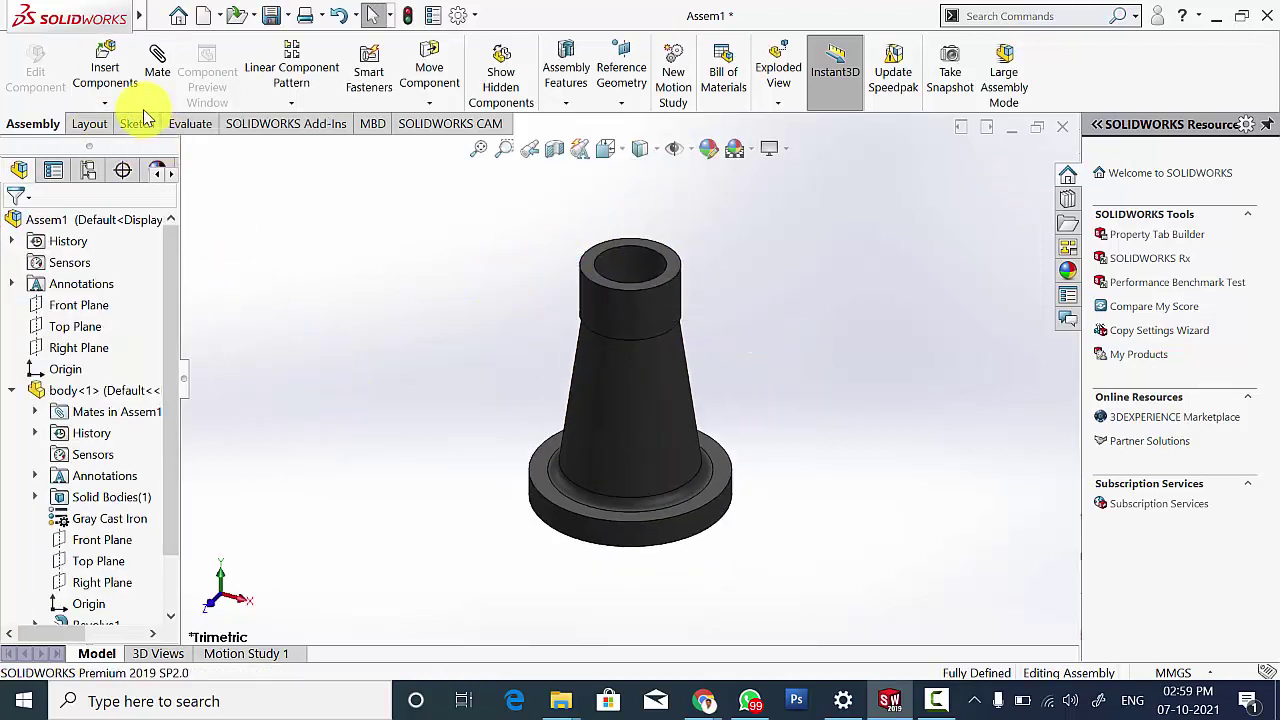
left_click(110, 75)
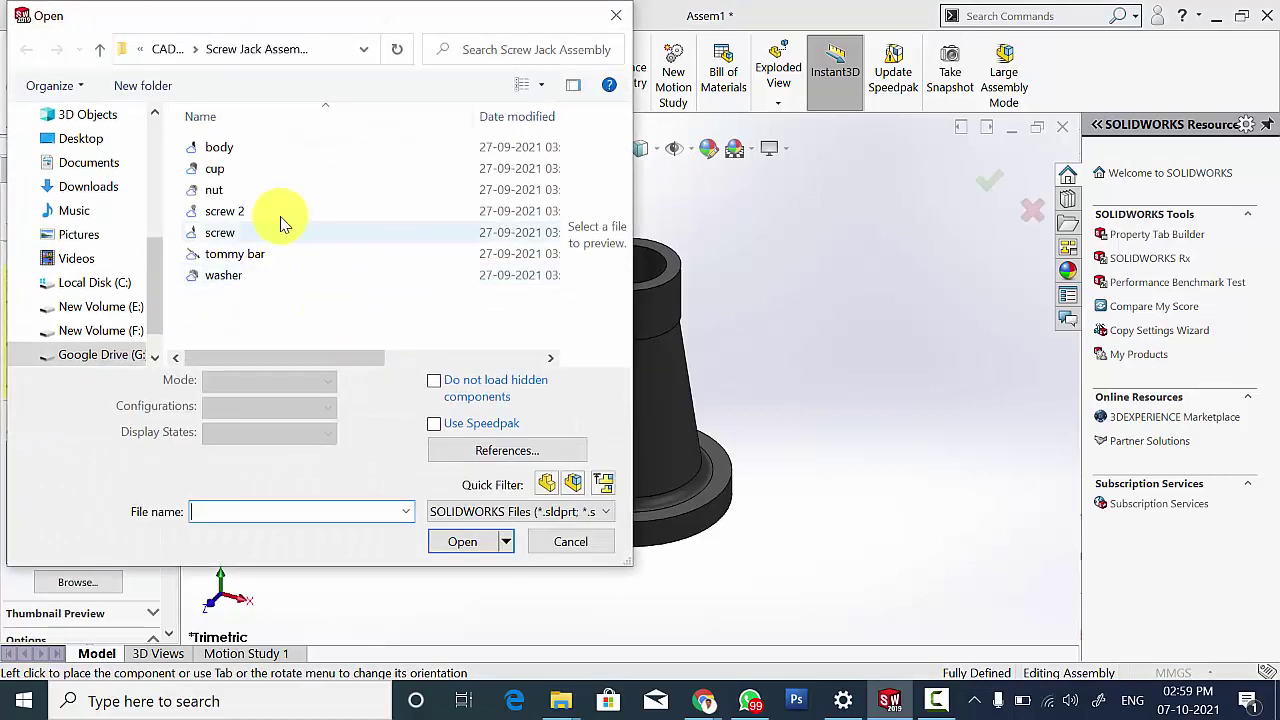
left_click(257, 195)
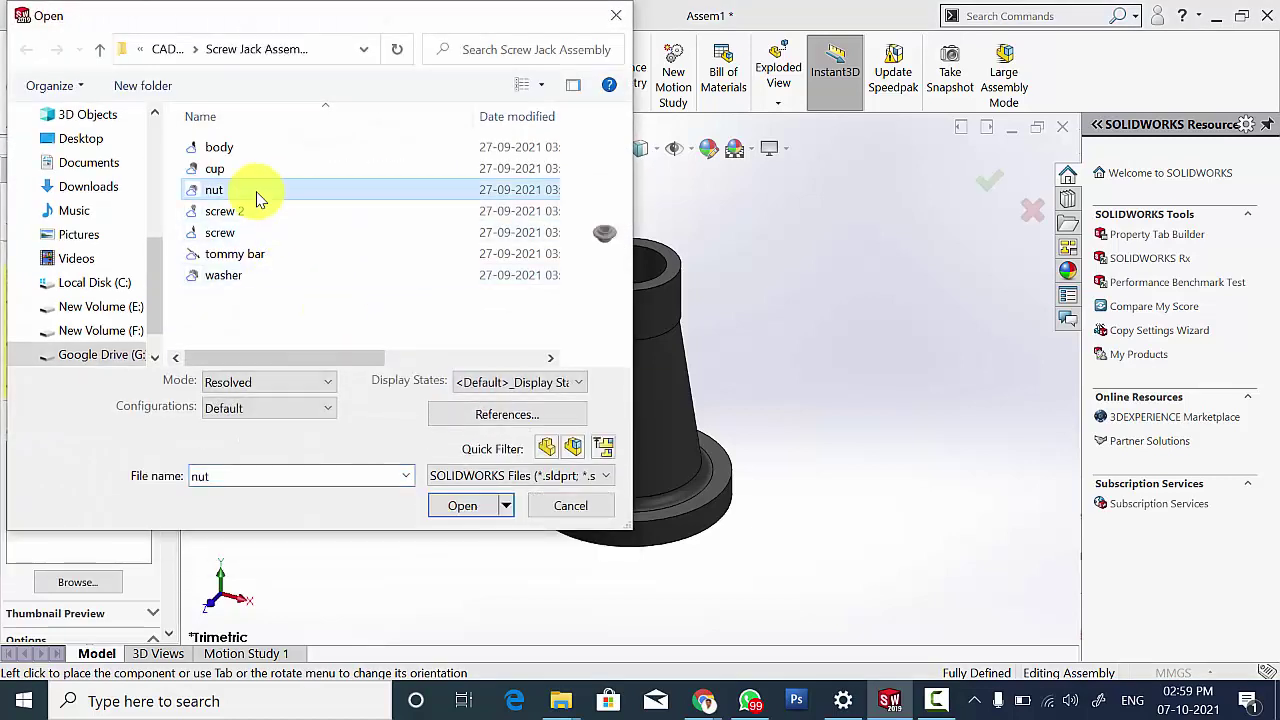
left_click(462, 505)
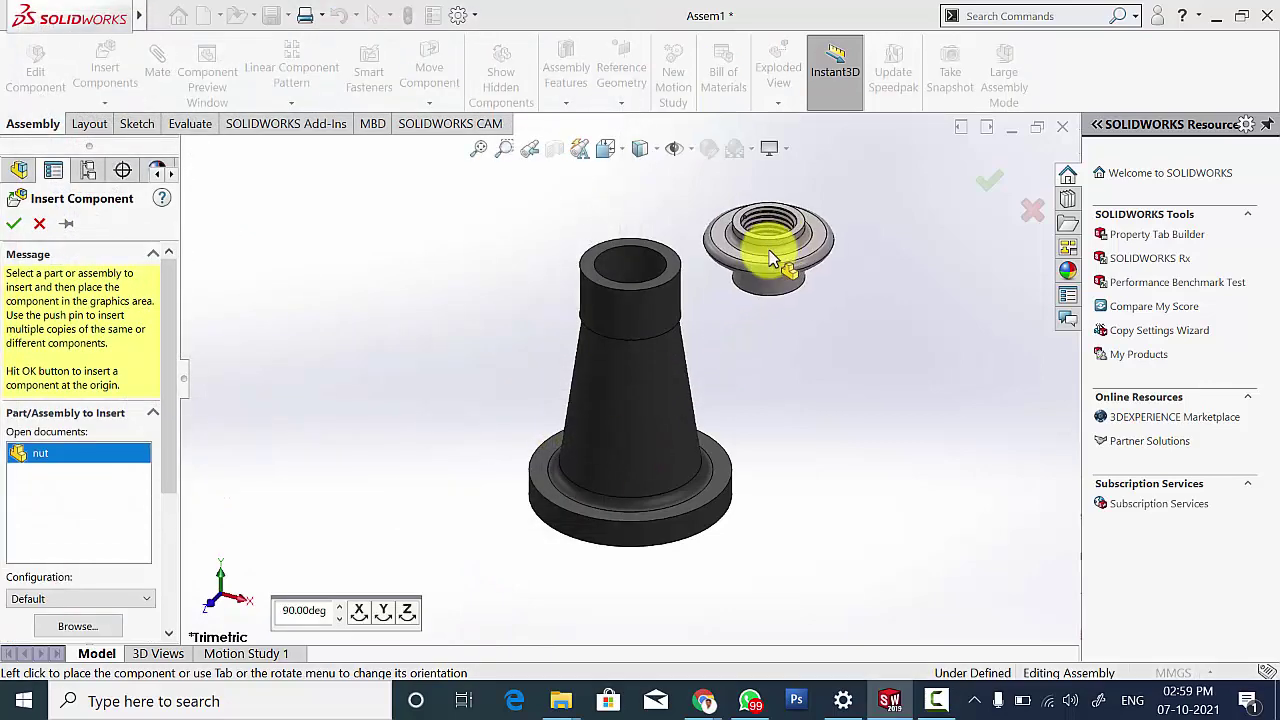
left_click(768, 258)
left_click(14, 223)
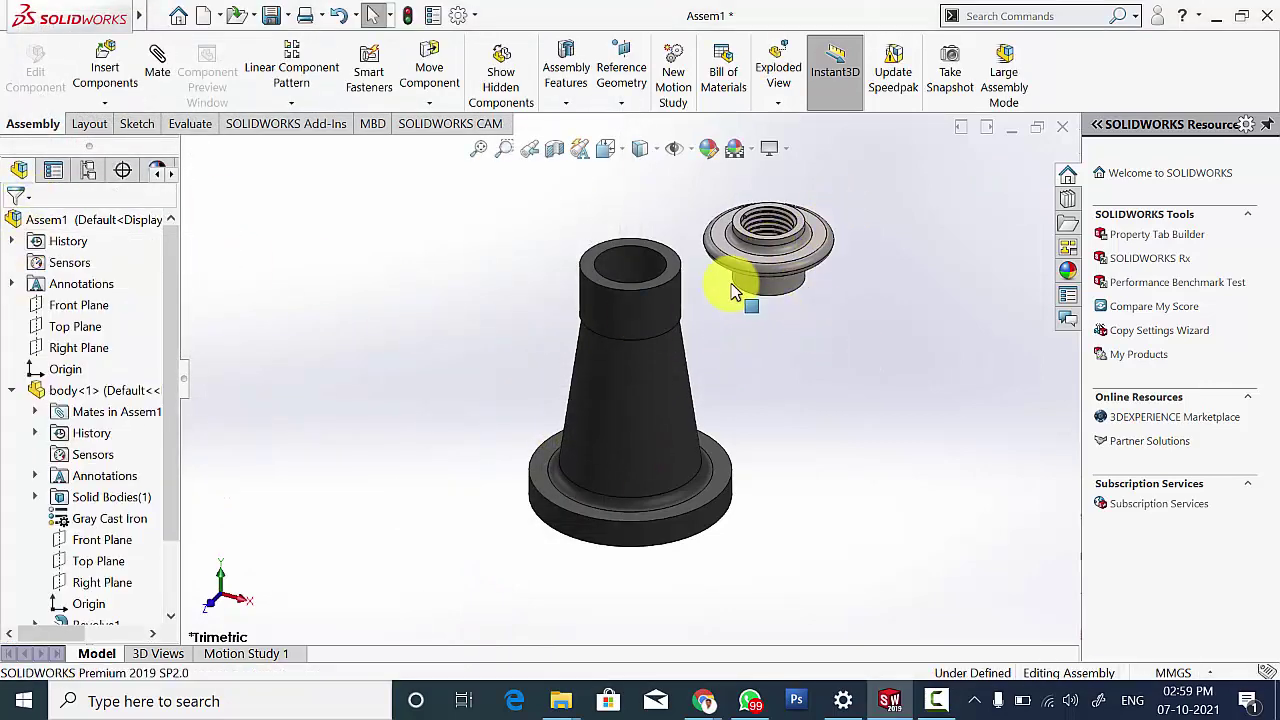
scroll(672, 234, "down", 3)
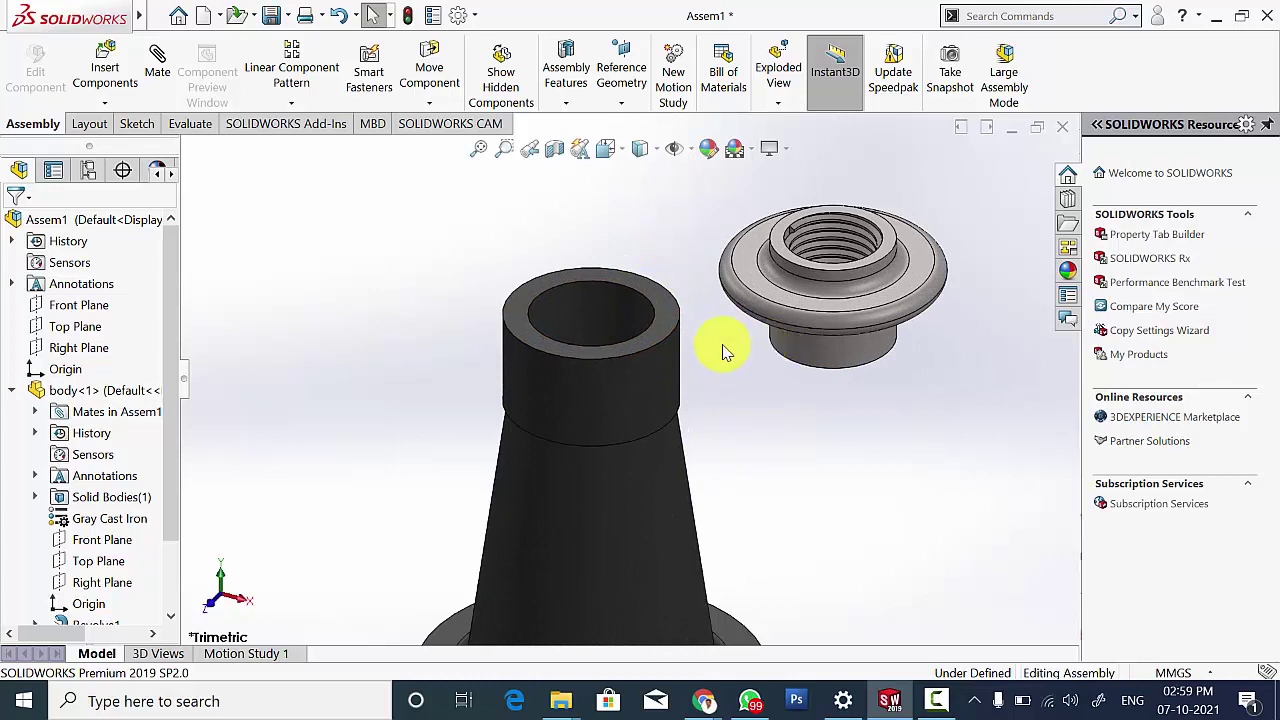
Mate the nut concentric with the body's bore, with rotation locked.
left_click(157, 80)
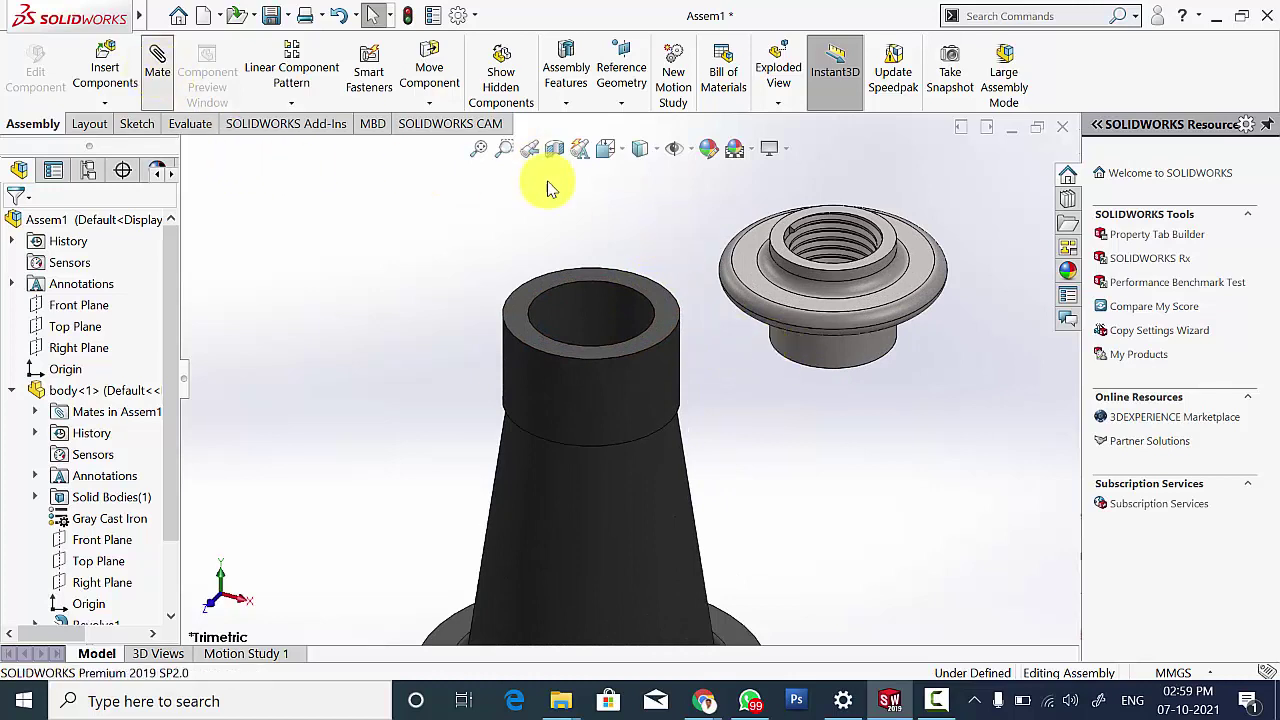
left_click(581, 302)
left_click(838, 360)
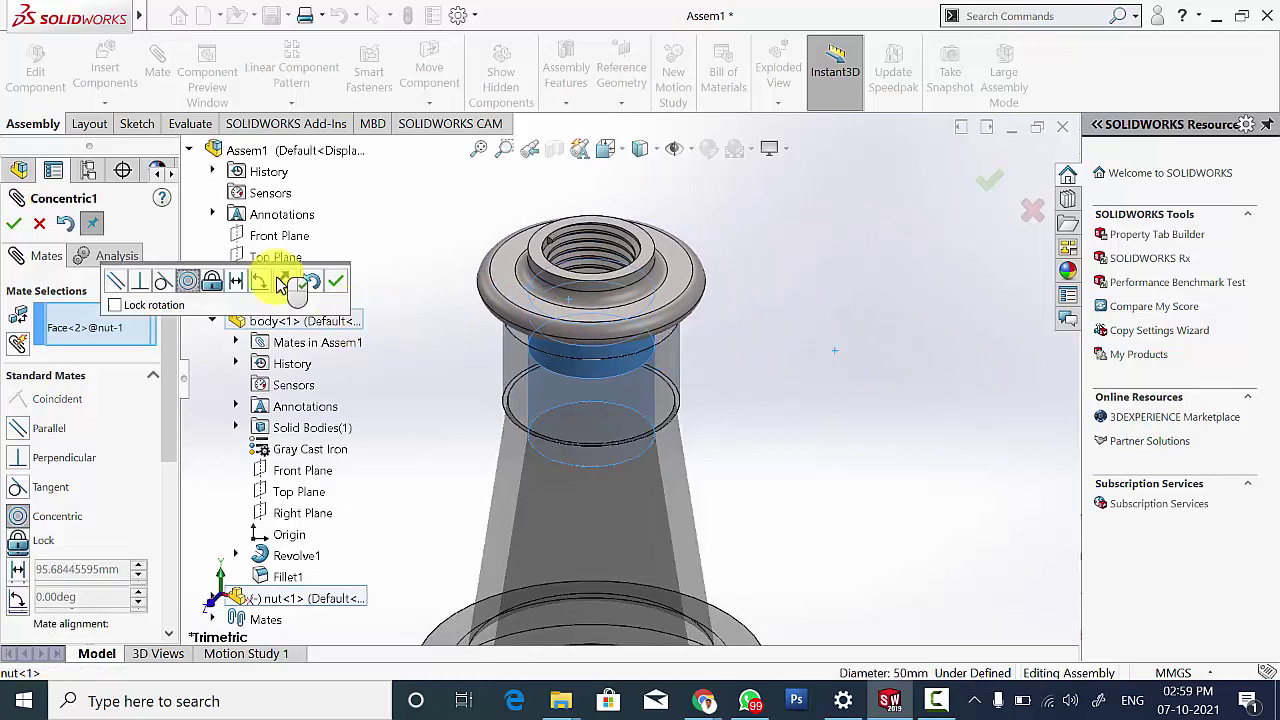
left_click(117, 305)
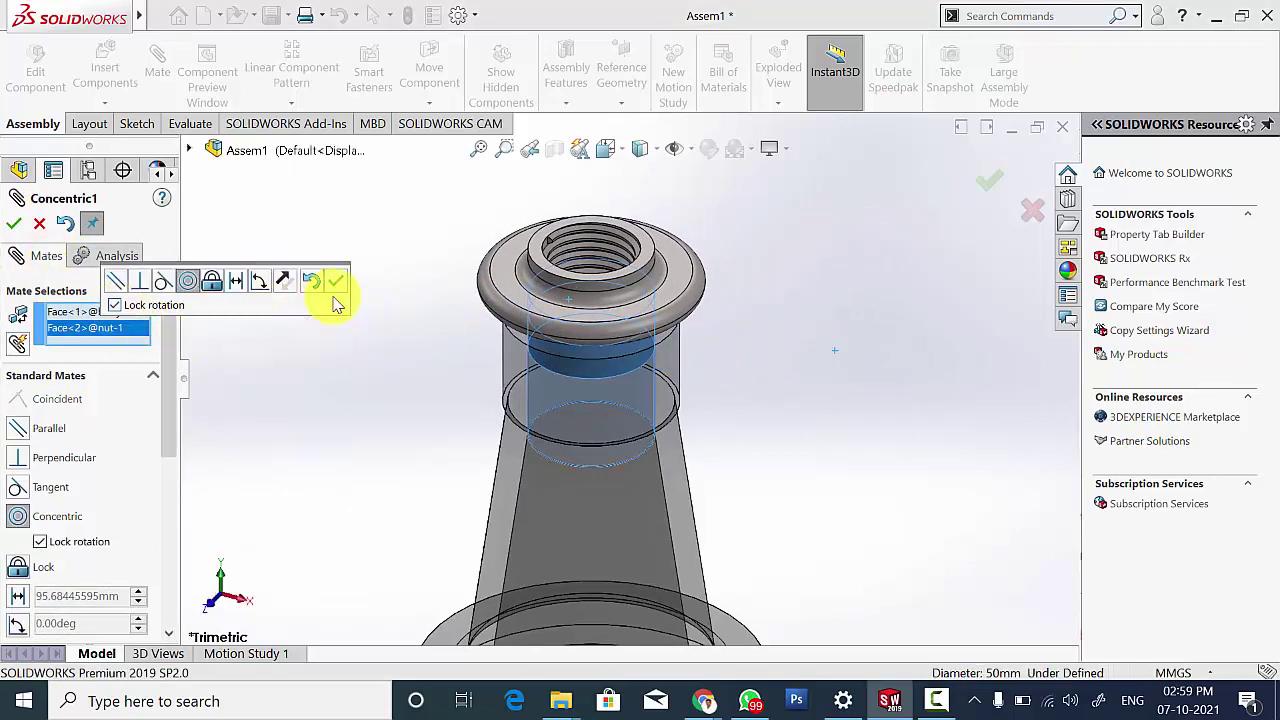
left_click(336, 283)
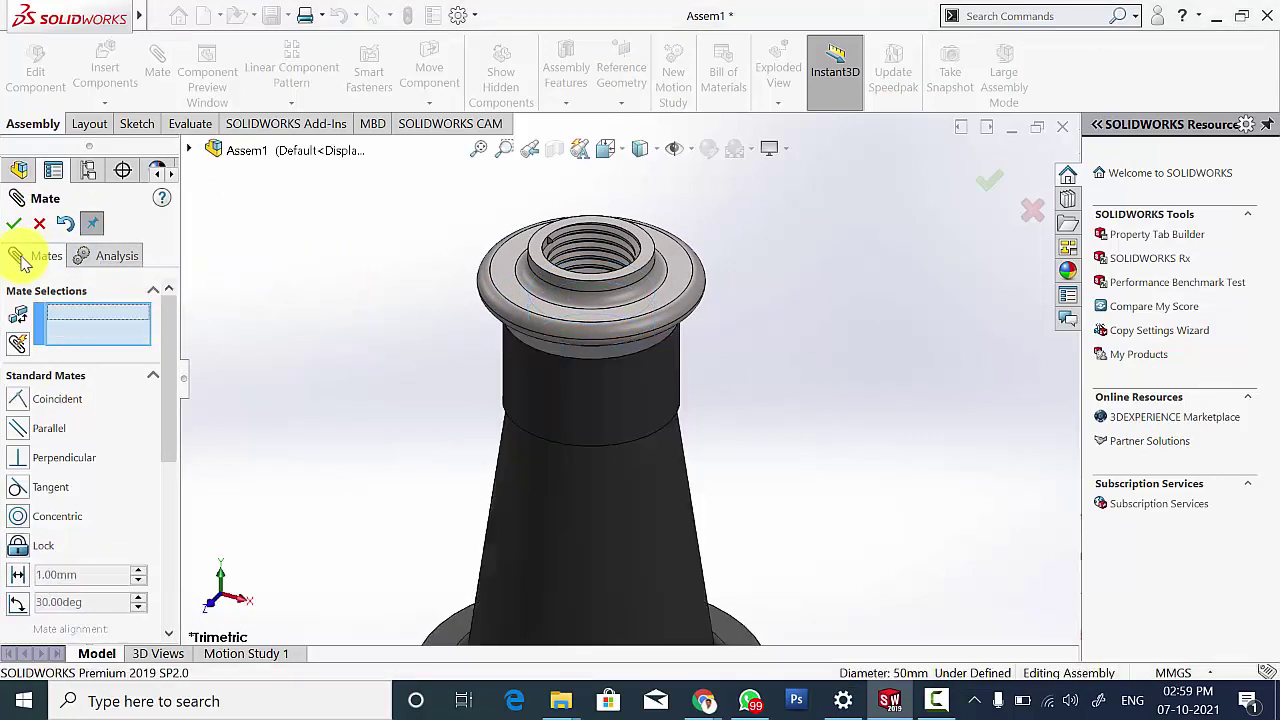
left_click(14, 226)
scroll(790, 425, "up", 3)
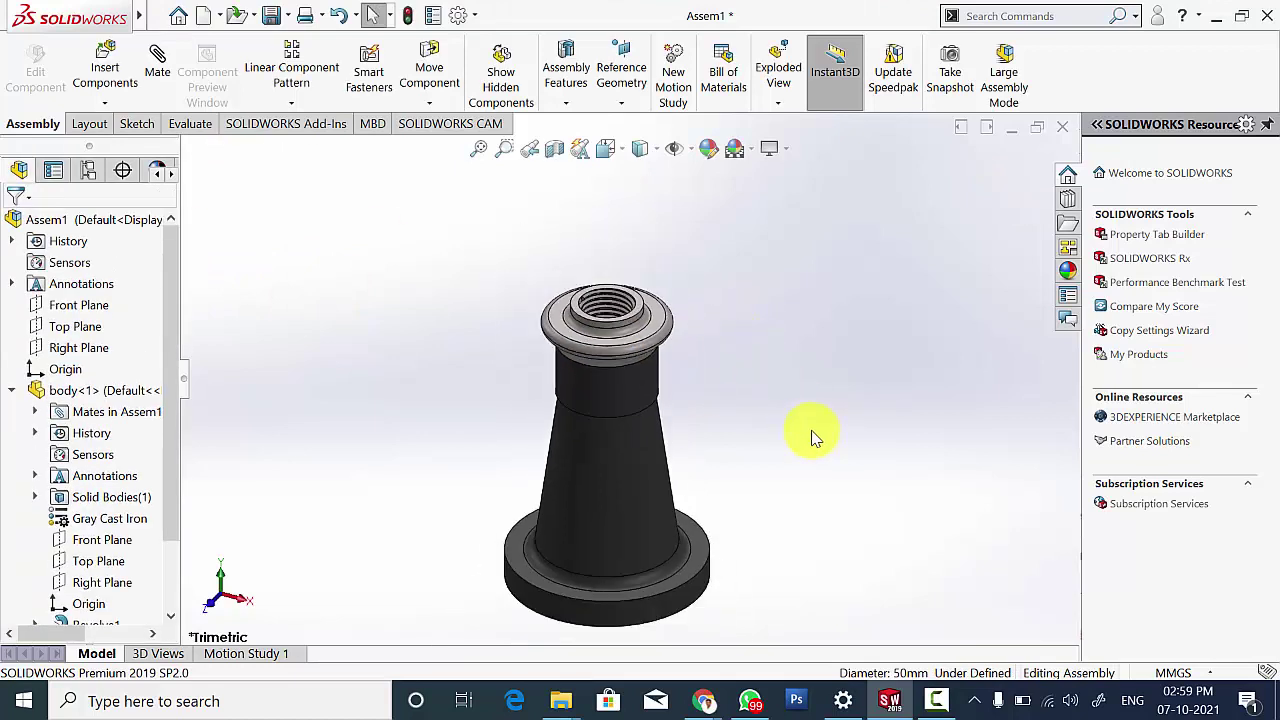
middle_click_drag(814, 434, 780, 358)
Seat the nut's bottom face coincident on the body's top ring face.
left_click_drag(617, 311, 686, 297)
middle_click_drag(709, 397, 657, 294)
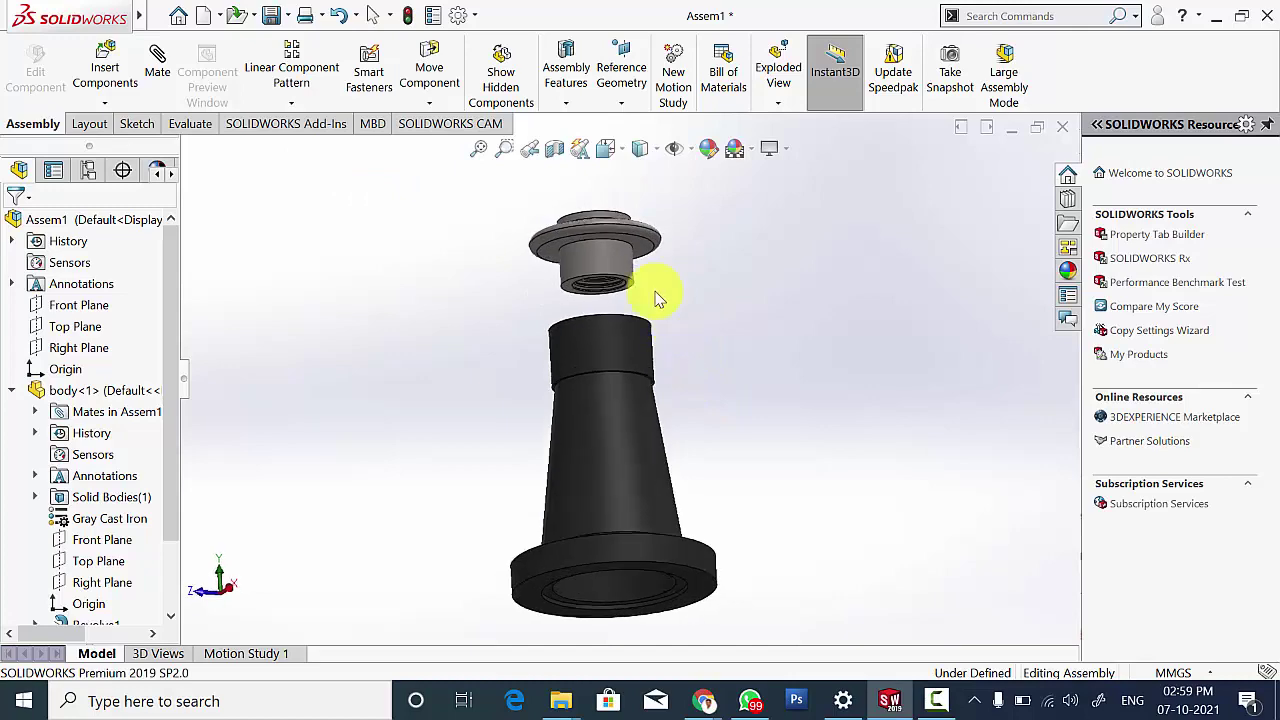
left_click(158, 75)
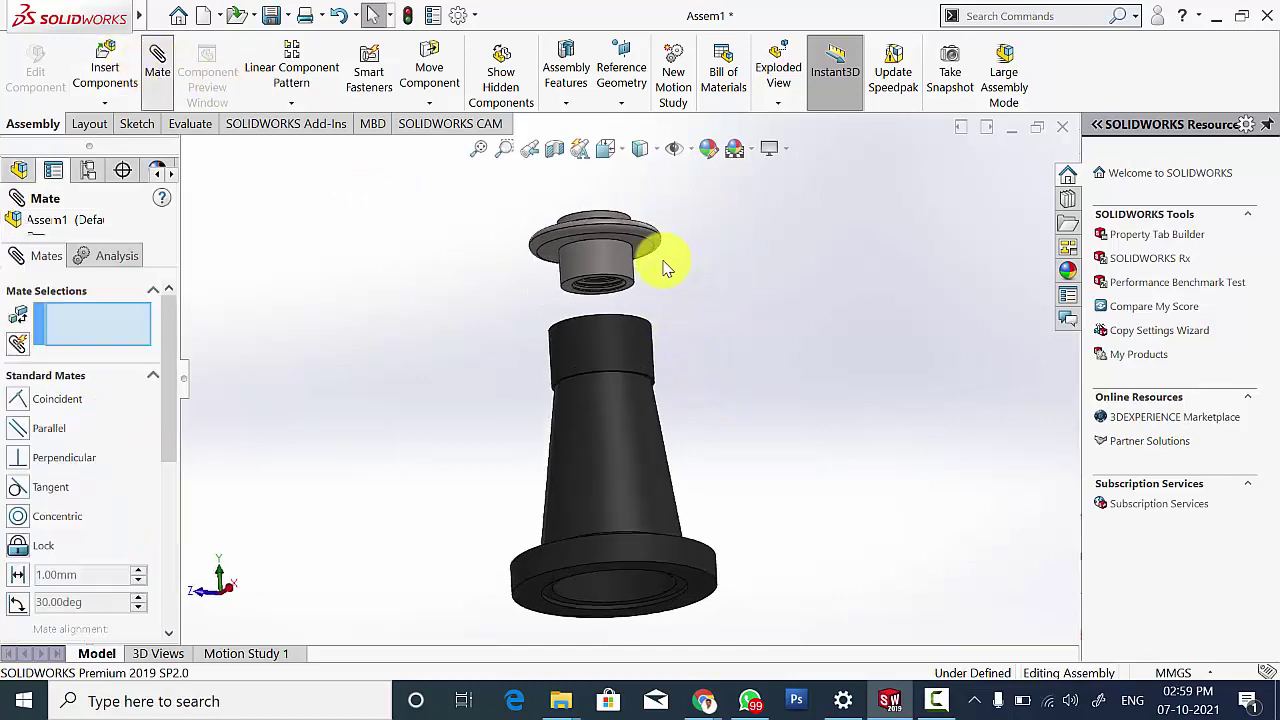
scroll(663, 263, "down", 5)
left_click(577, 271)
scroll(680, 315, "up", 3)
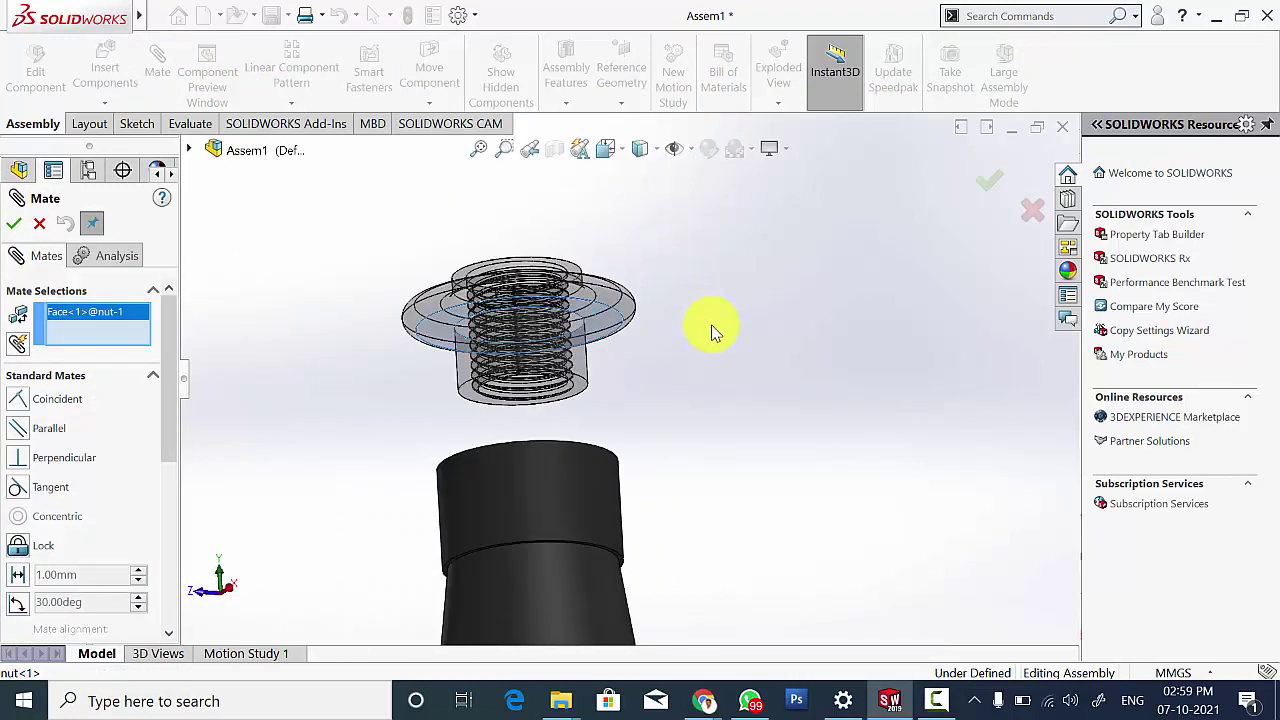
middle_click_drag(709, 329, 640, 422)
left_click(600, 432)
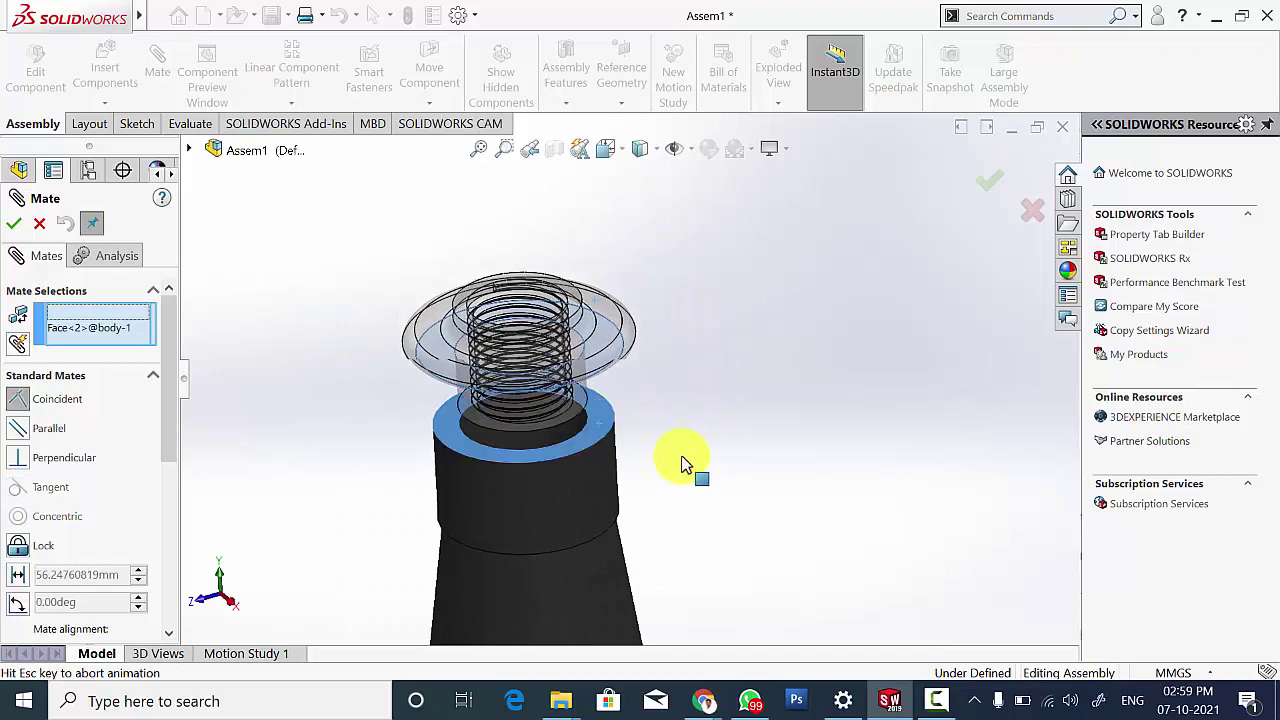
left_click(13, 225)
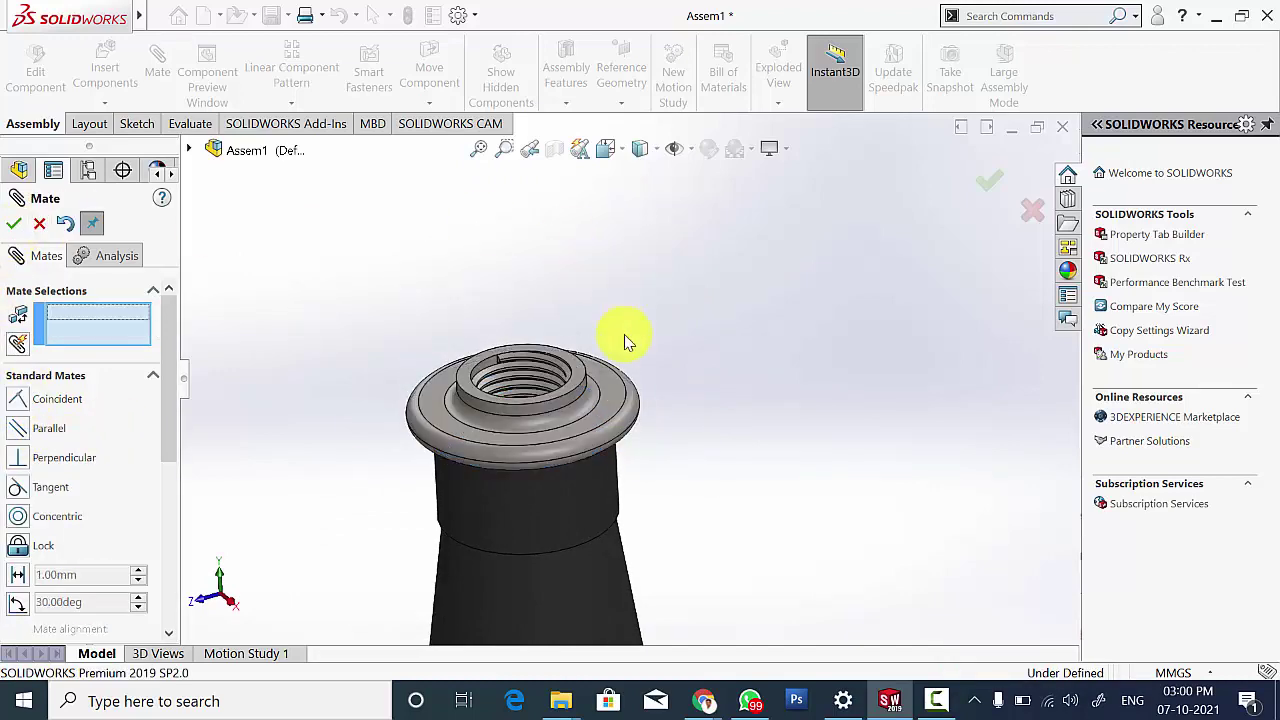
key("Escape")
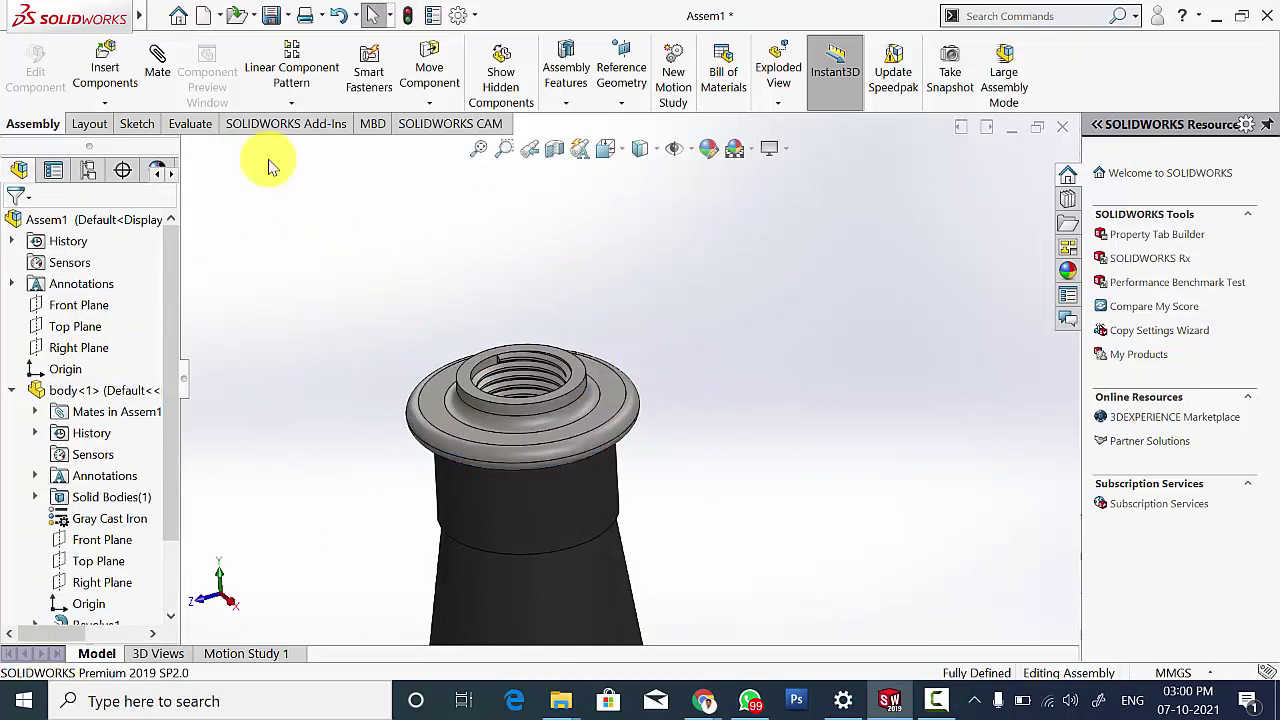
left_click(118, 75)
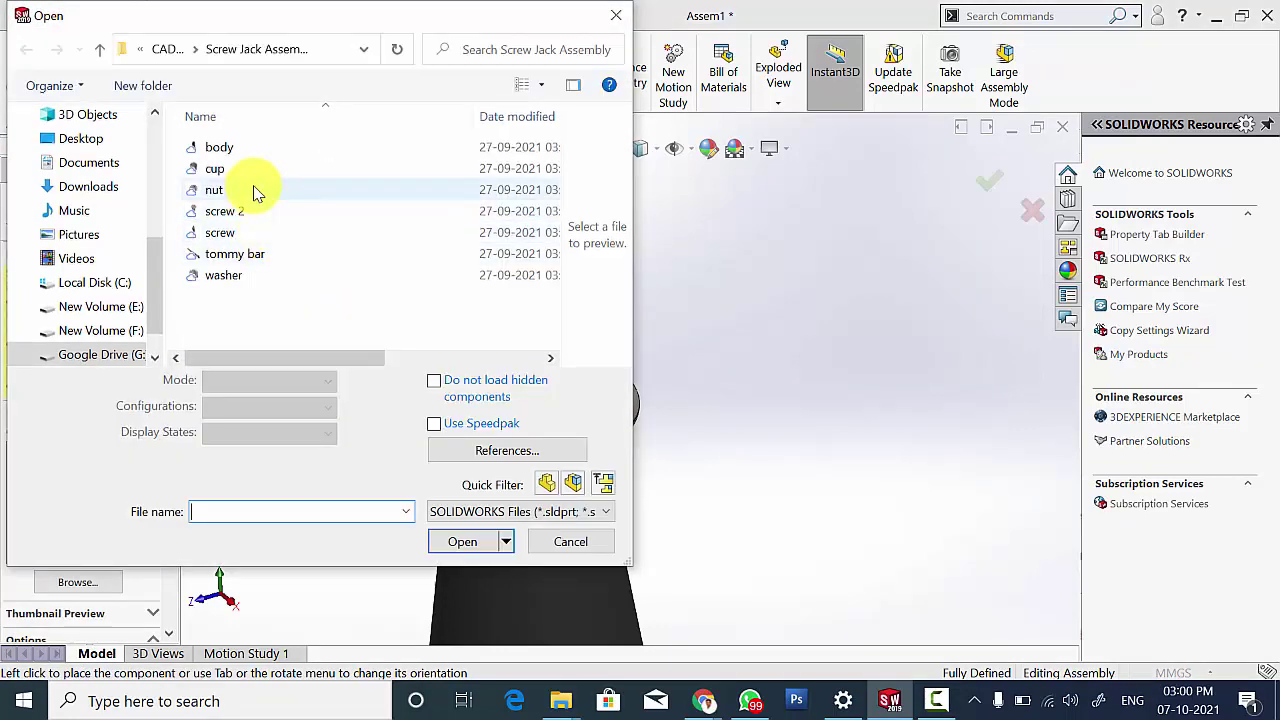
Insert the screw part into the assembly beside the body and nut.
left_click(255, 236)
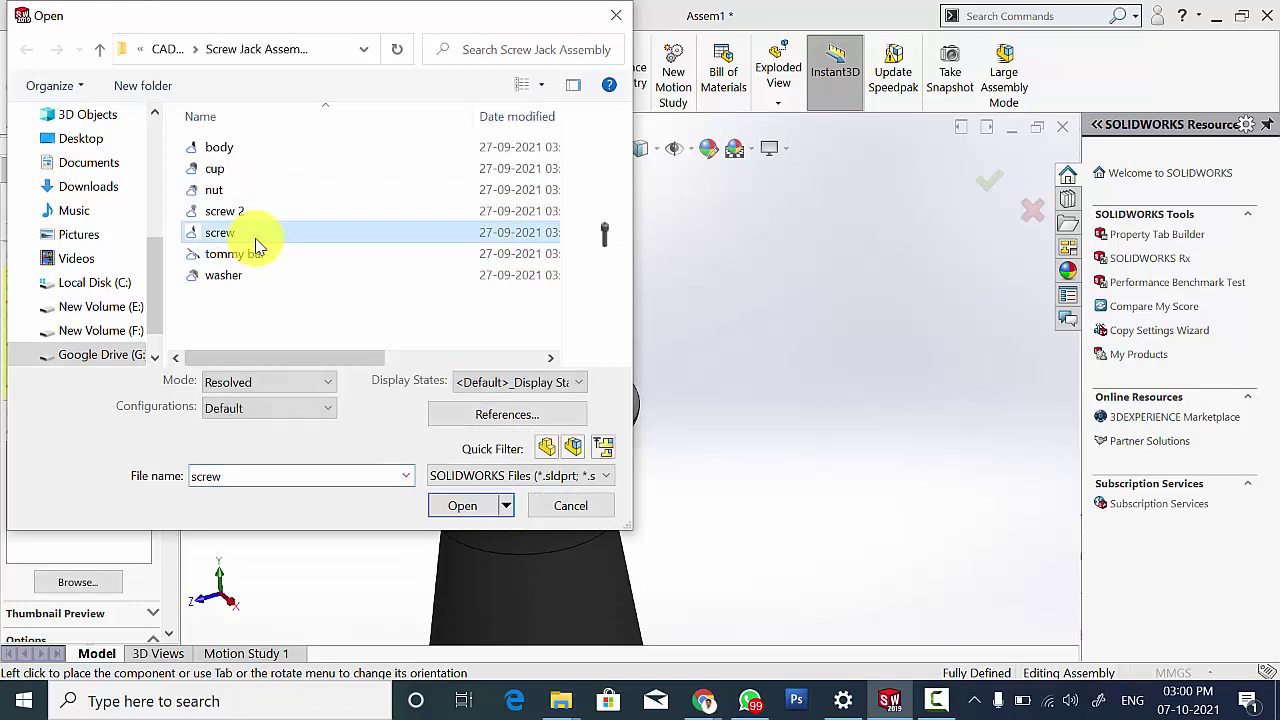
left_click(460, 505)
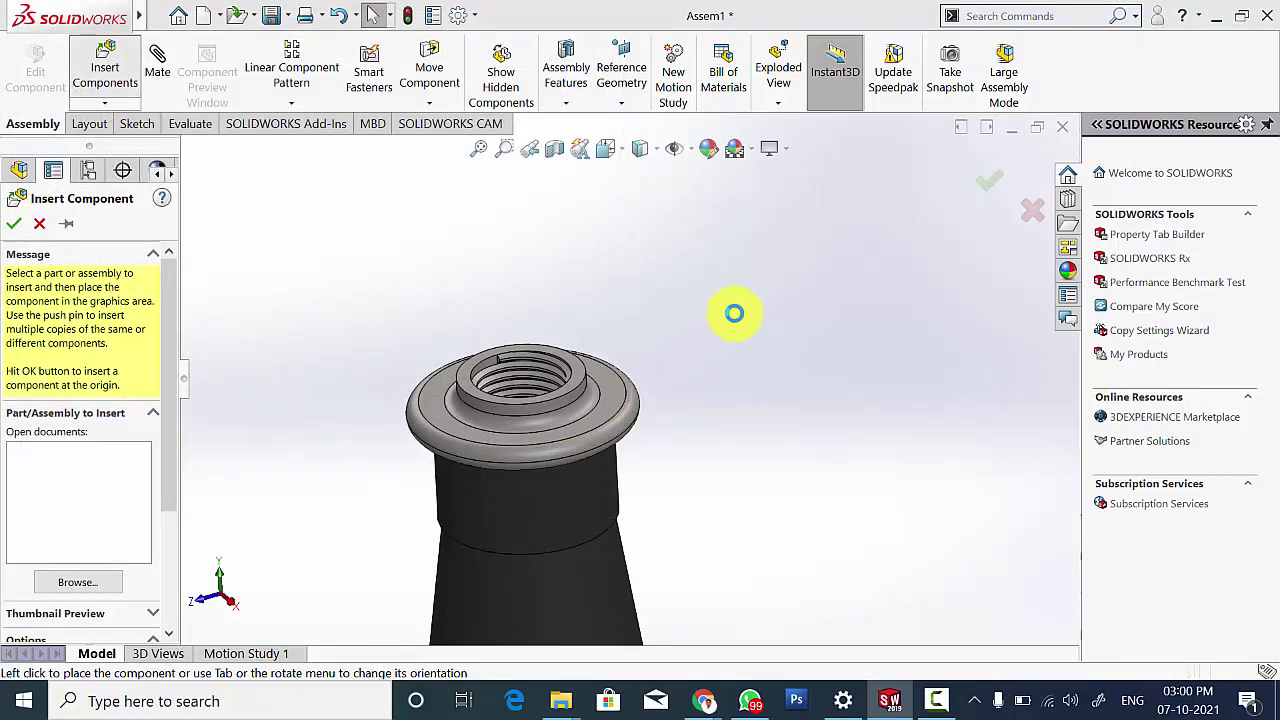
left_click(817, 389)
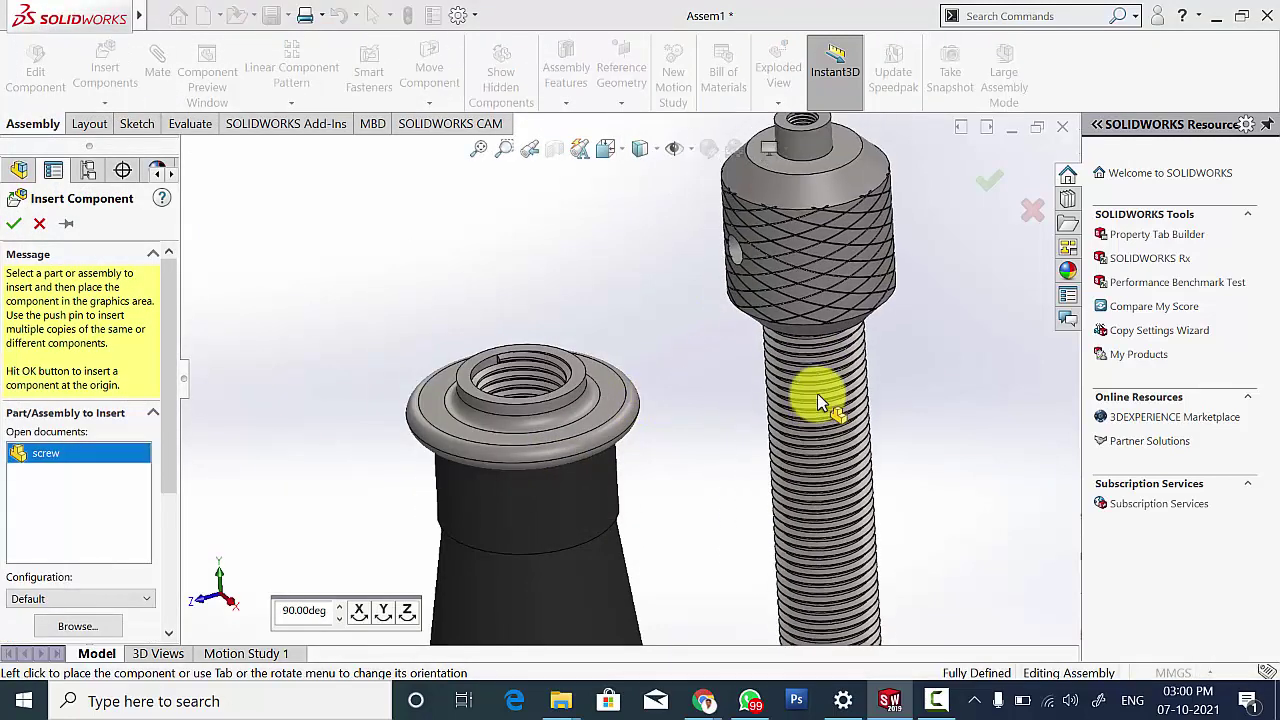
scroll(550, 410, "up", 3)
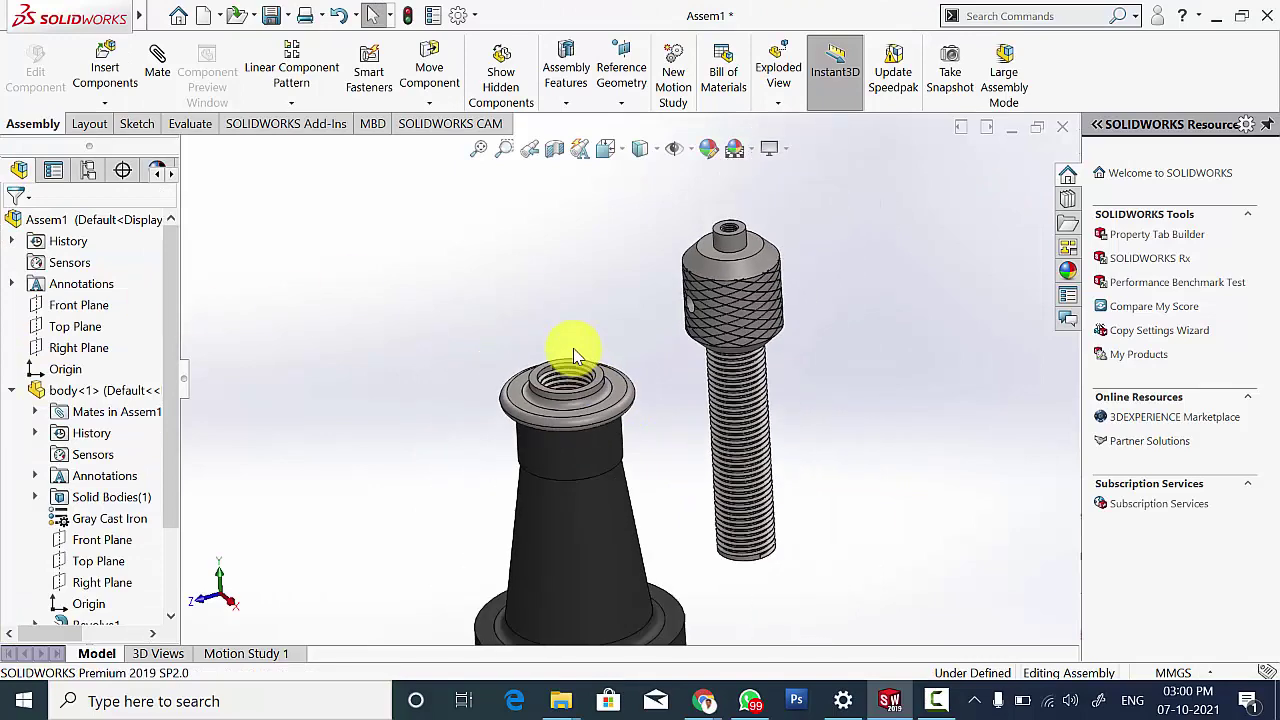
left_click(158, 75)
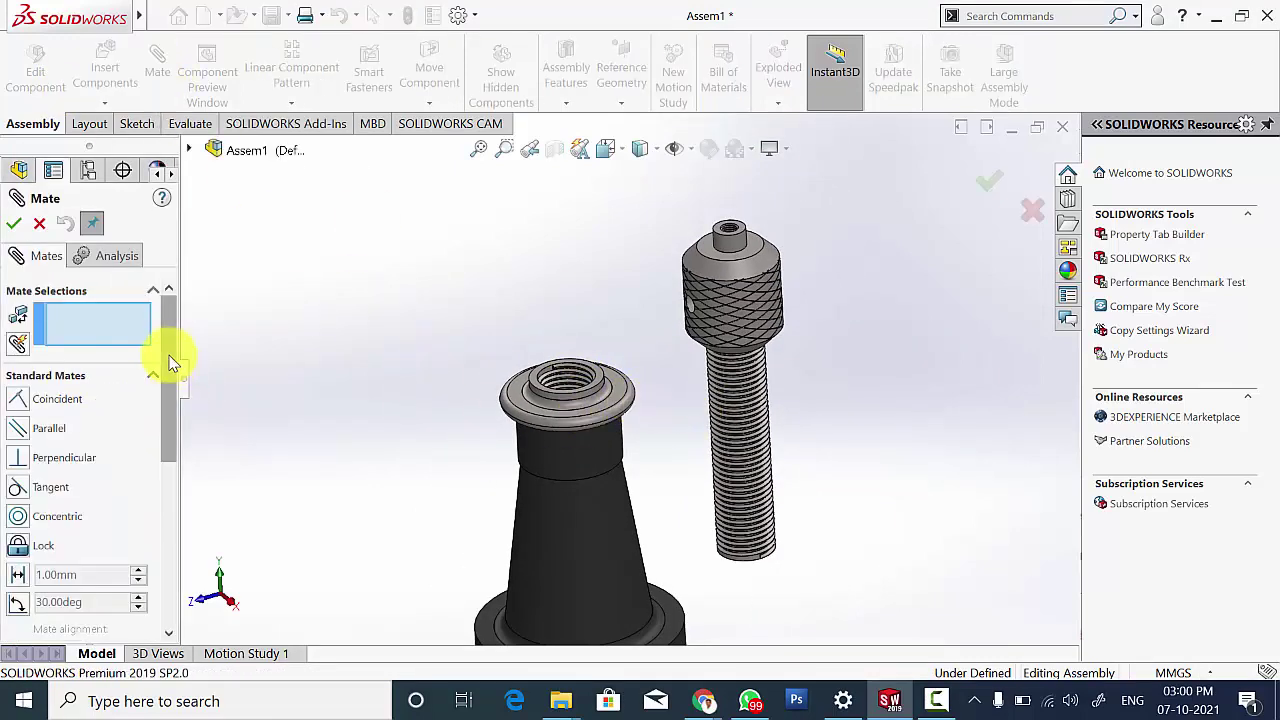
Set up a reversed Screw mate between the nut's internal thread and the screw's thread.
left_click_drag(171, 357, 163, 463)
left_click(150, 462)
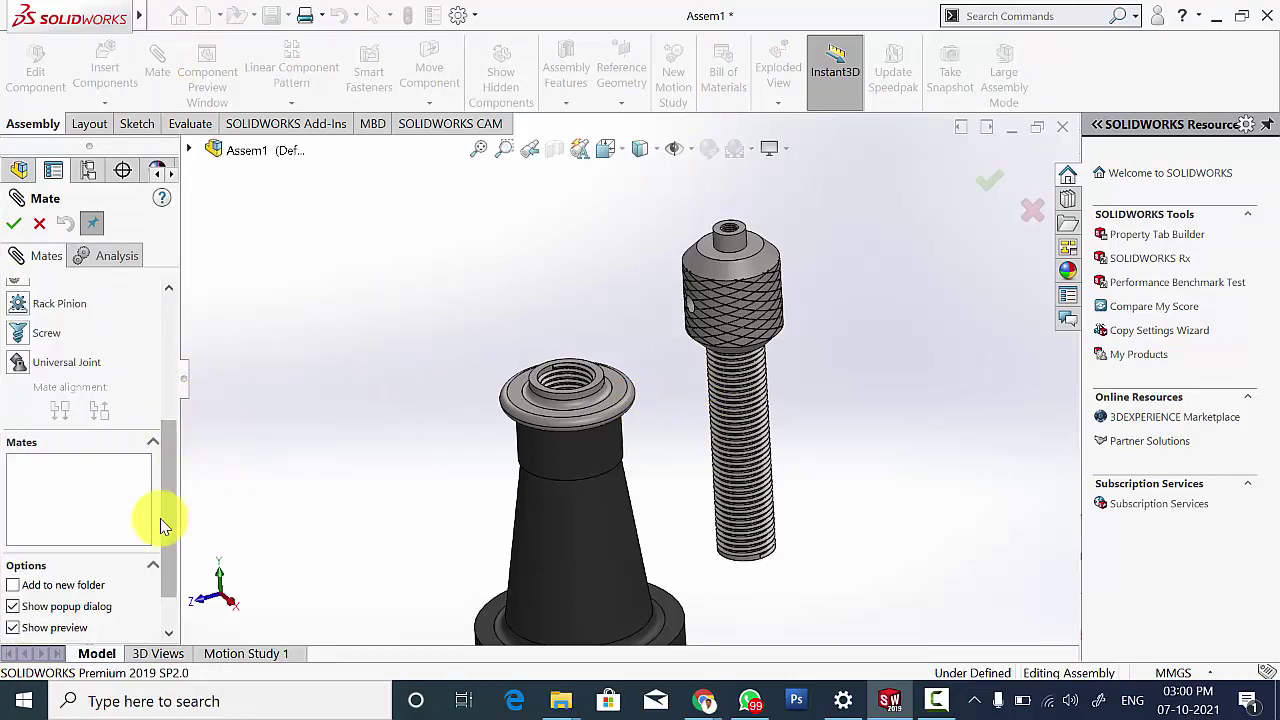
scroll(172, 488, "up", 2)
left_click(23, 396)
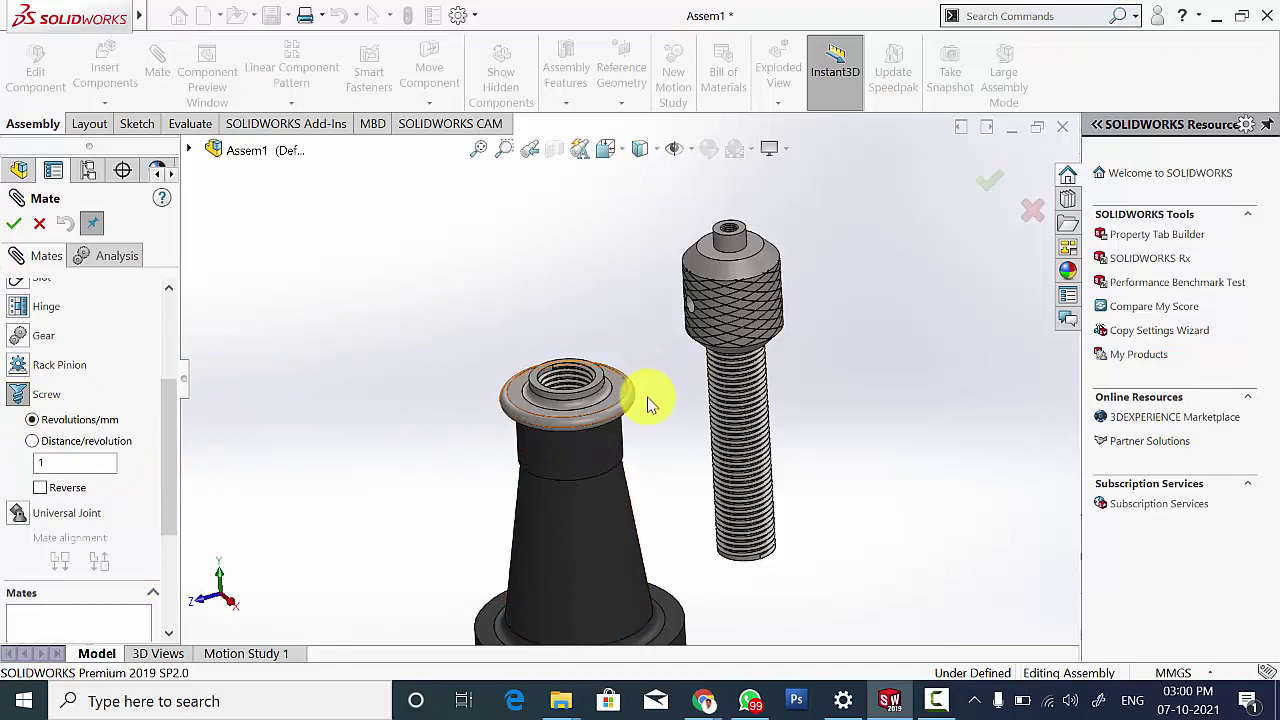
scroll(502, 369, "down", 6)
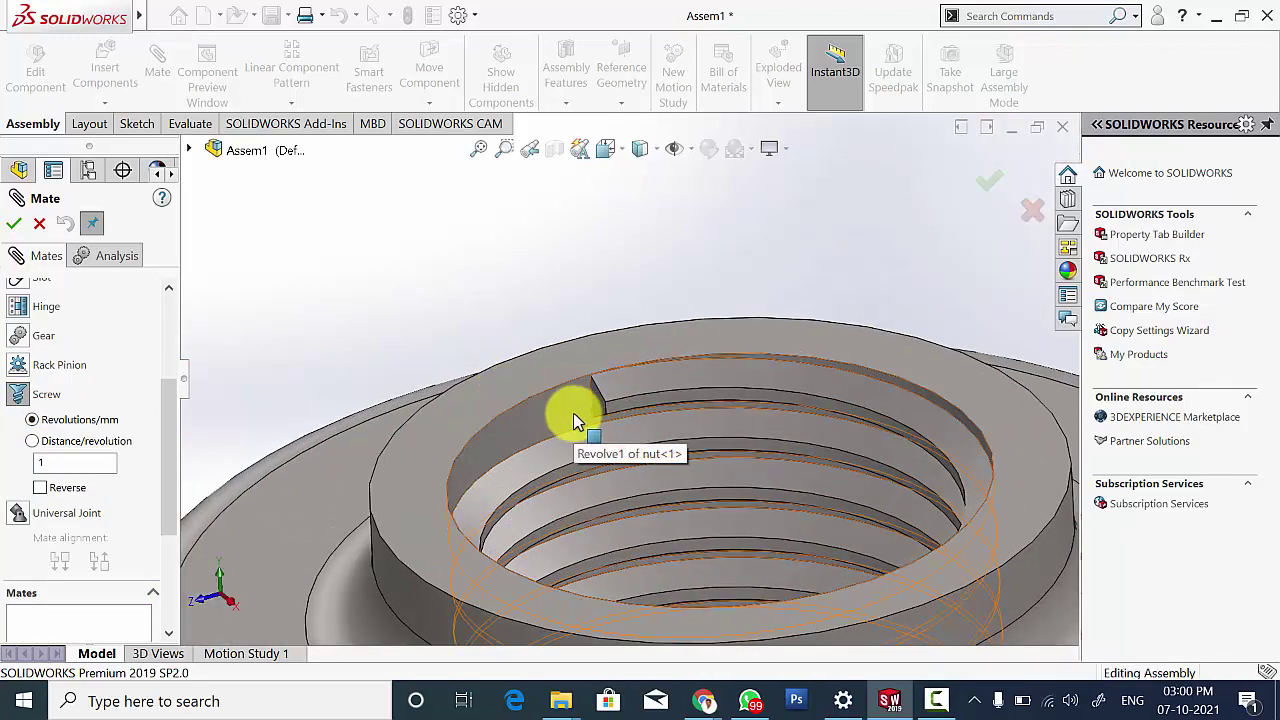
scroll(575, 420, "up", 6)
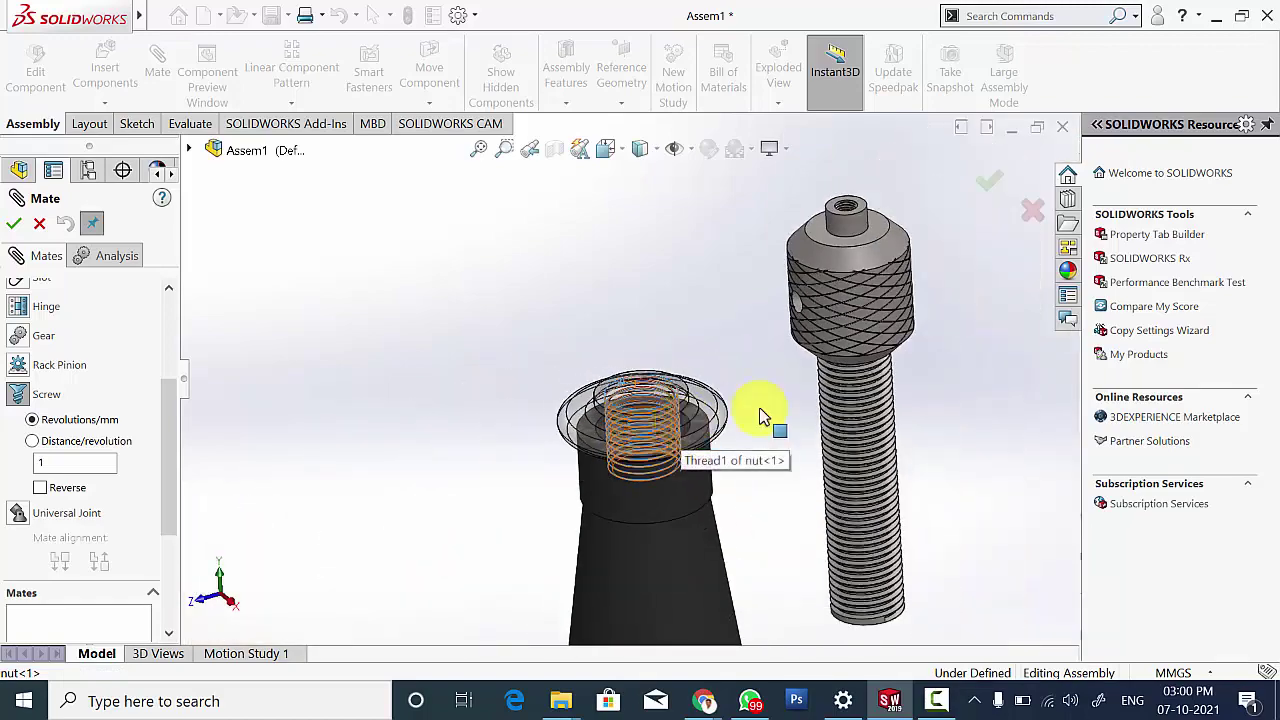
left_click(760, 415)
scroll(849, 414, "down", 6)
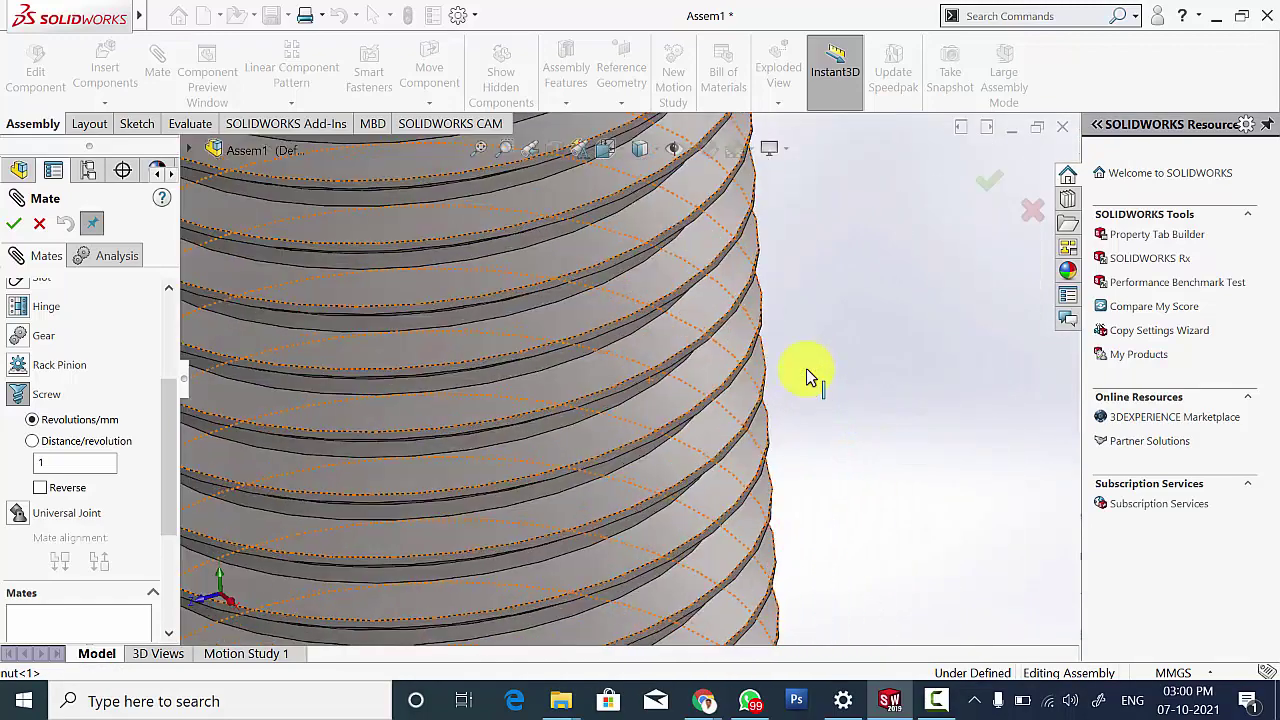
left_click(696, 403)
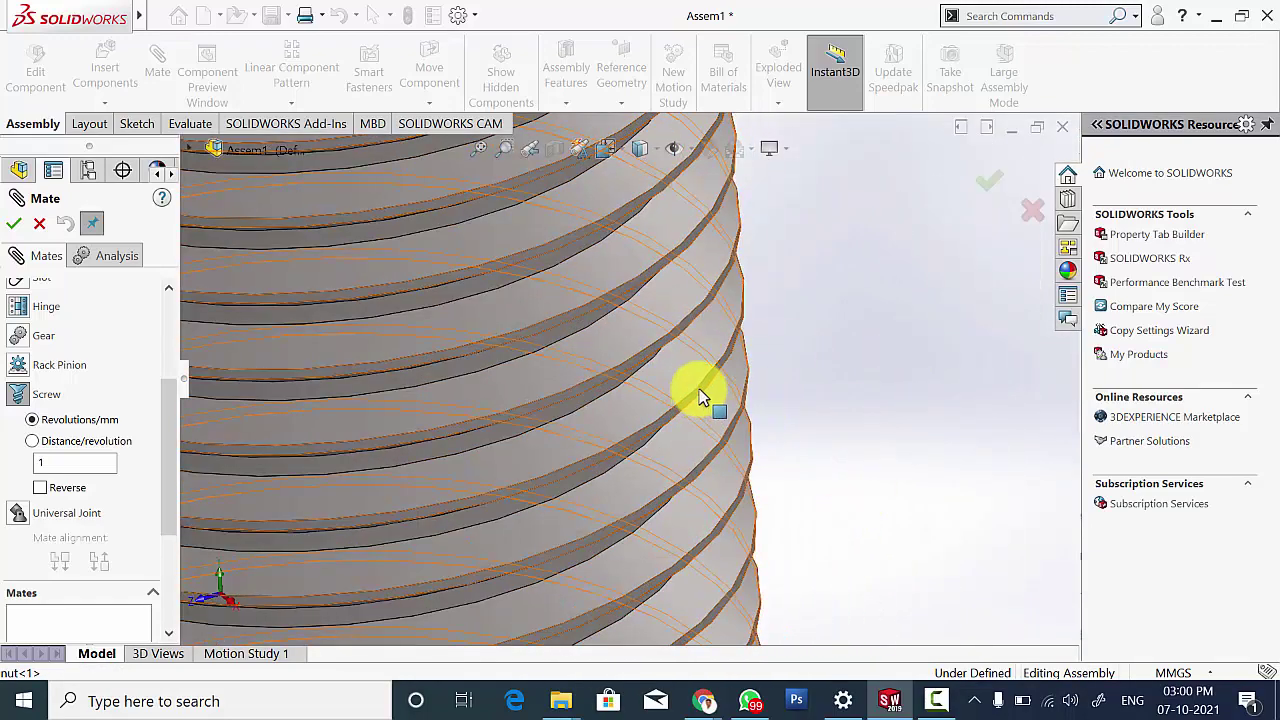
scroll(700, 397, "down", 5)
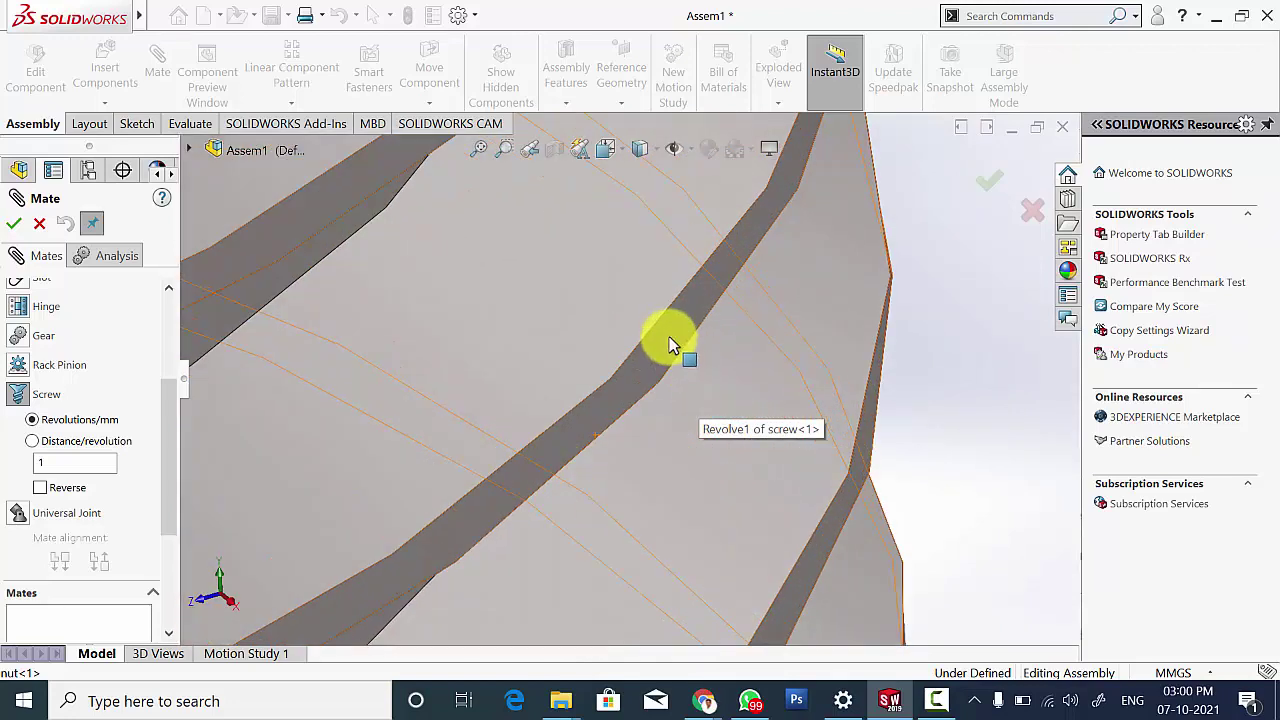
left_click(670, 345)
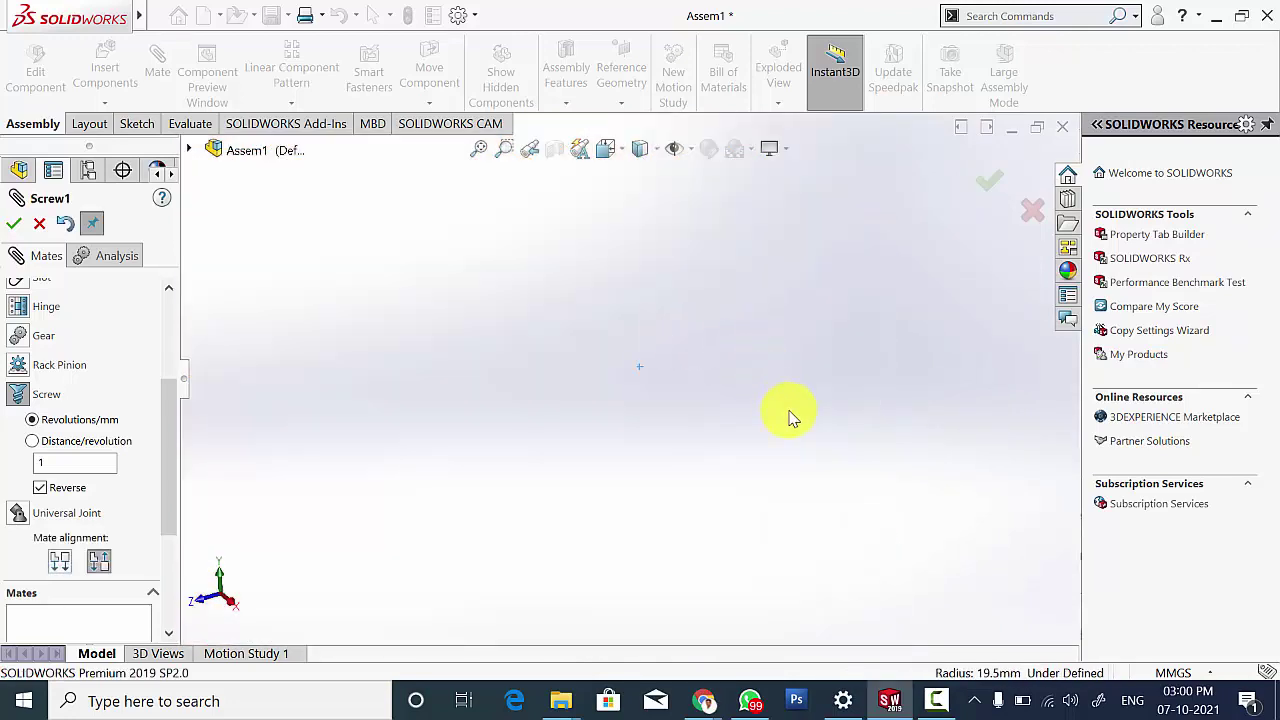
Set the Screw mate to 10 mm distance per revolution and accept it.
scroll(790, 415, "up", 5)
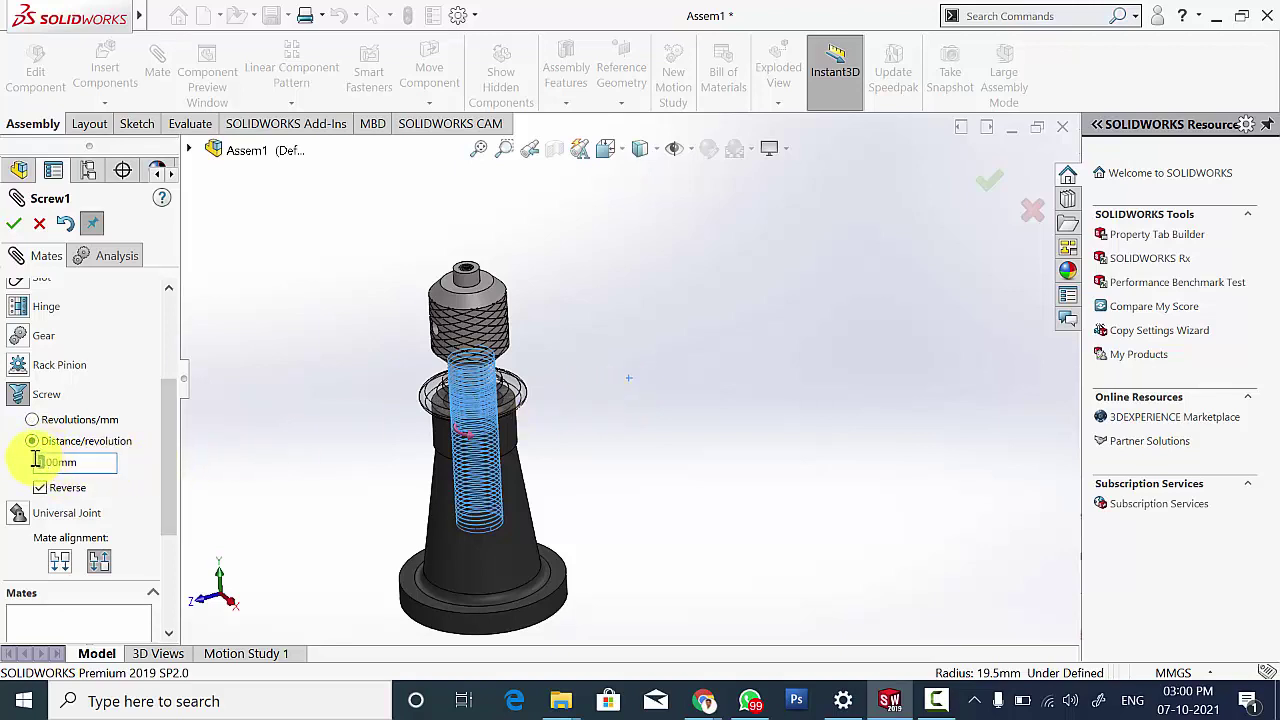
left_click(36, 464)
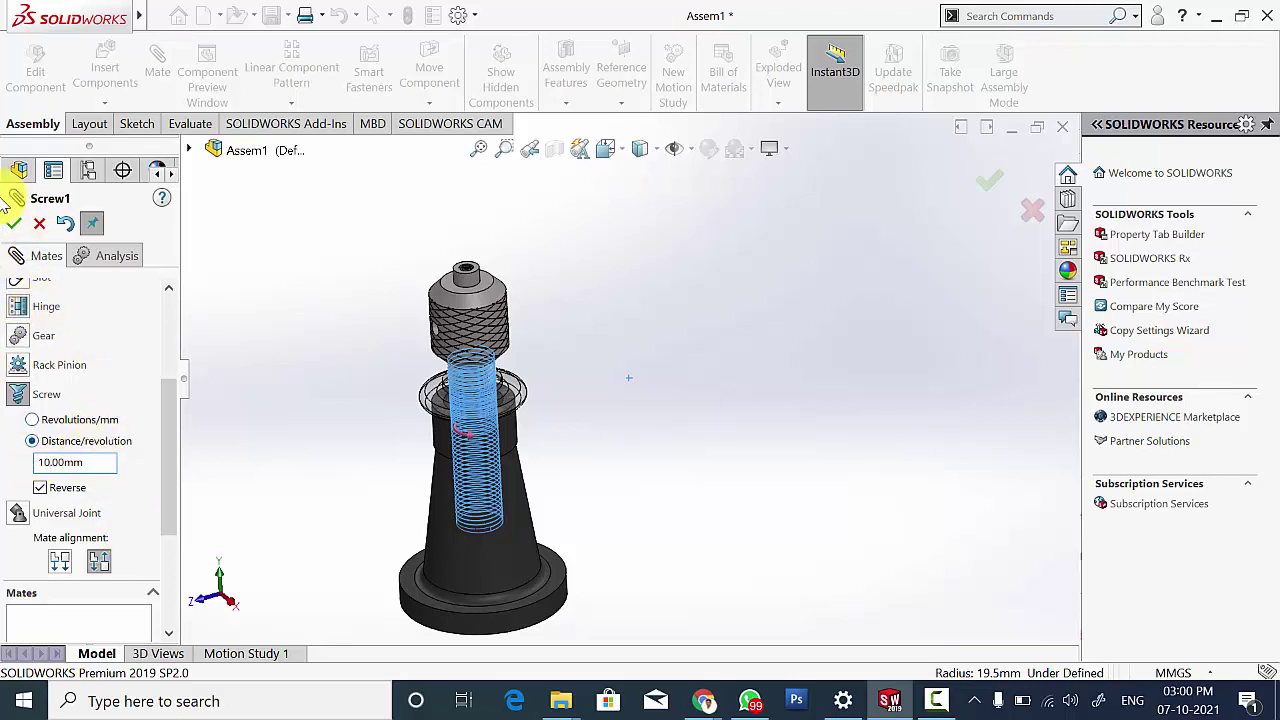
left_click(13, 224)
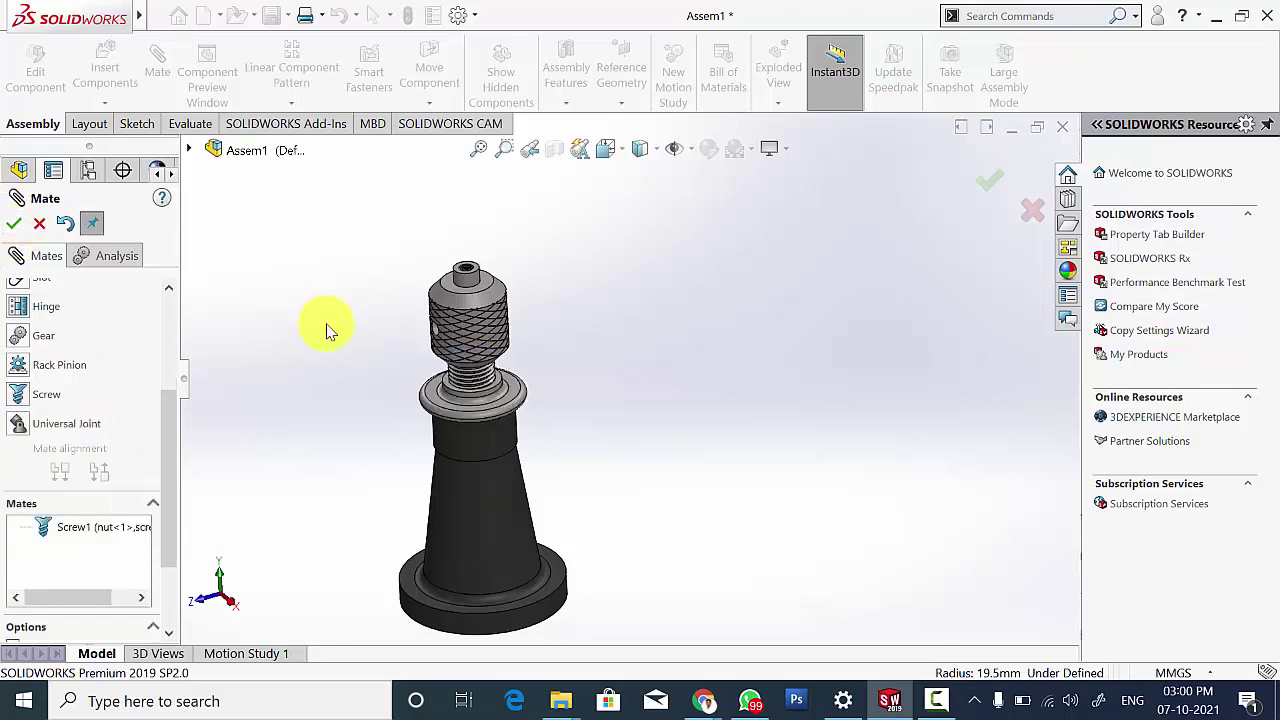
left_click(13, 224)
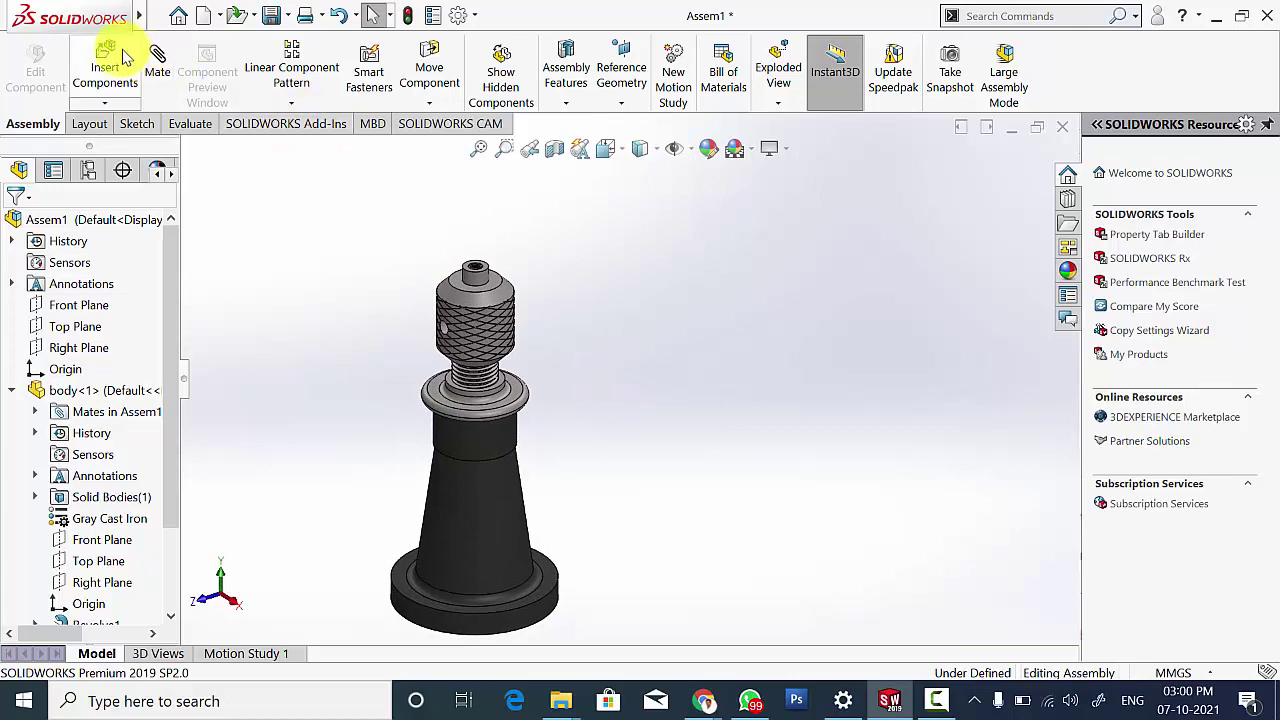
Insert the cup part above the screw's knurled head.
left_click(105, 68)
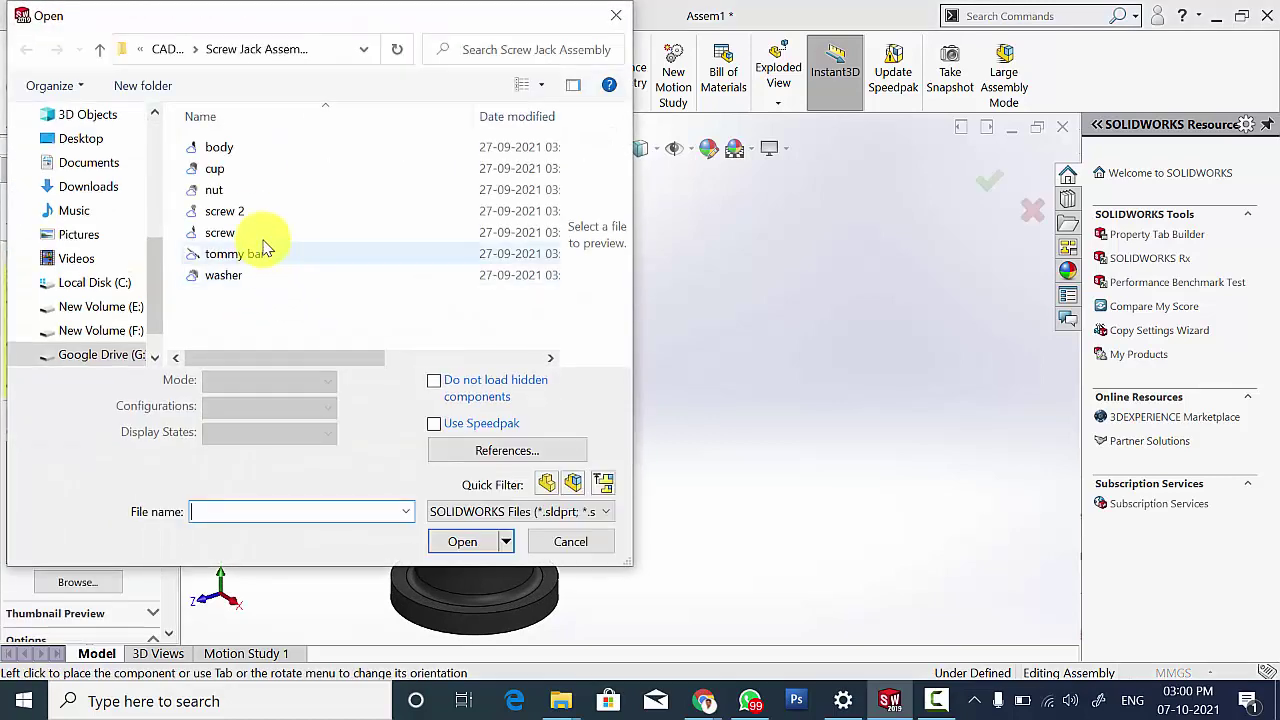
left_click(253, 176)
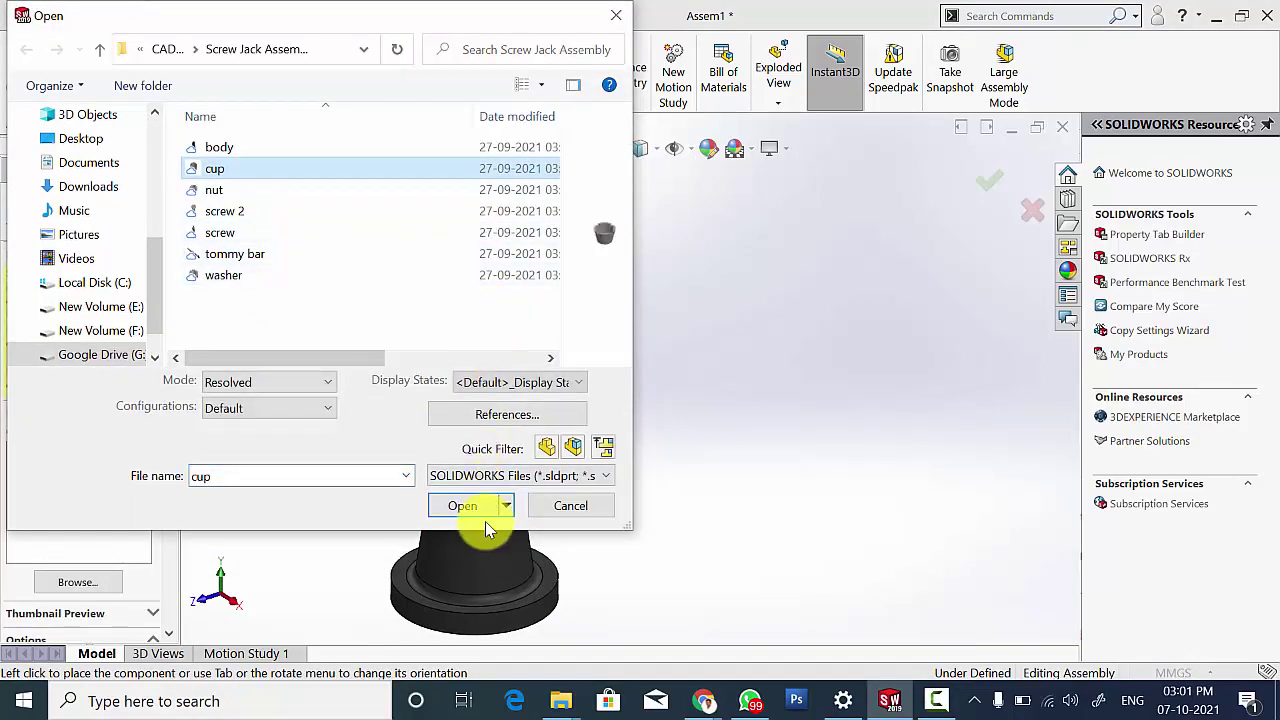
left_click(462, 506)
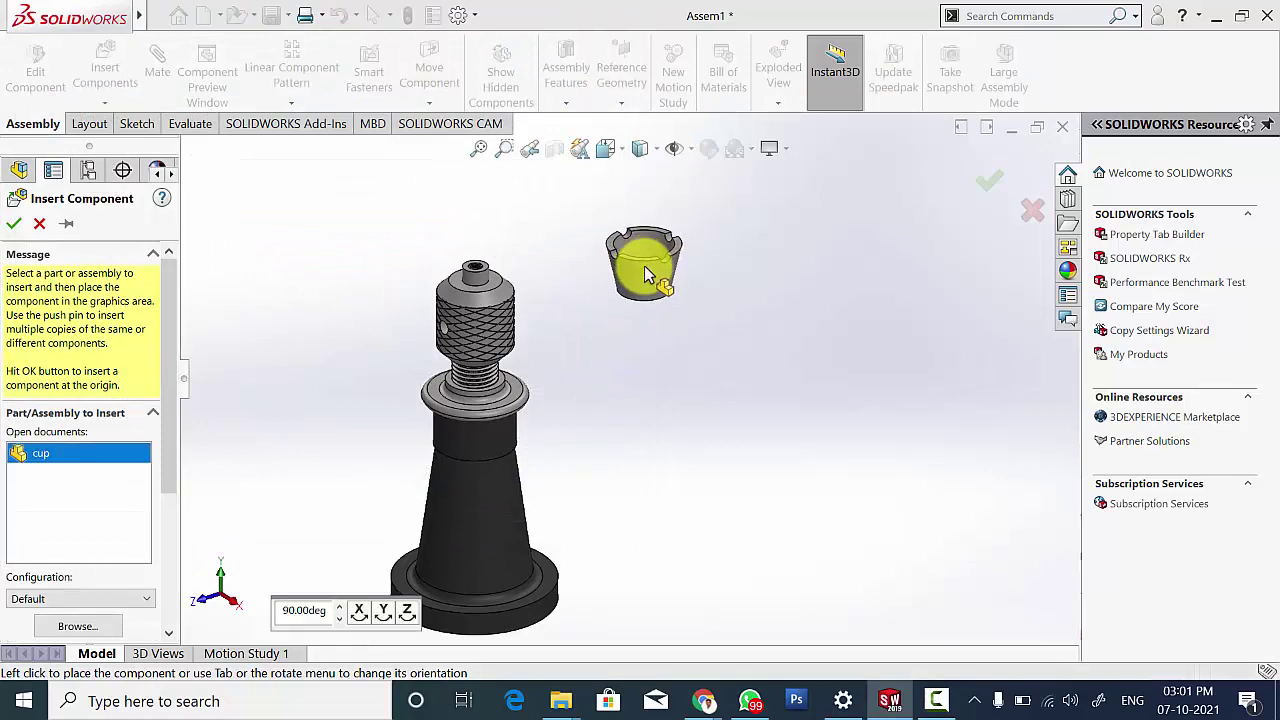
left_click(644, 265)
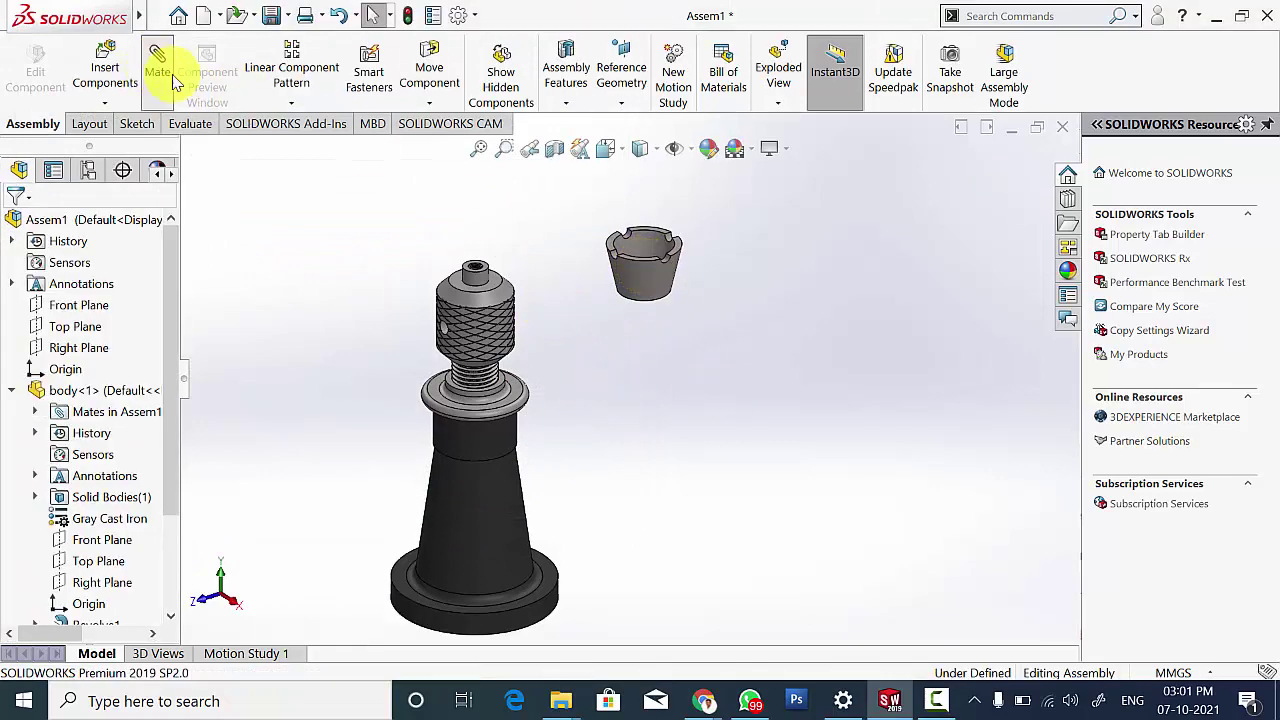
Mate the cup concentric with the screw's top, with rotation locked.
left_click(172, 80)
scroll(499, 281, "down", 5)
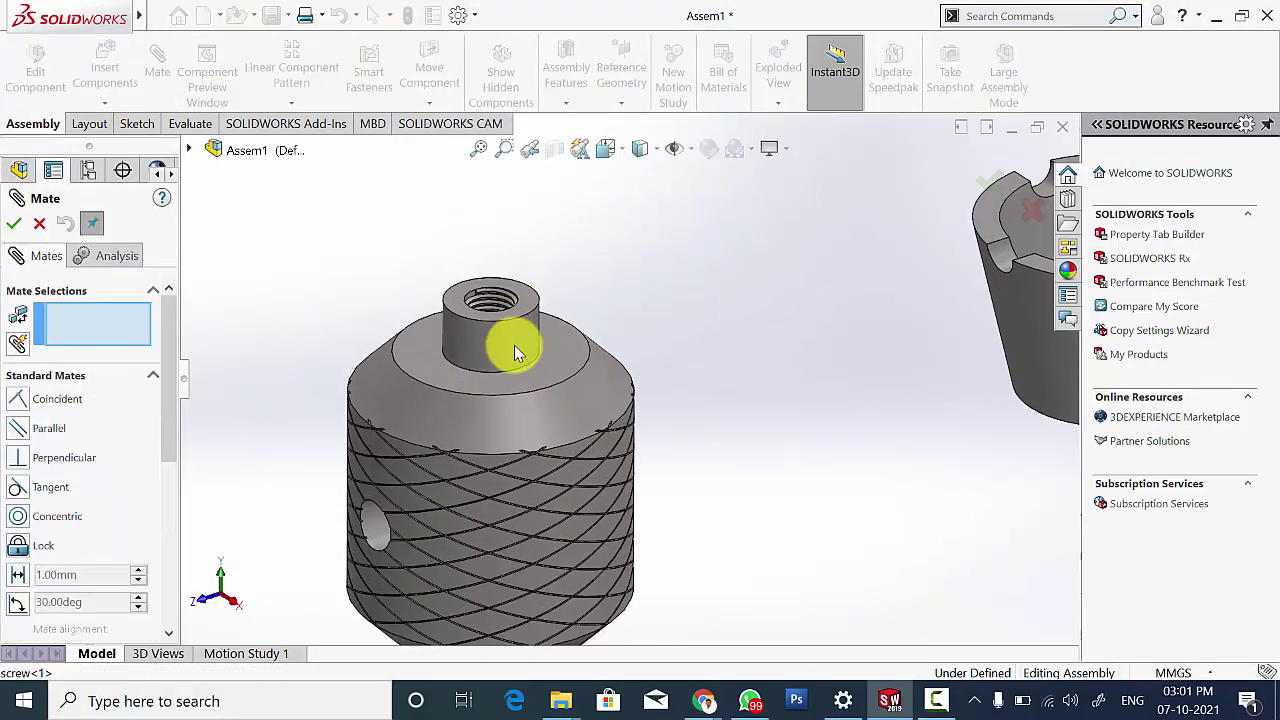
left_click(514, 345)
scroll(757, 434, "up", 5)
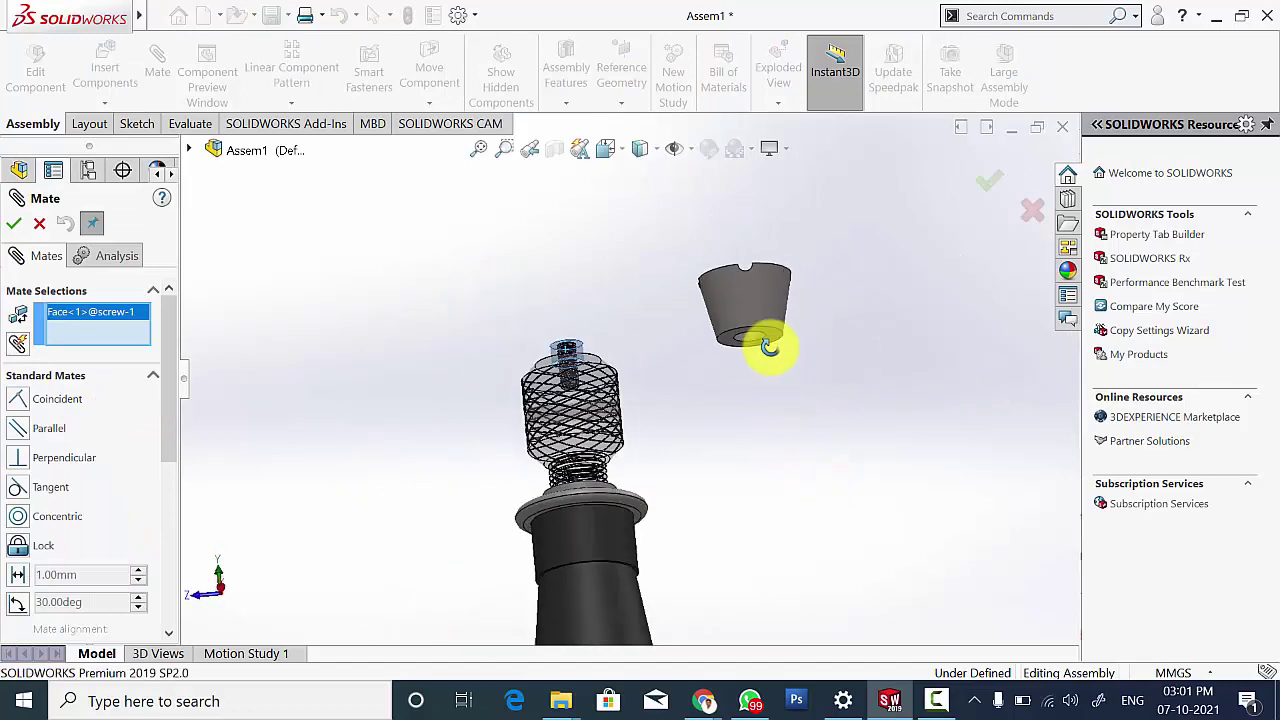
middle_click_drag(767, 346, 754, 343)
left_click(755, 343)
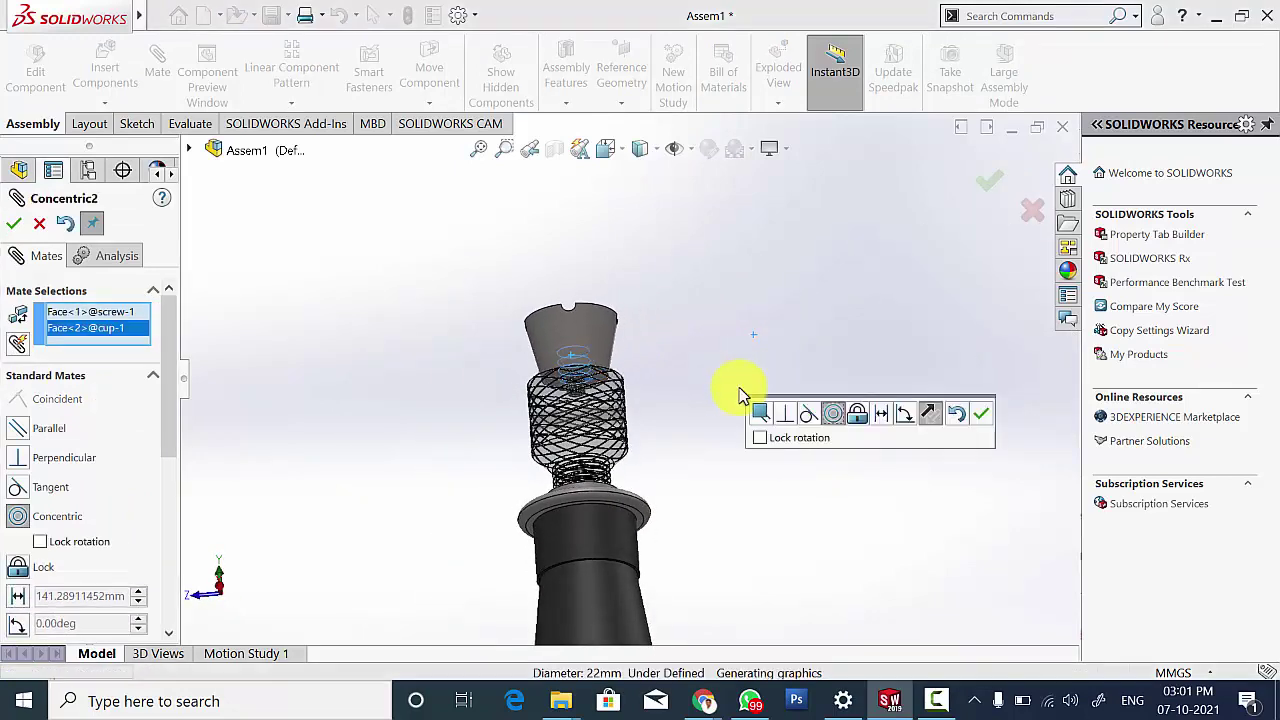
left_click(40, 542)
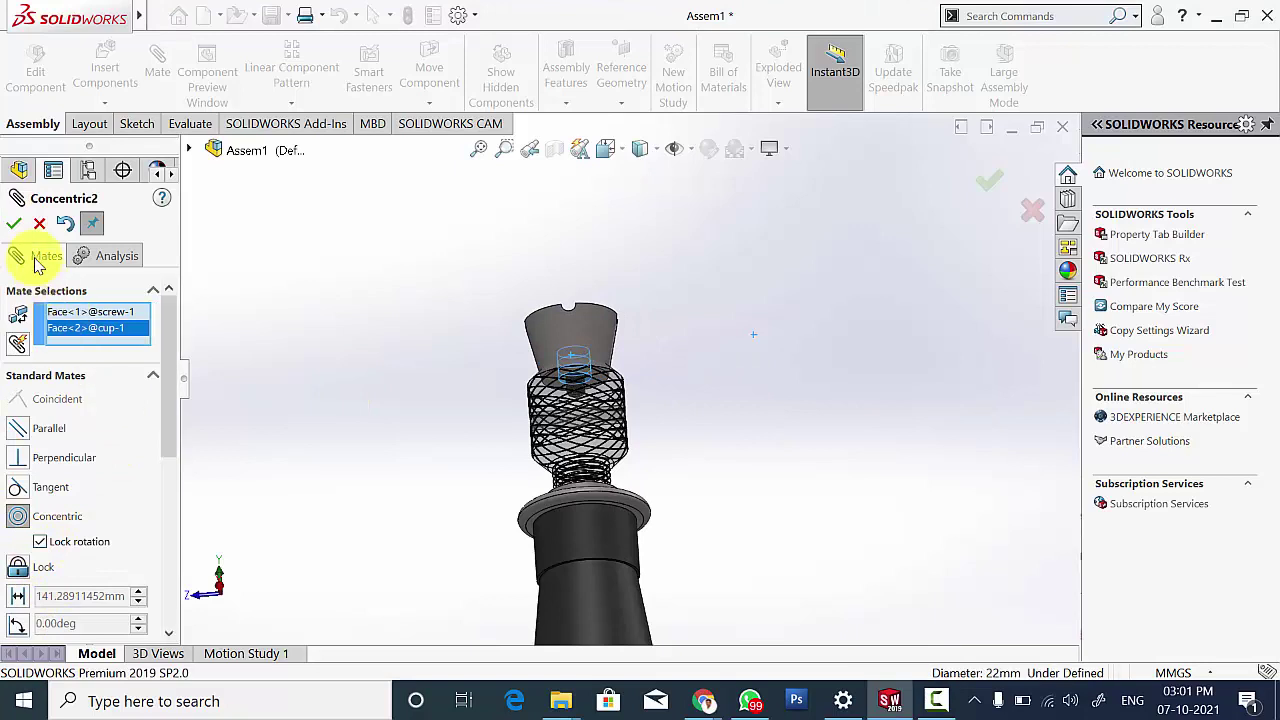
left_click(16, 225)
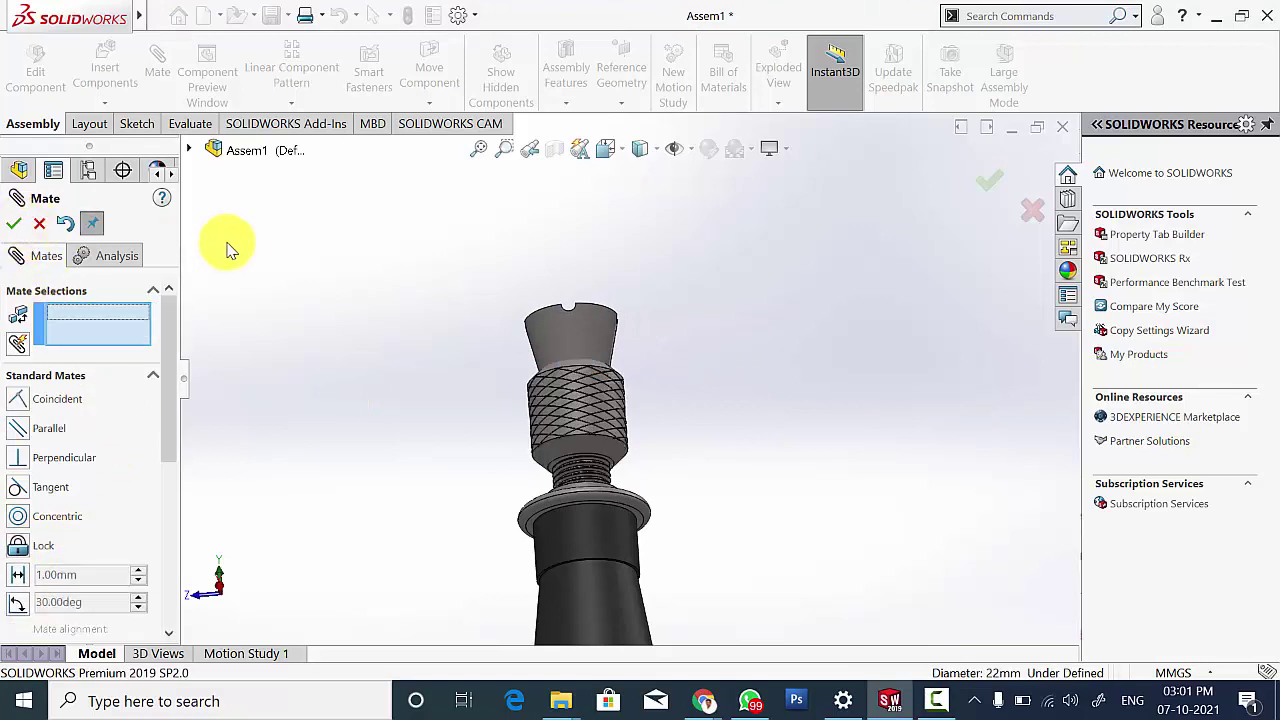
left_click(12, 224)
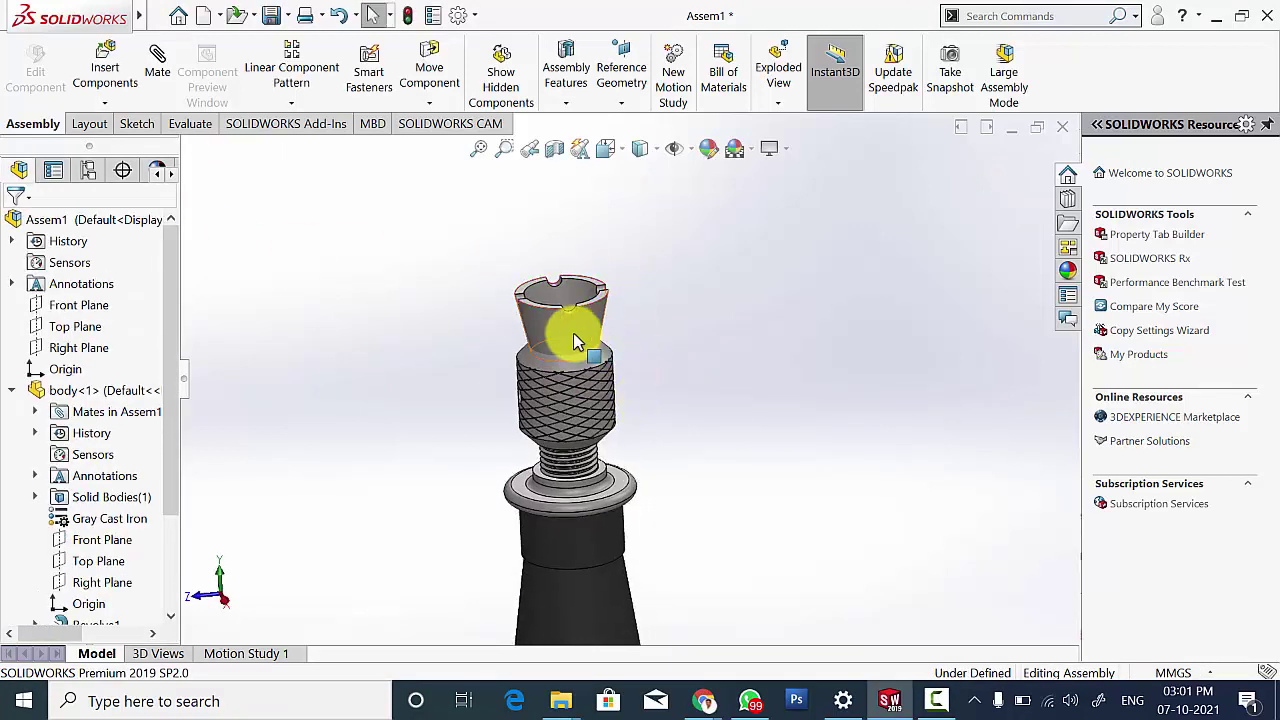
Seat the cup's underside coincident on the screw's top face.
left_click_drag(575, 342, 558, 250)
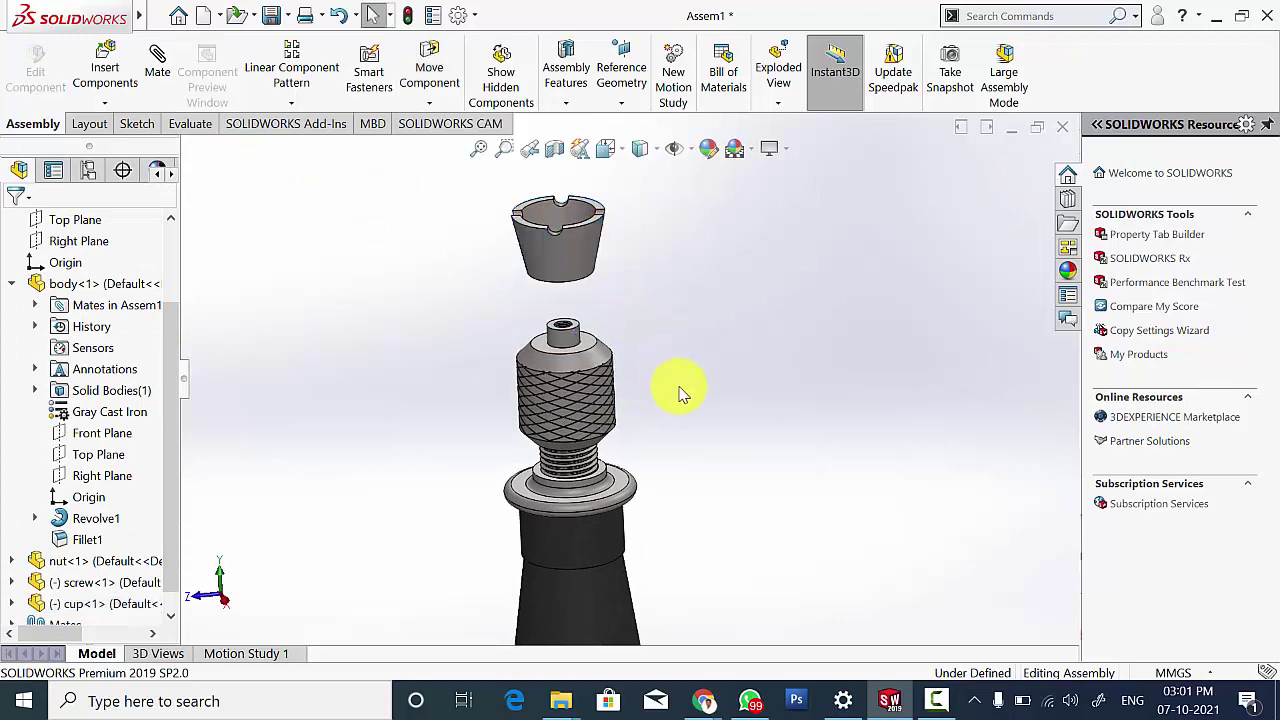
middle_click_drag(678, 392, 610, 270)
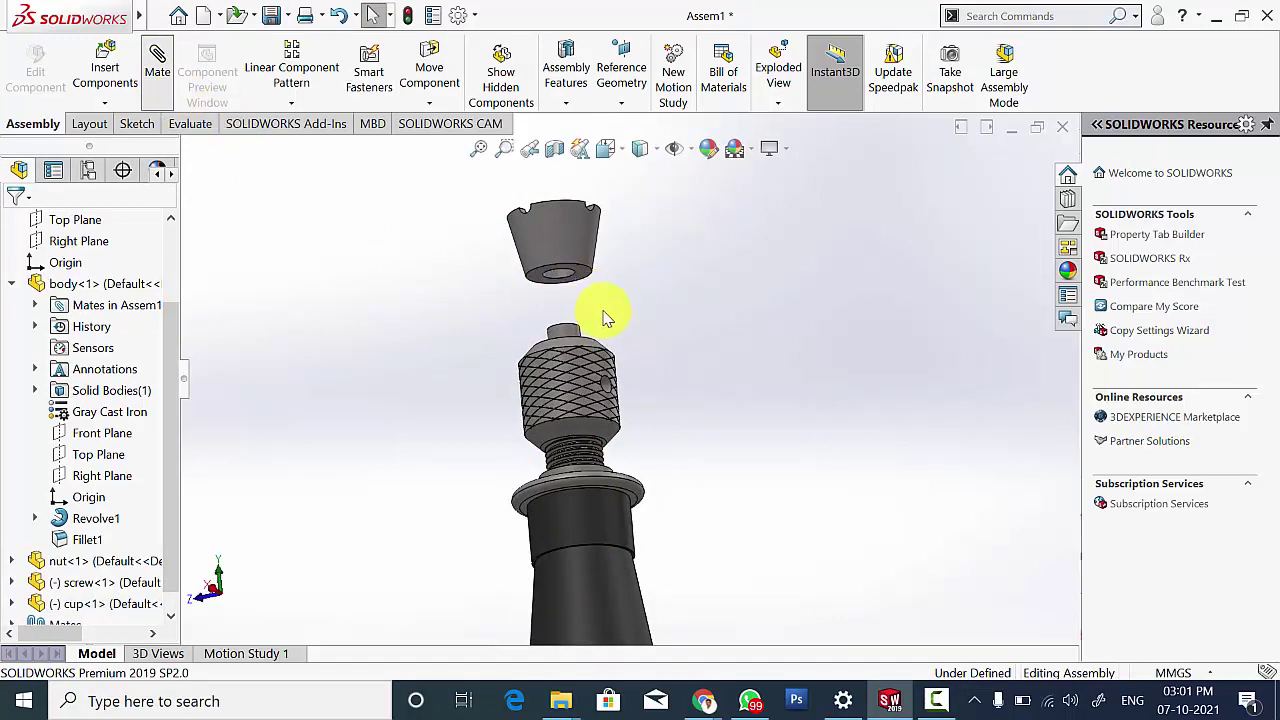
left_click(586, 271)
middle_click_drag(666, 309, 688, 445)
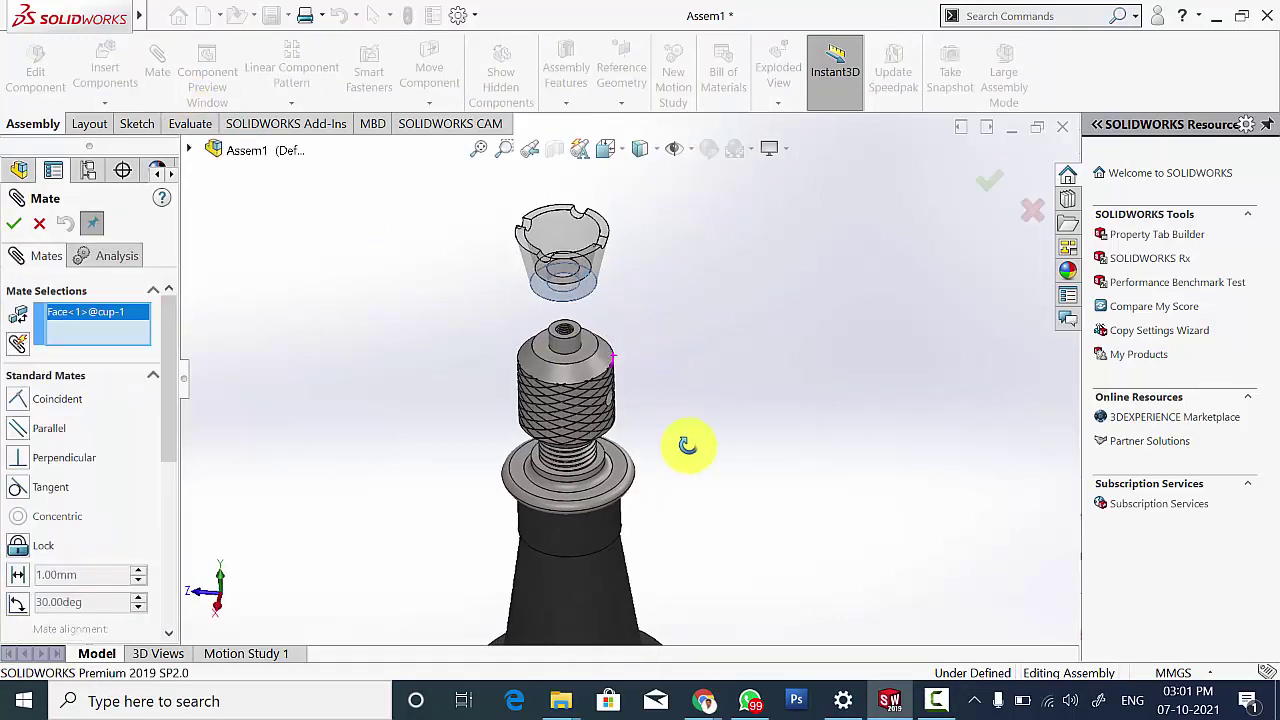
left_click(586, 349)
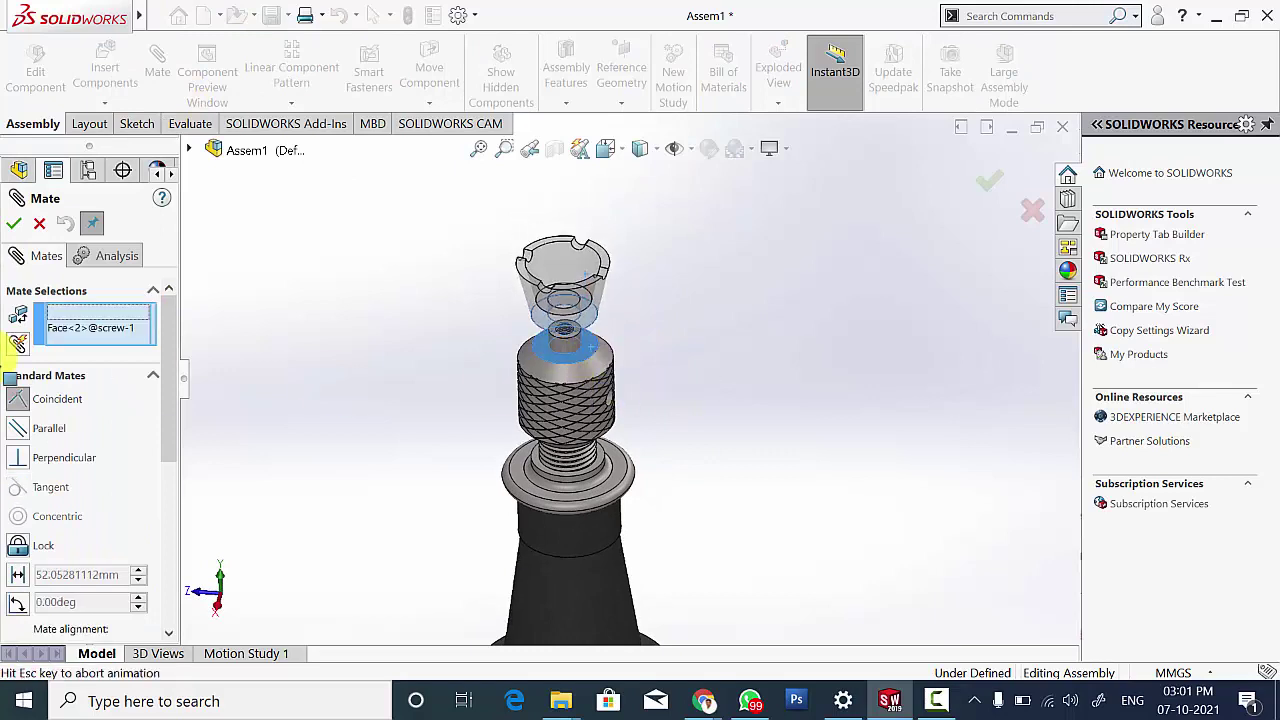
left_click(14, 226)
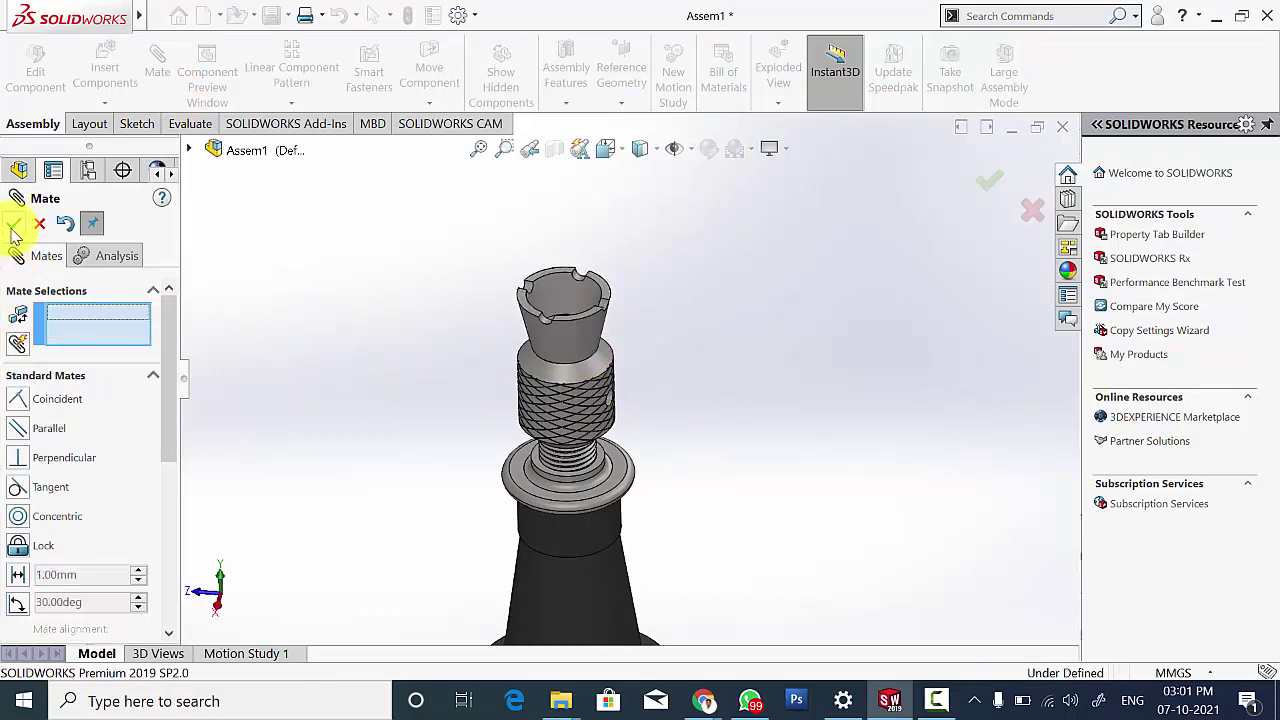
key("Escape")
left_click(105, 68)
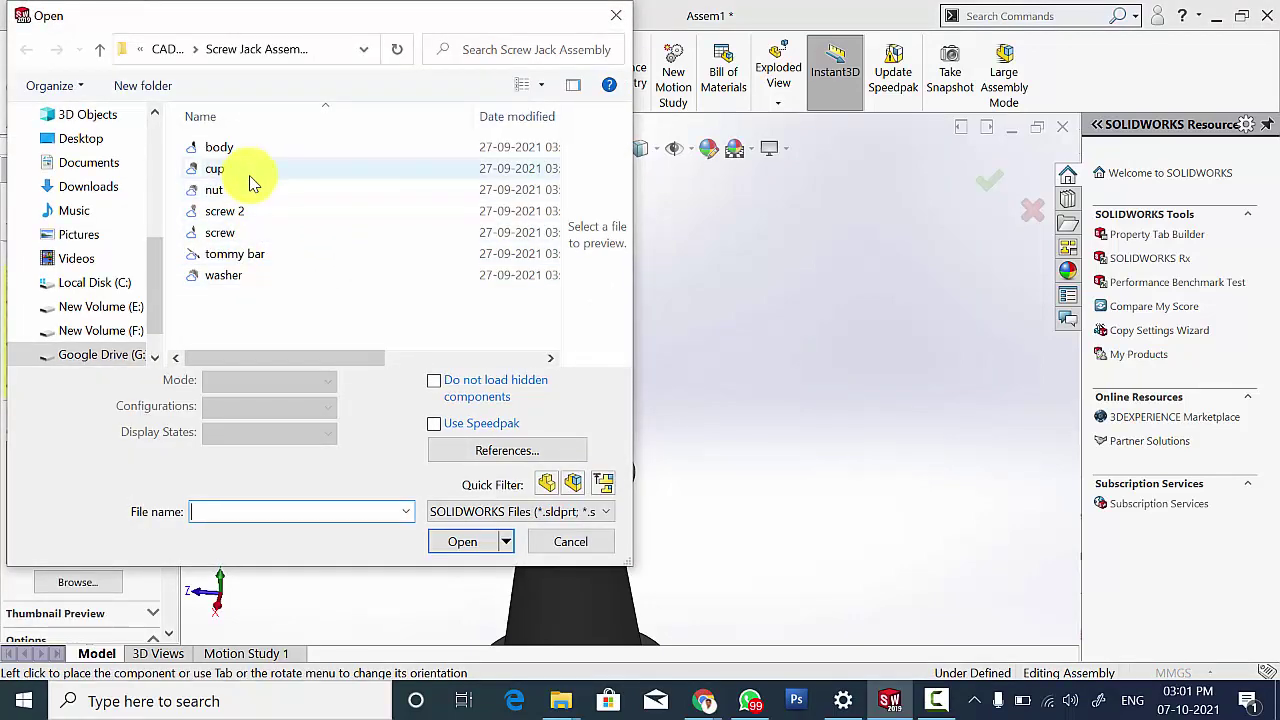
Insert the washer part into the assembly to the right of the cup.
left_click(420, 277)
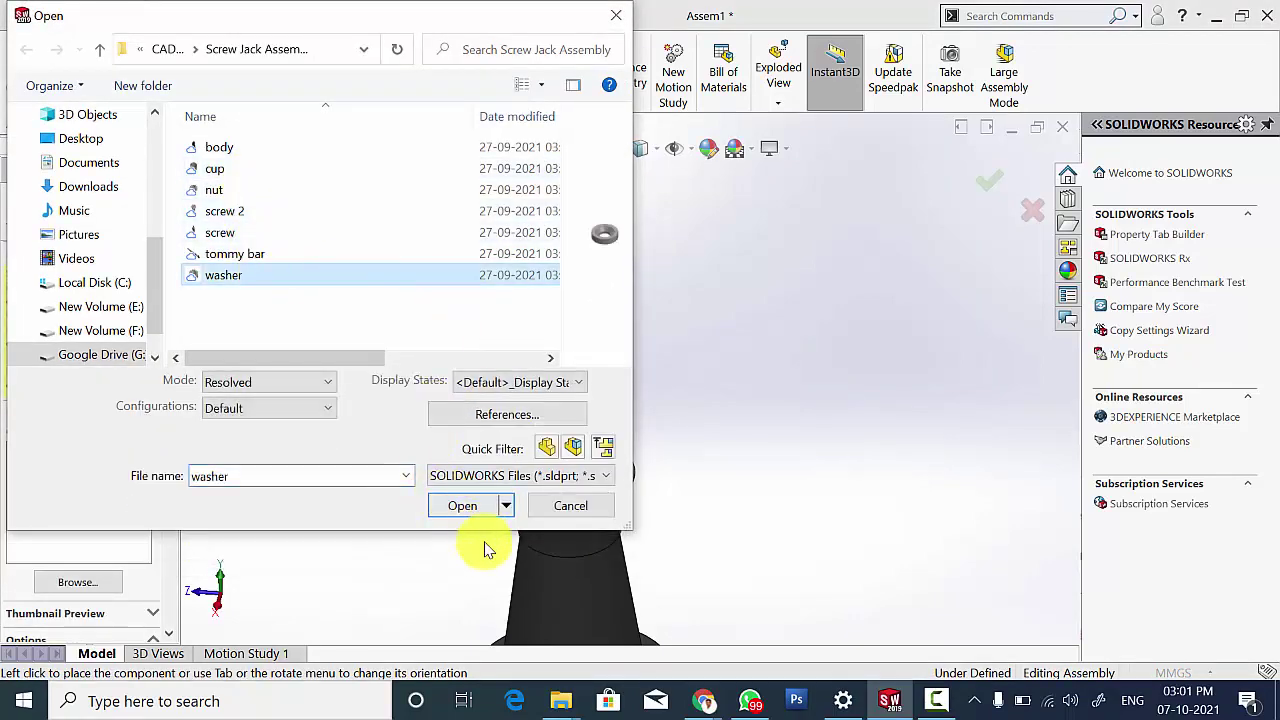
left_click(463, 507)
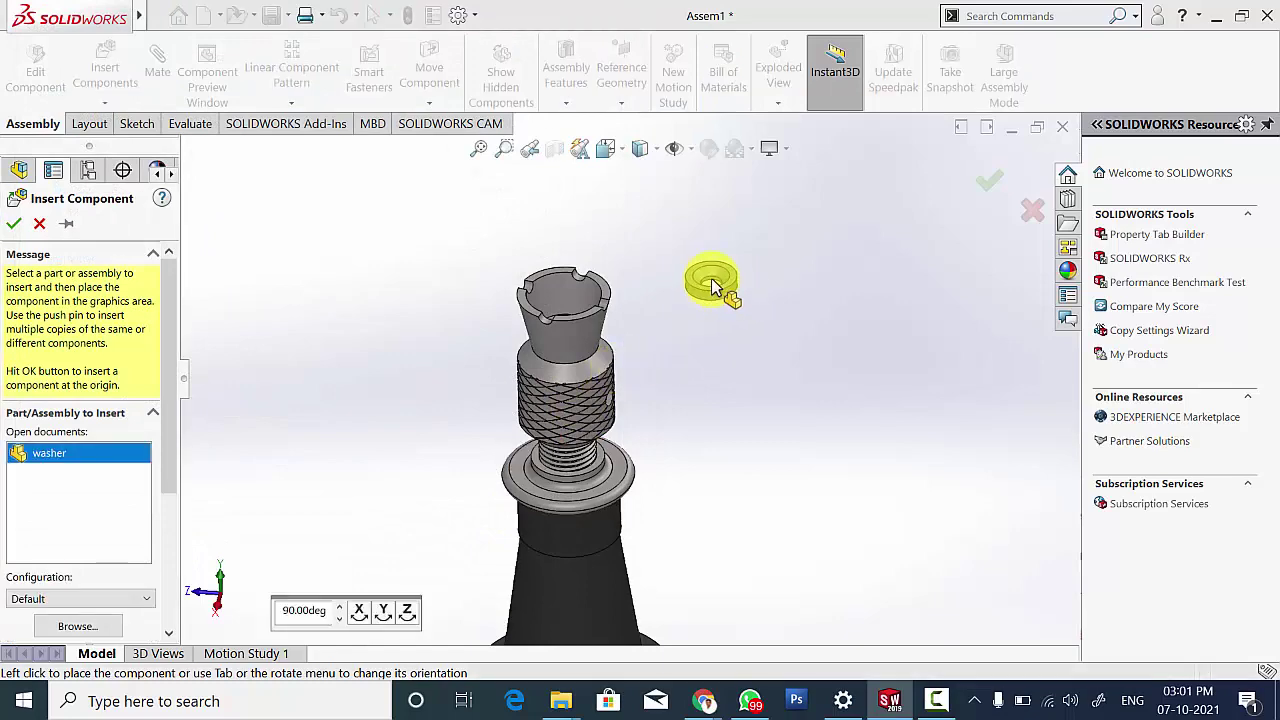
left_click(711, 284)
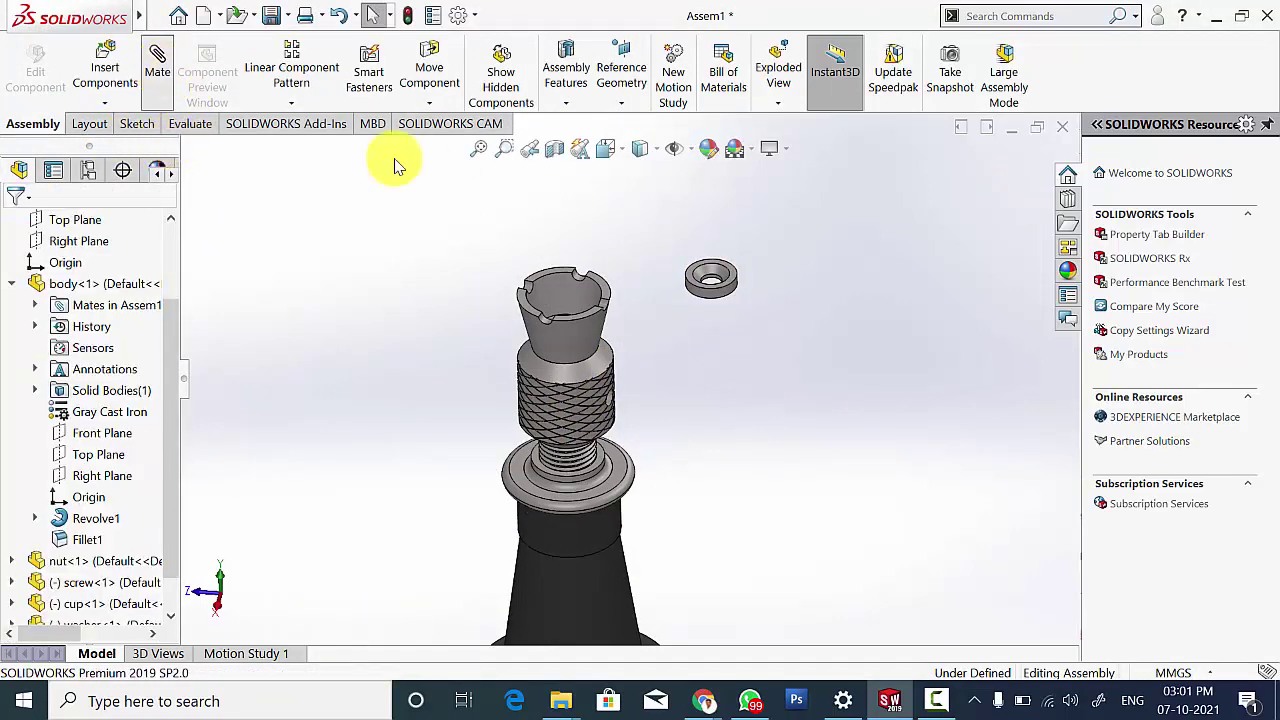
Mate the washer's inner face concentric with the screw's round face.
scroll(600, 318, "down", 6)
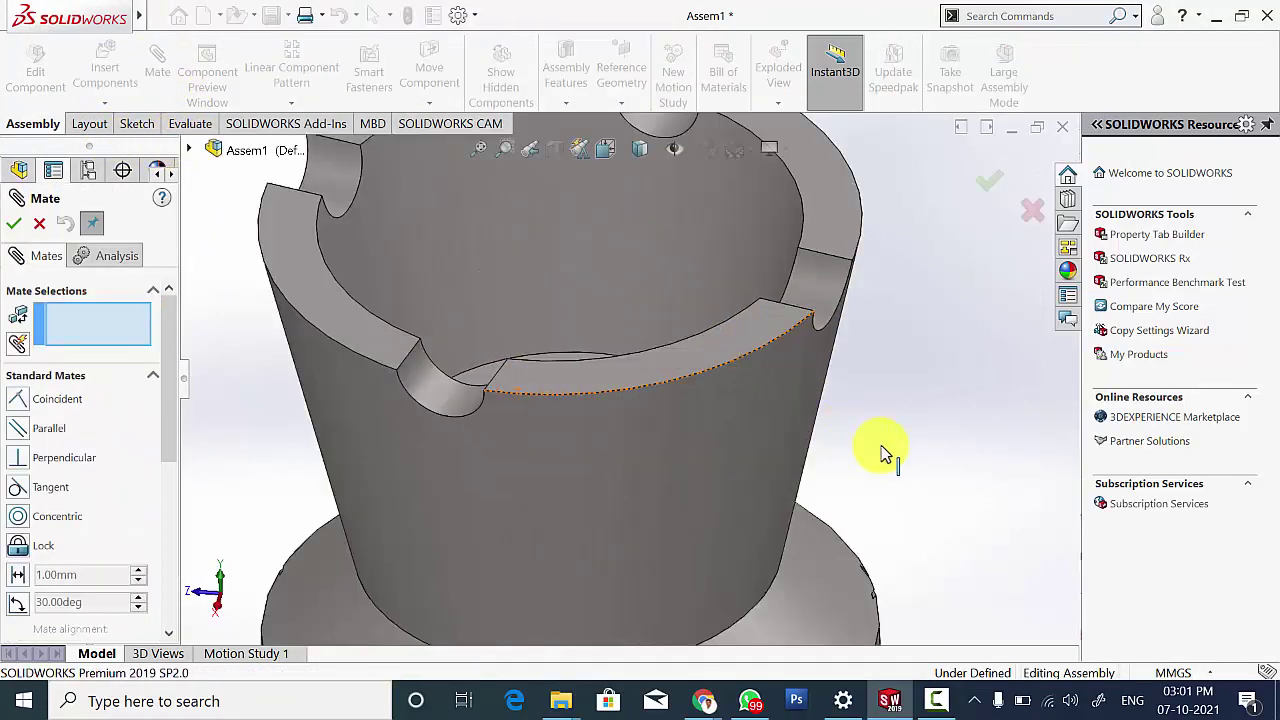
middle_click_drag(878, 467, 886, 491)
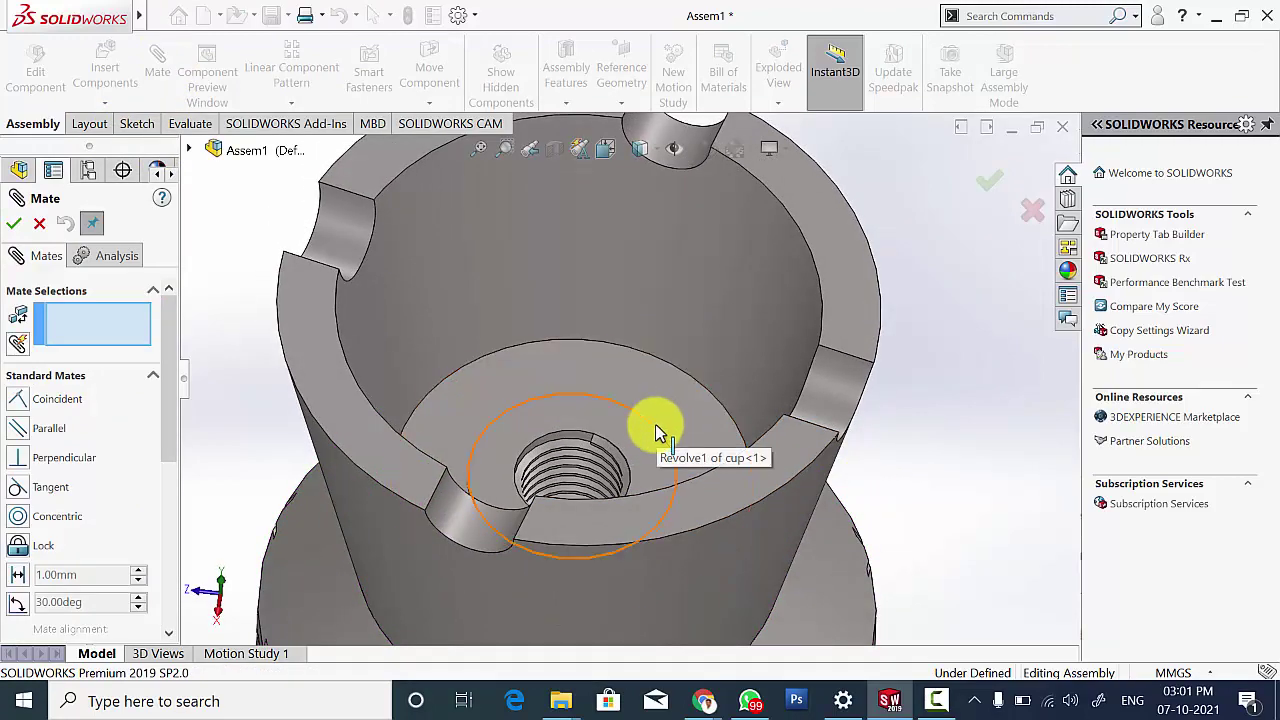
middle_click_drag(673, 443, 623, 514)
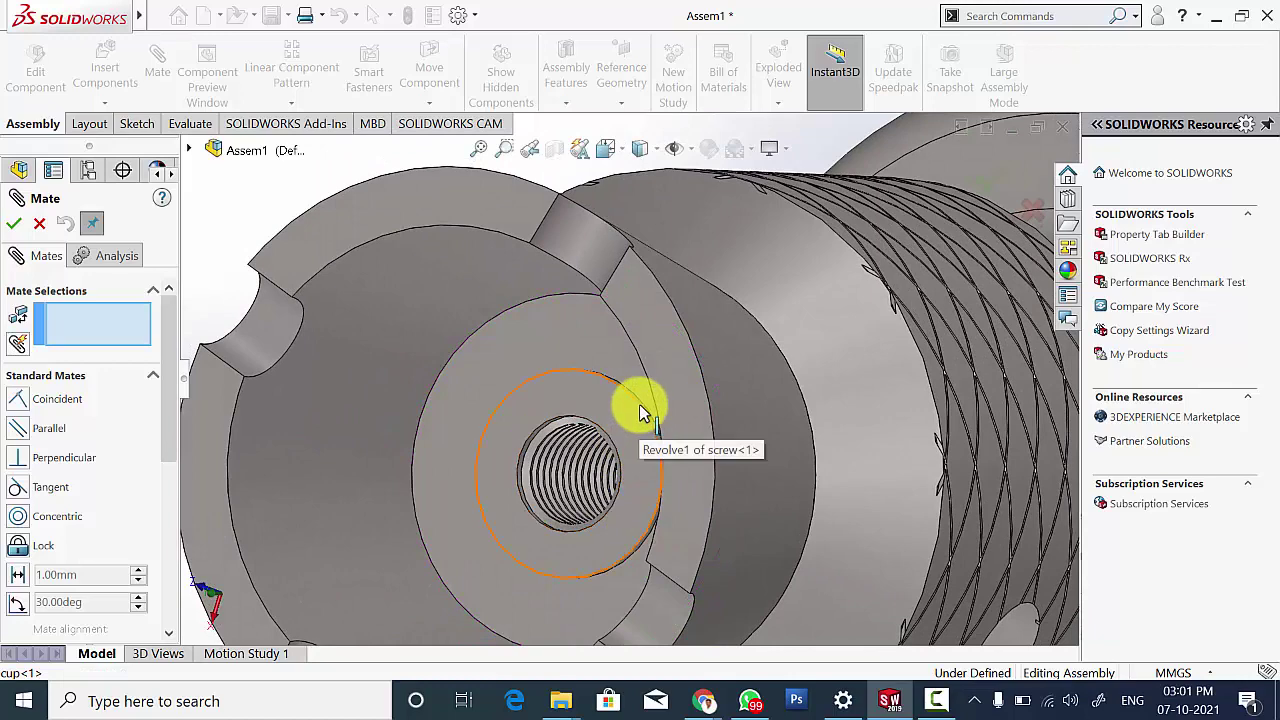
scroll(636, 402, "down", 5)
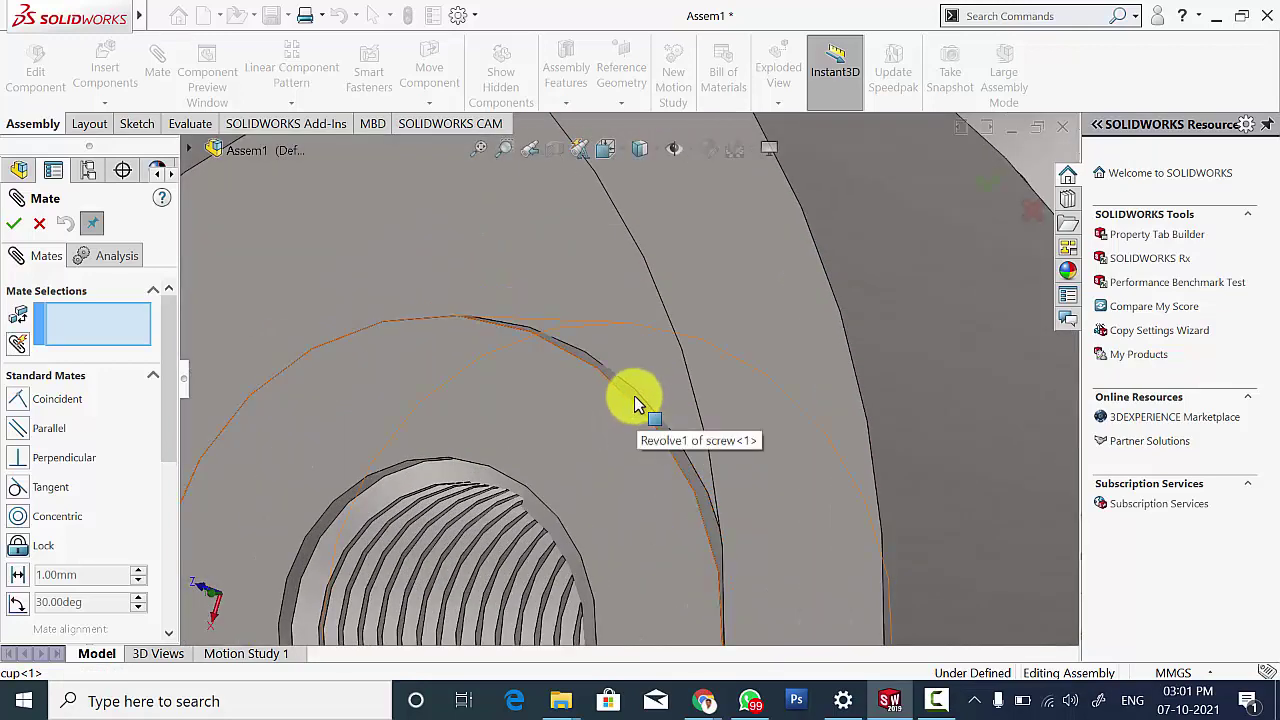
left_click(636, 402)
scroll(640, 405, "up", 10)
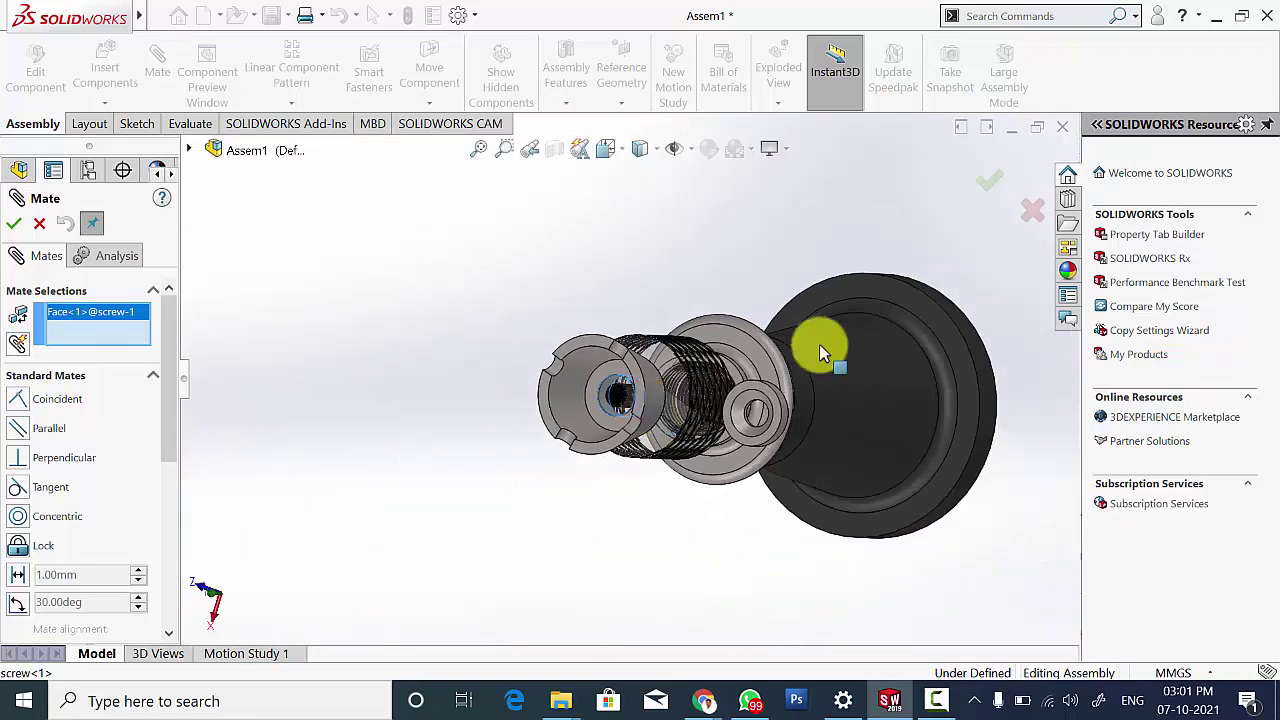
scroll(819, 350, "up", 3)
middle_click_drag(694, 300, 740, 316)
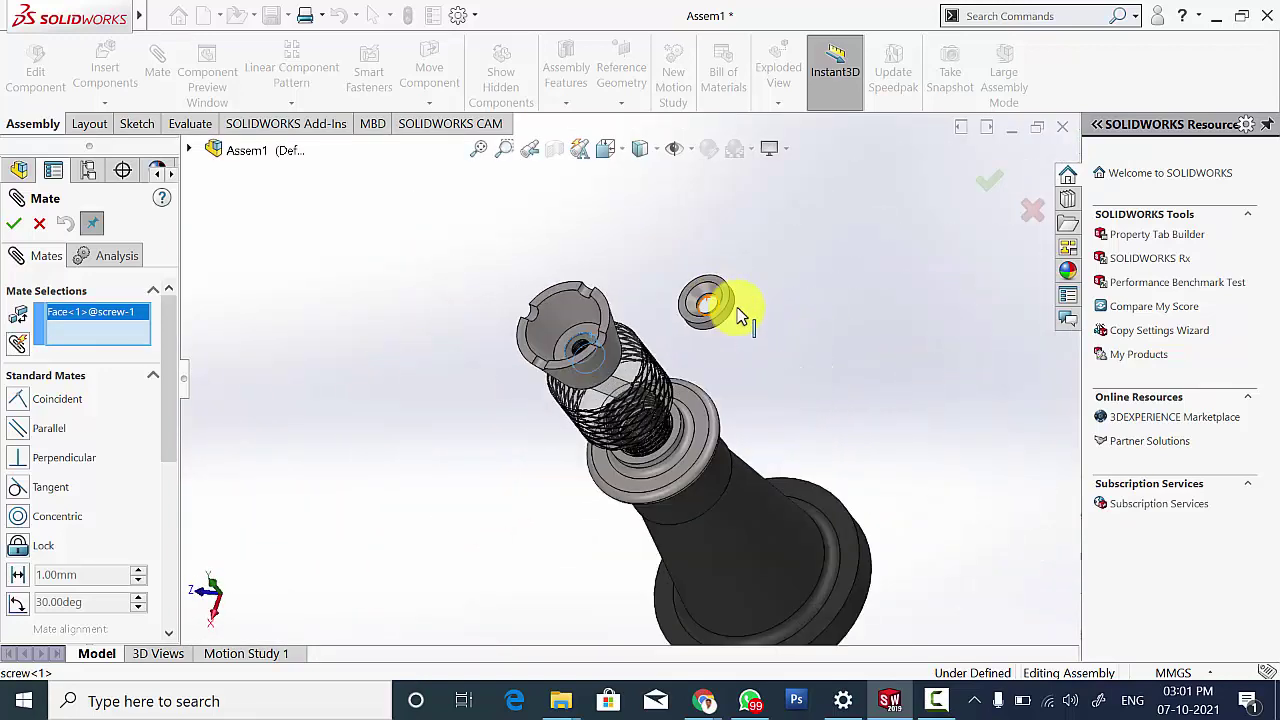
scroll(700, 330, "down", 2)
left_click(708, 330)
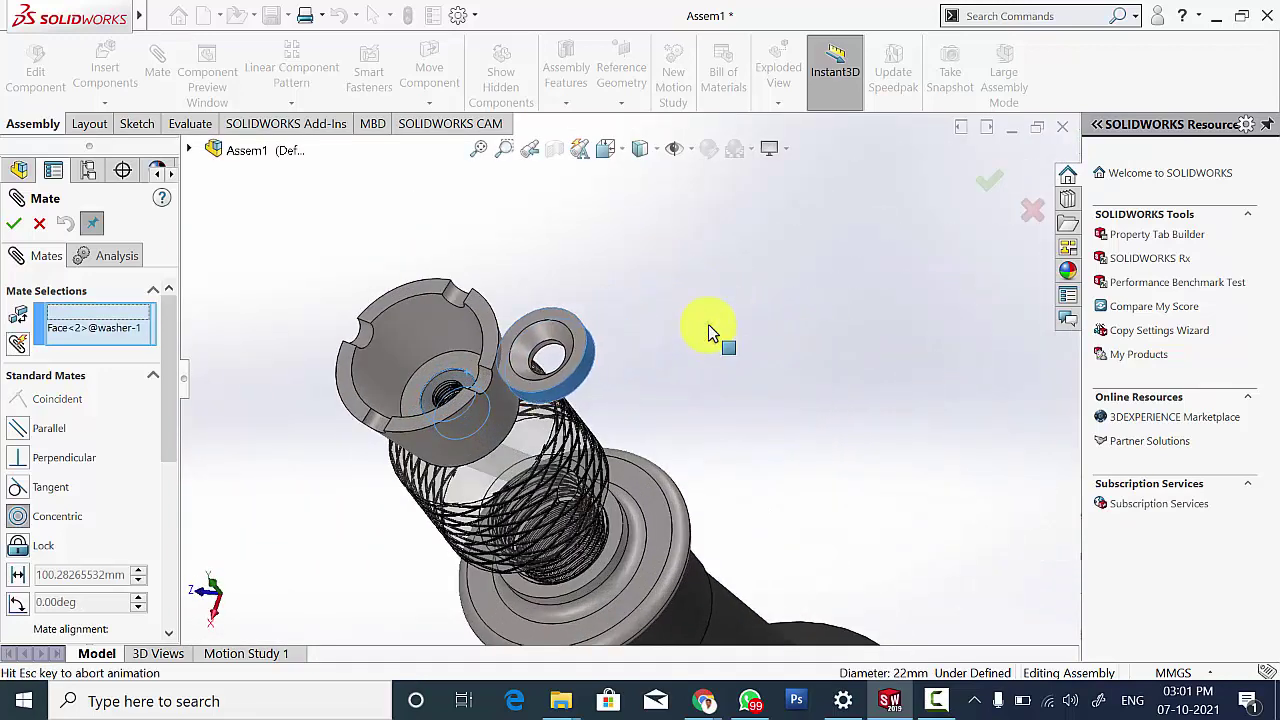
left_click(14, 225)
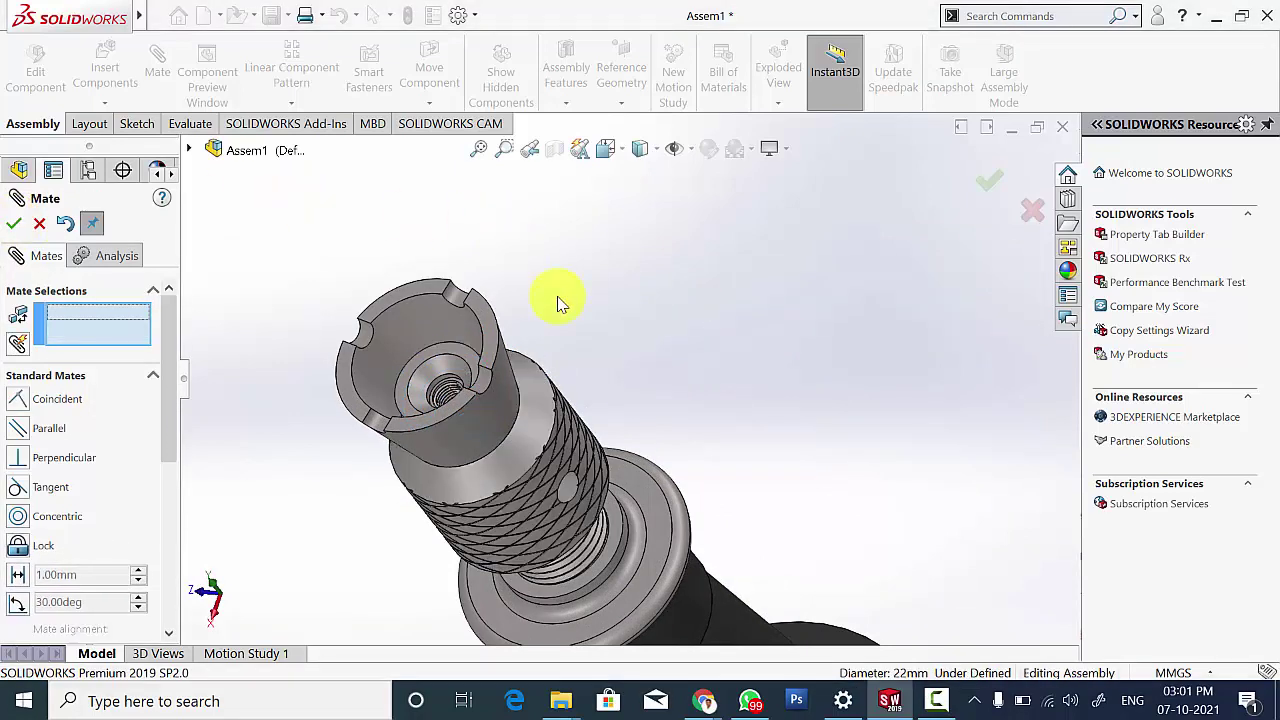
left_click(14, 228)
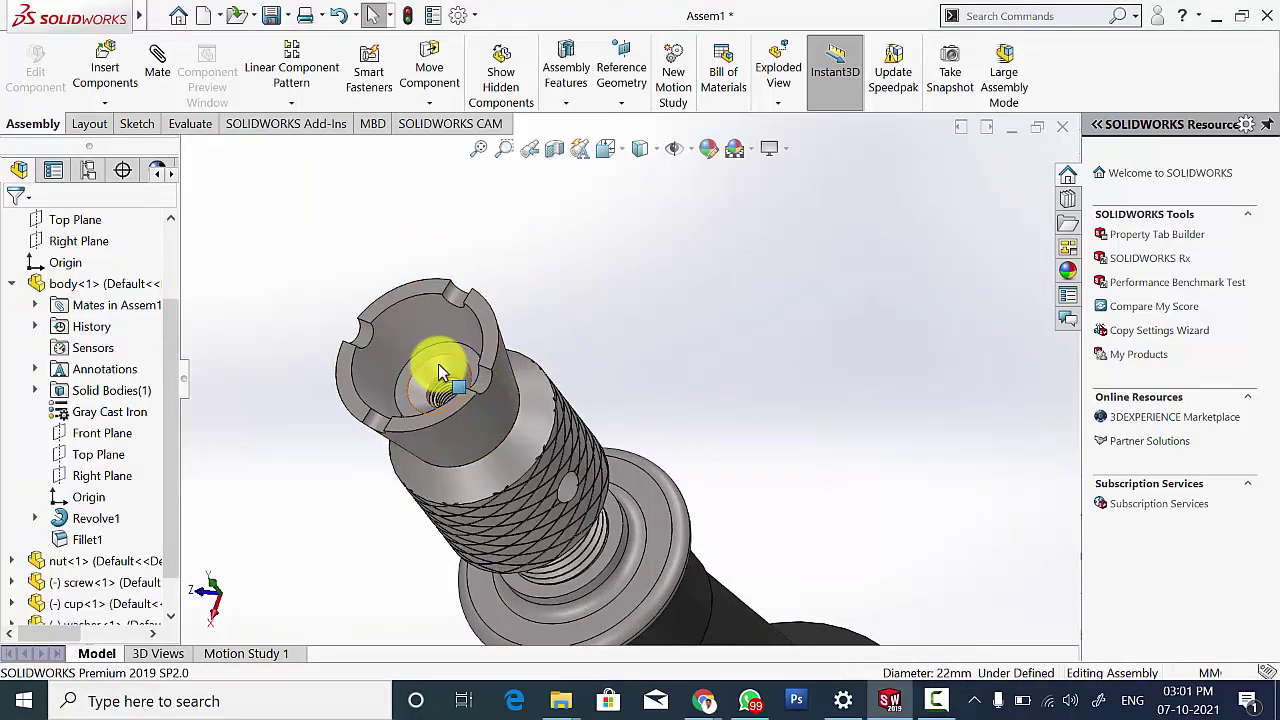
Seat the washer flat on the screw's face in the cup with a coincident mate.
left_click_drag(420, 355, 300, 212)
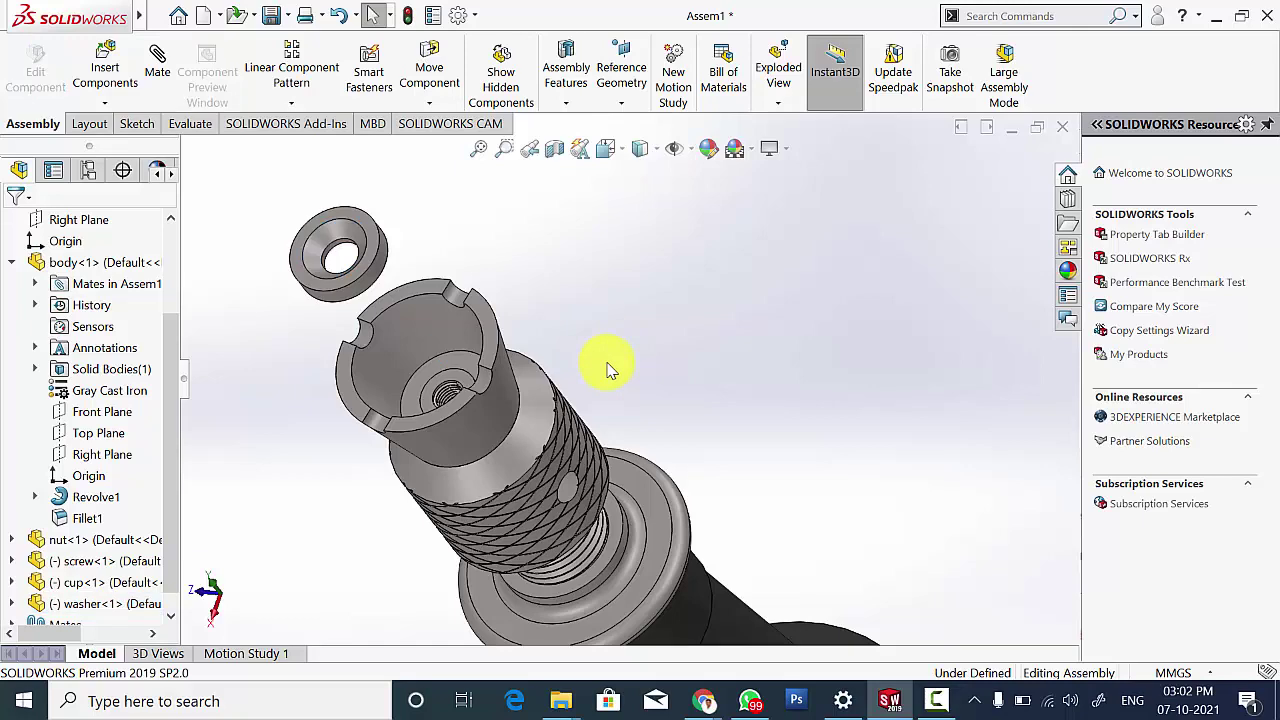
middle_click_drag(609, 363, 525, 285)
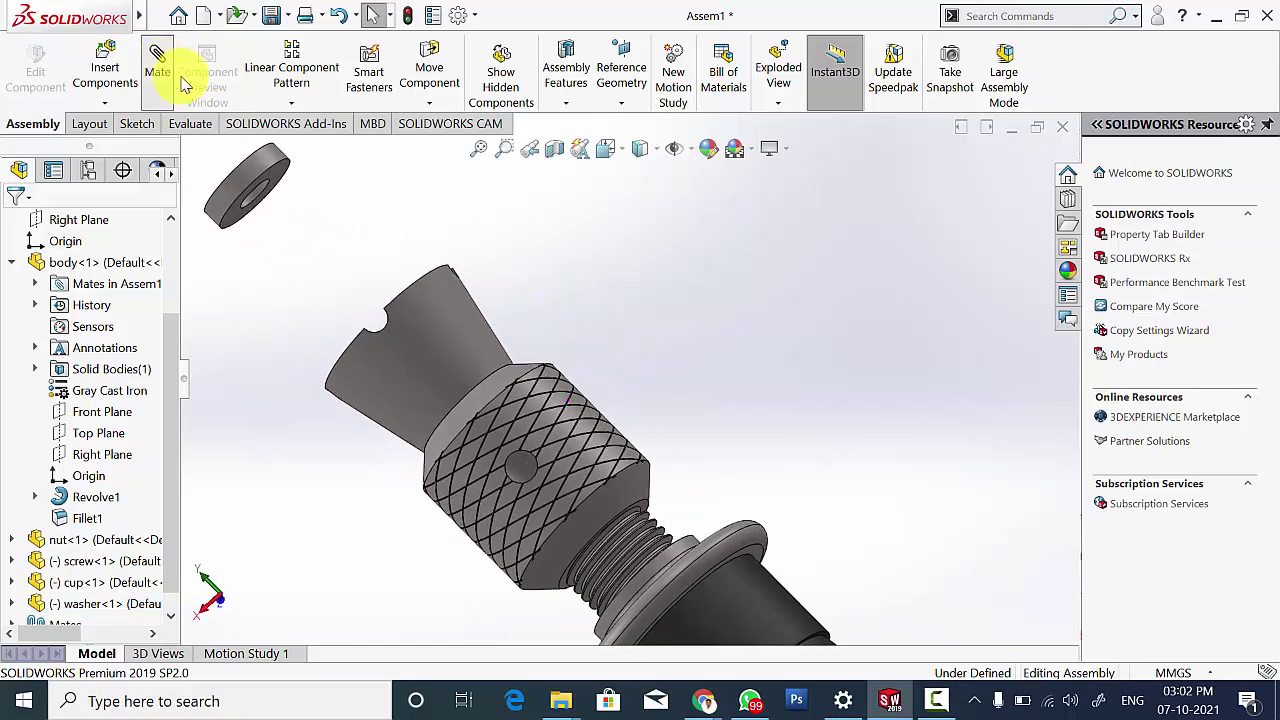
left_click(278, 178)
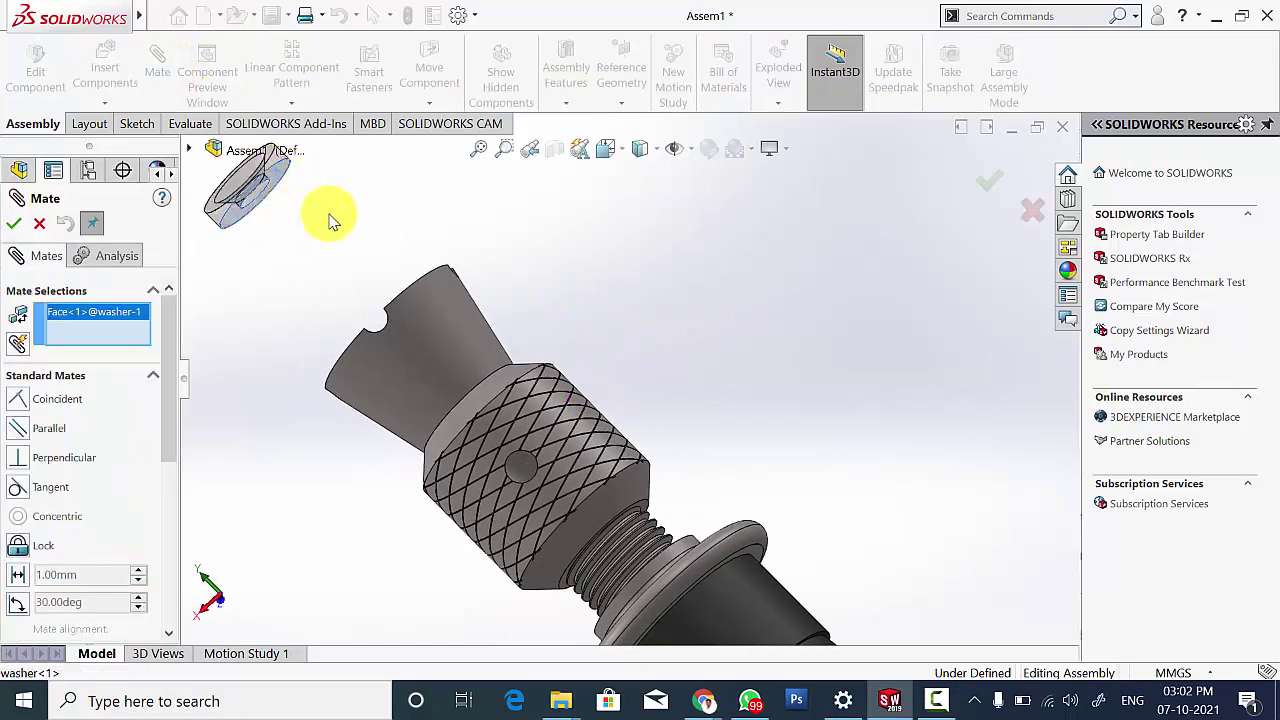
middle_click_drag(329, 214, 337, 266)
scroll(280, 234, "down", 3)
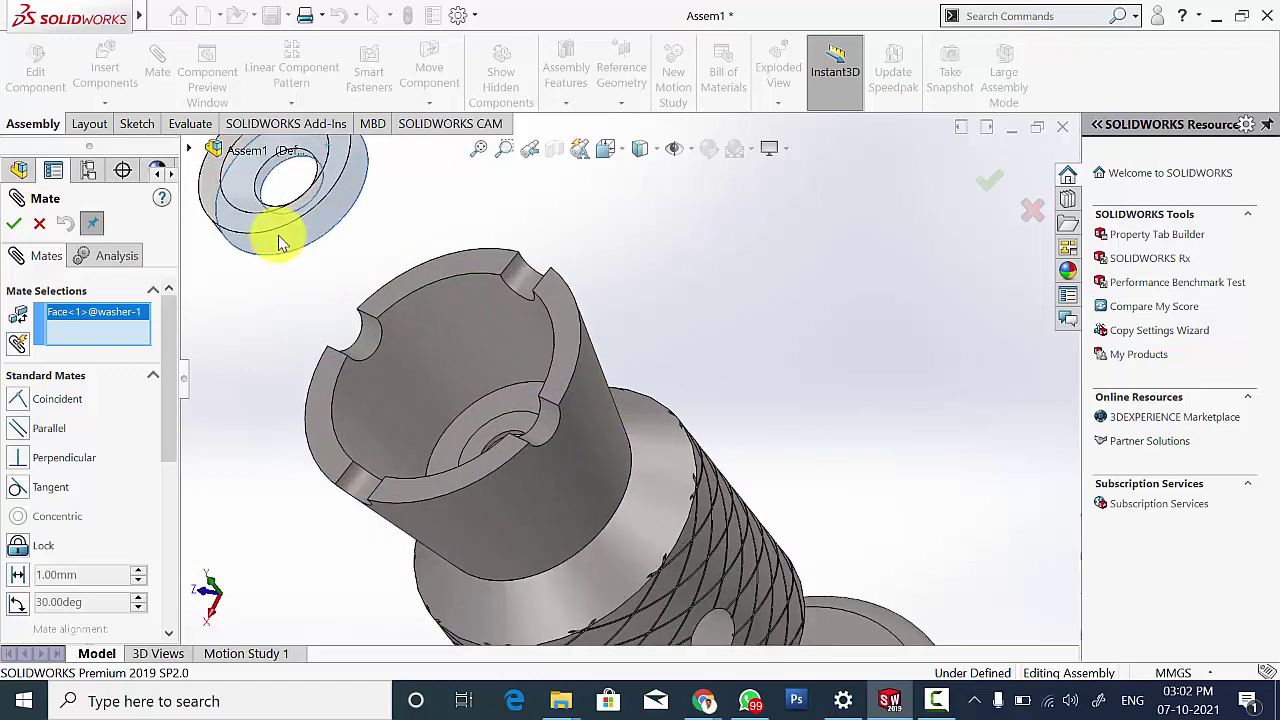
middle_click_drag(547, 425, 675, 471)
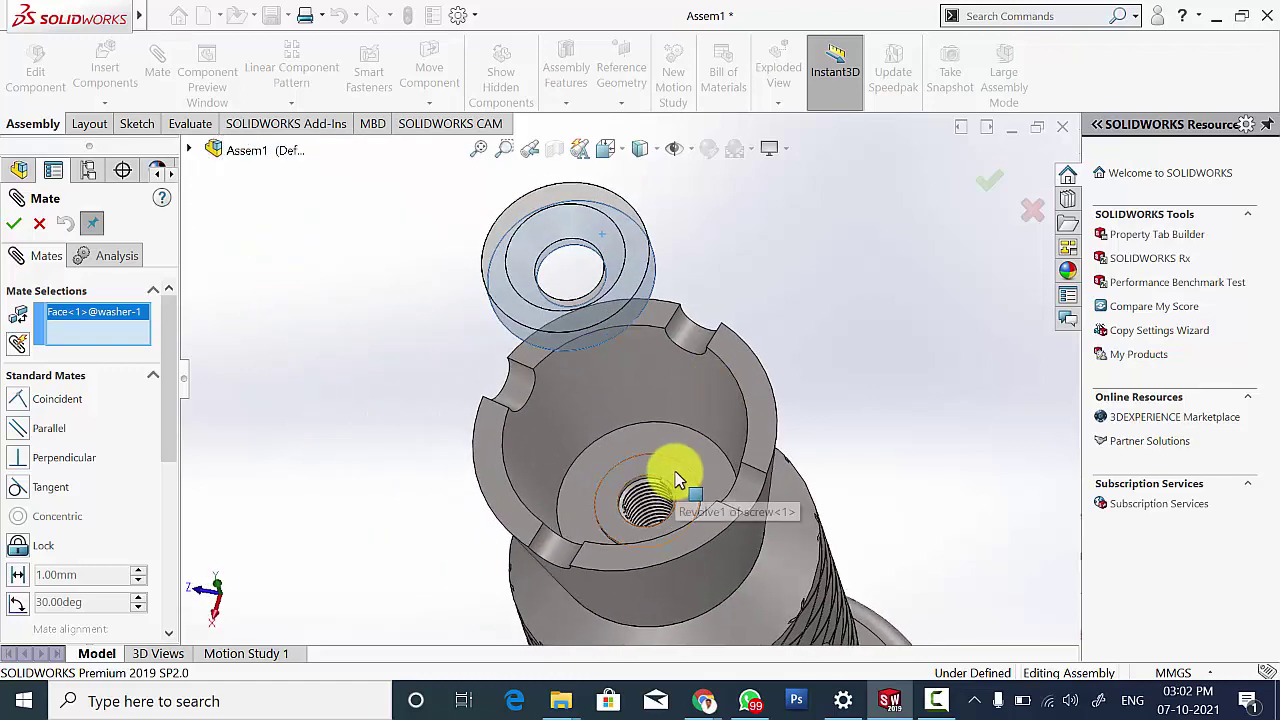
left_click(675, 471)
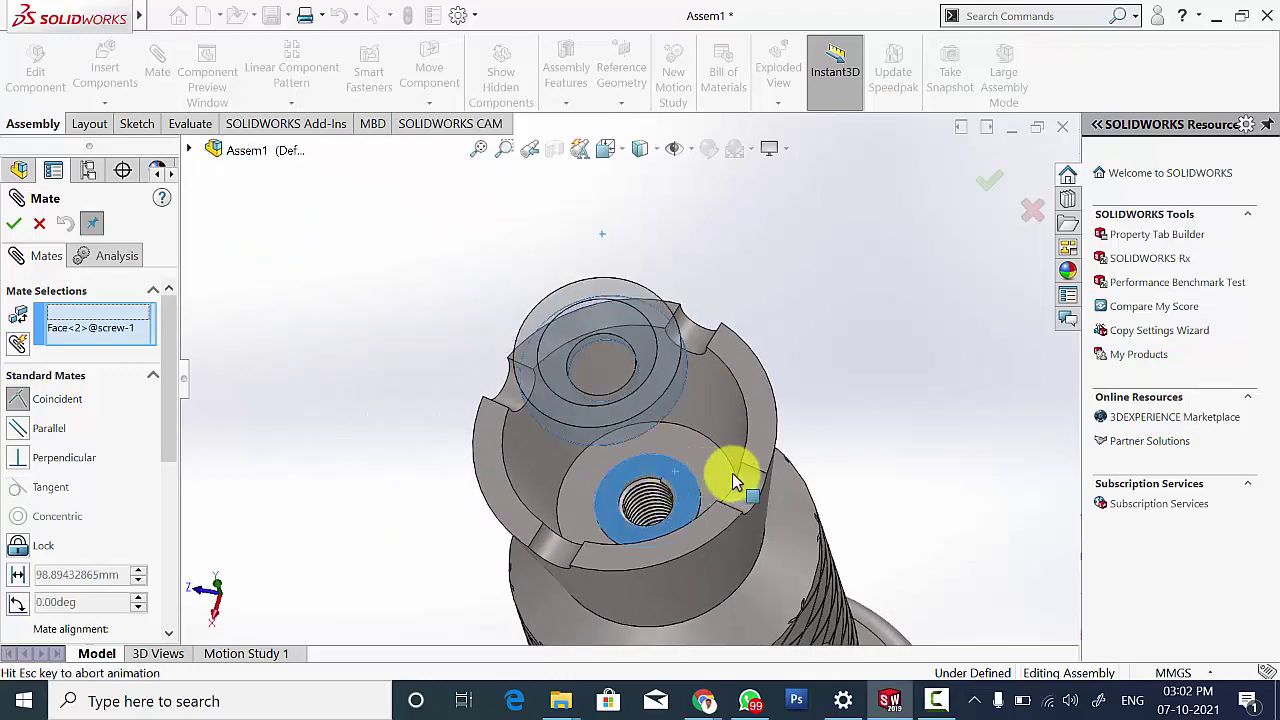
left_click(15, 226)
left_click(15, 226)
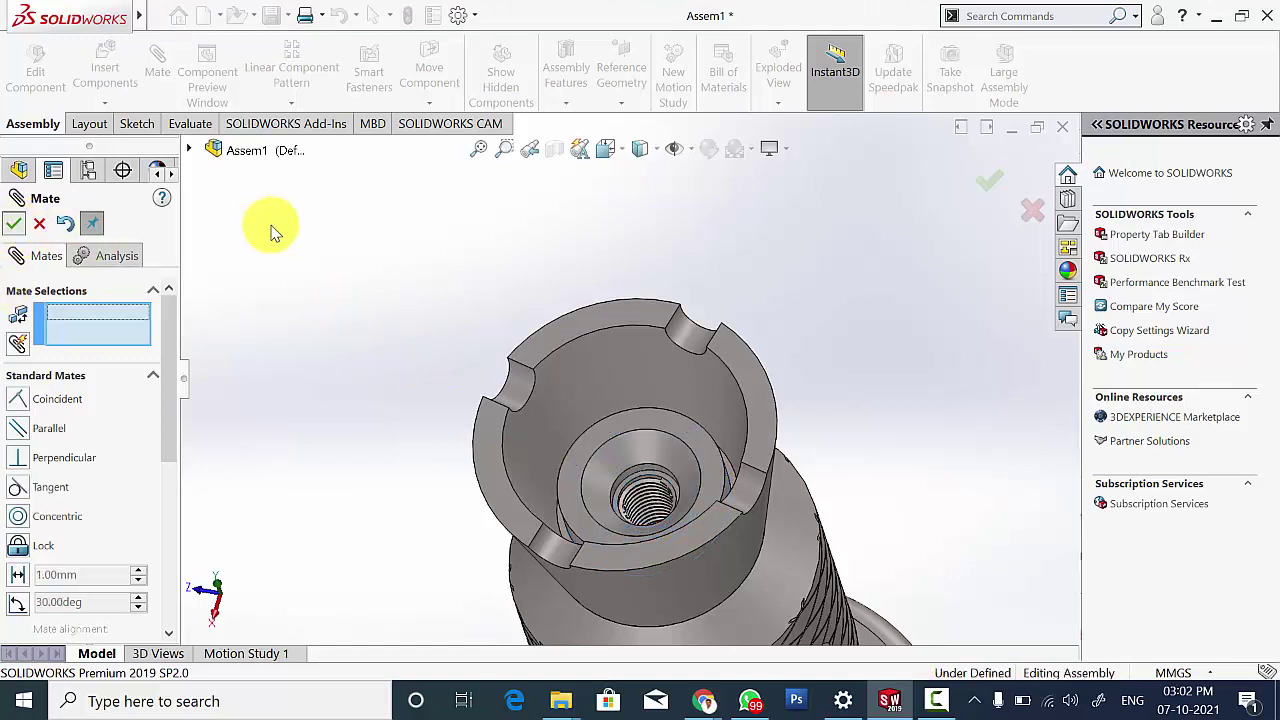
Insert the screw 2 part and place it beside the cup.
left_click(107, 66)
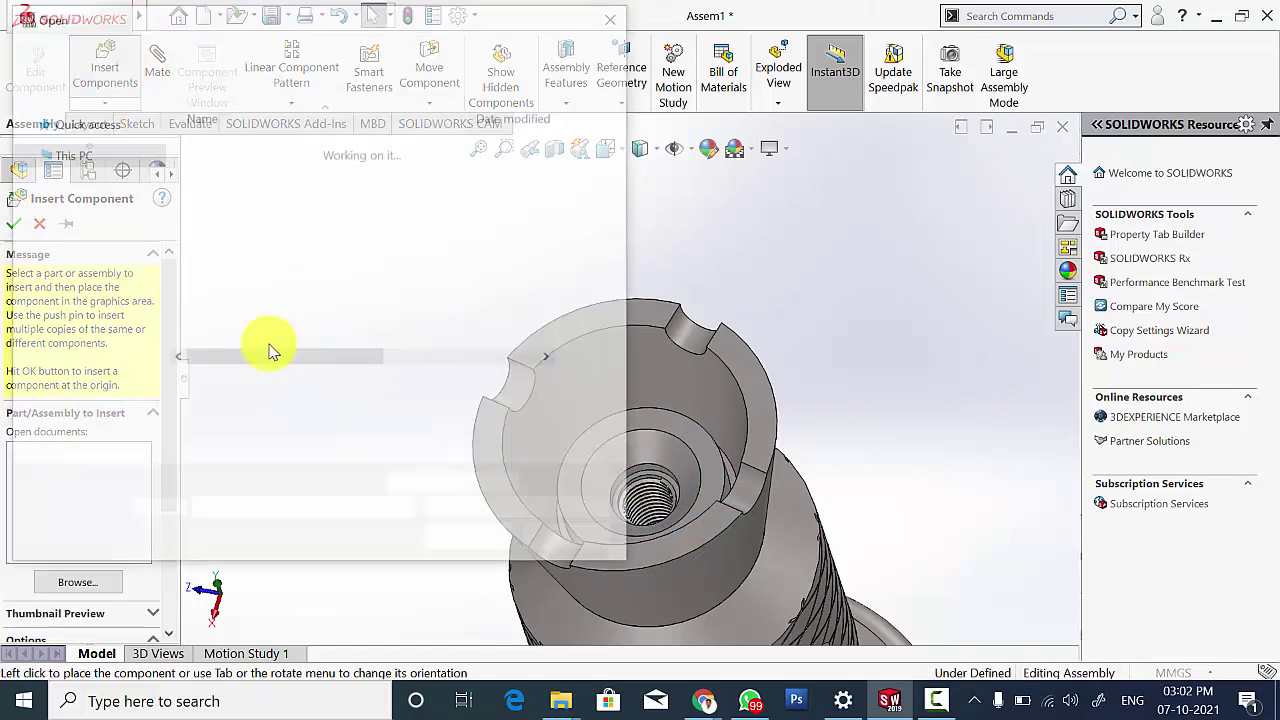
left_click(252, 215)
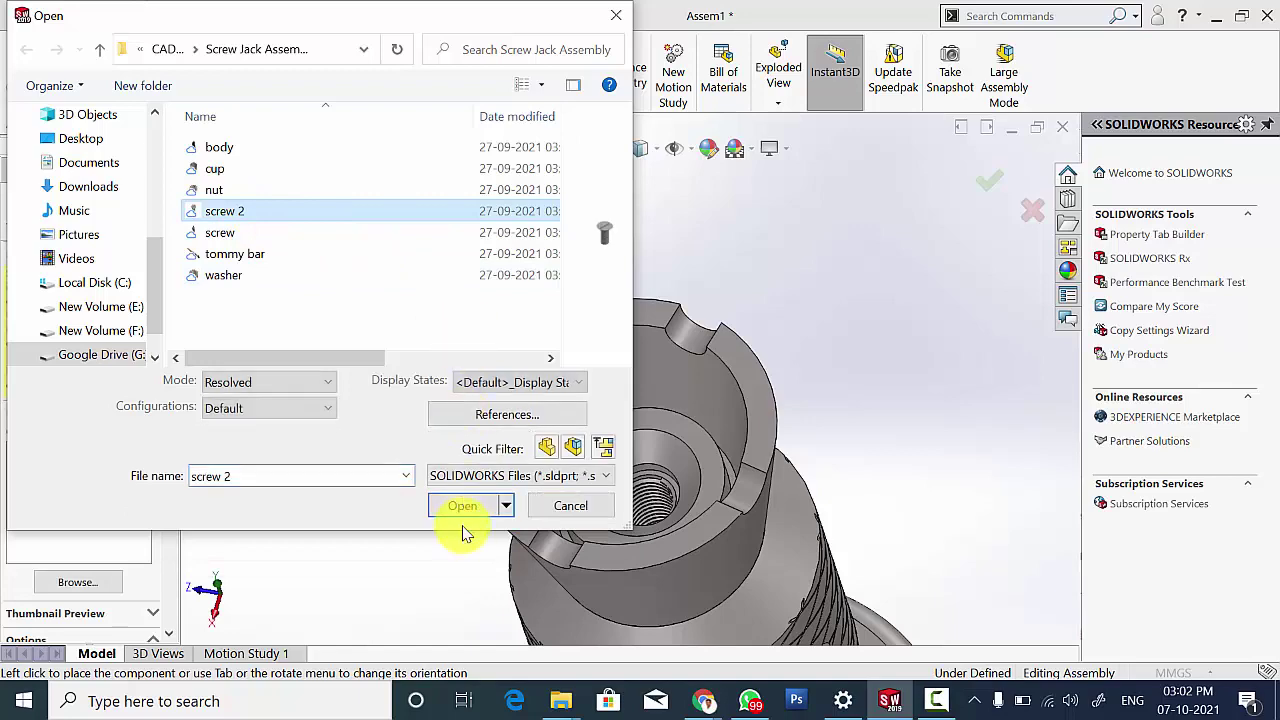
left_click(463, 506)
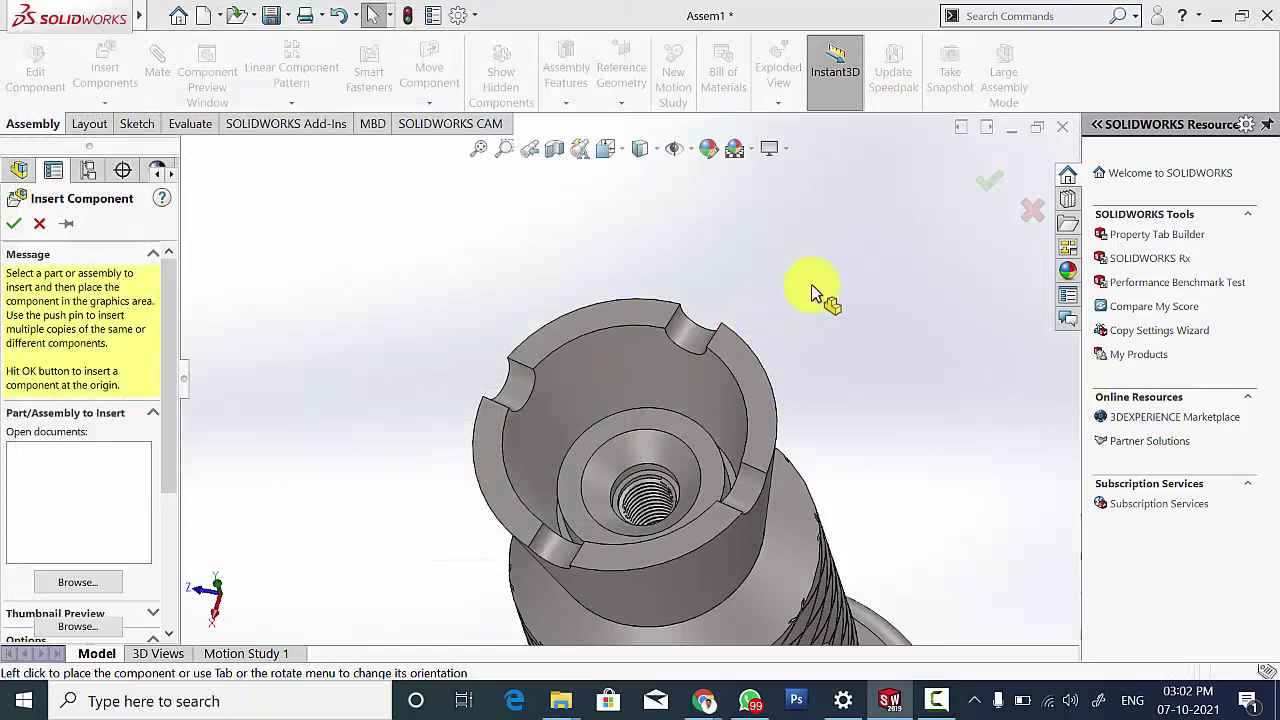
left_click(815, 280)
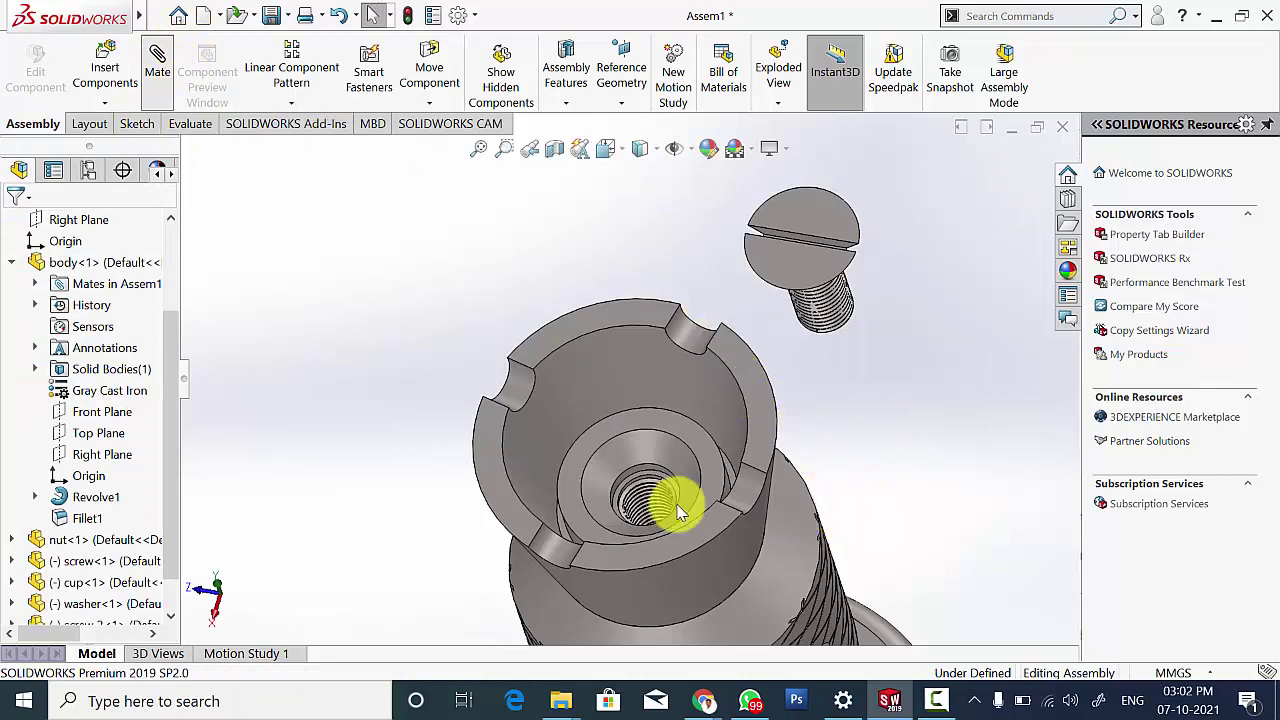
Mate screw 2's end edge concentric with the washer's hole face.
key("m")
scroll(650, 478, "down", 5)
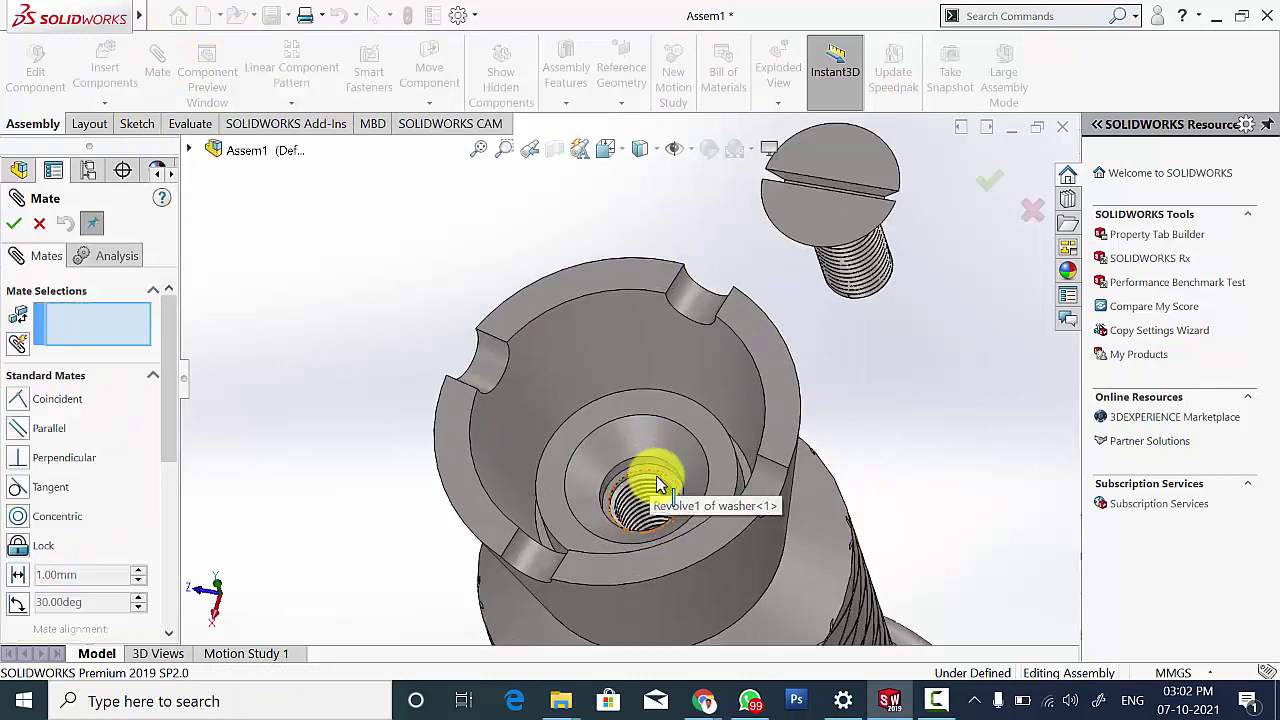
left_click(641, 341)
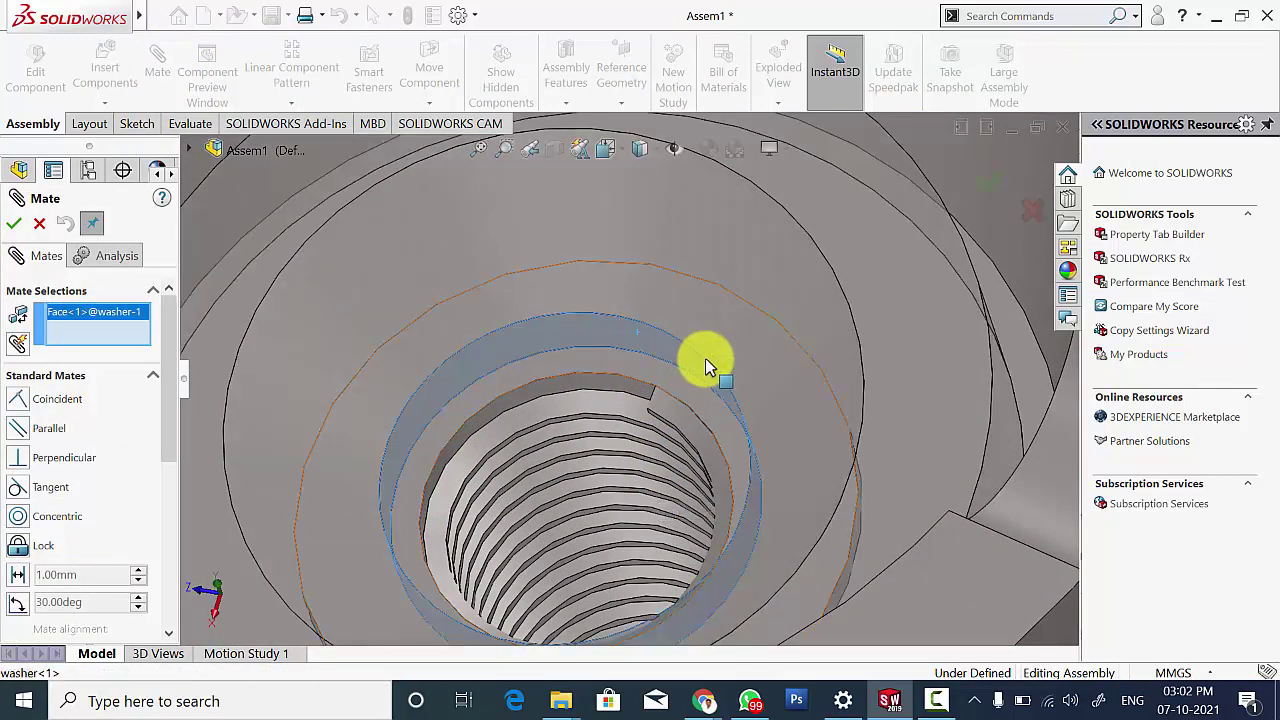
scroll(703, 357, "up", 8)
middle_click_drag(743, 360, 685, 326)
scroll(760, 320, "down", 5)
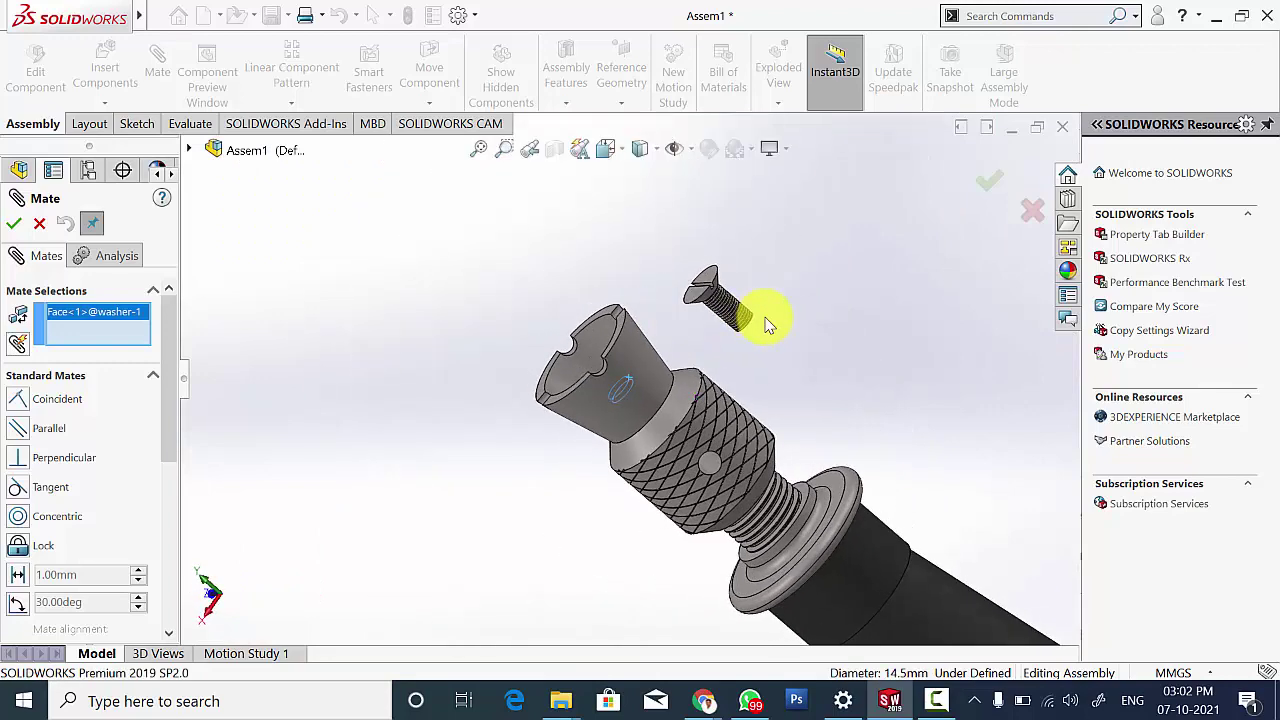
scroll(727, 397, "down", 5)
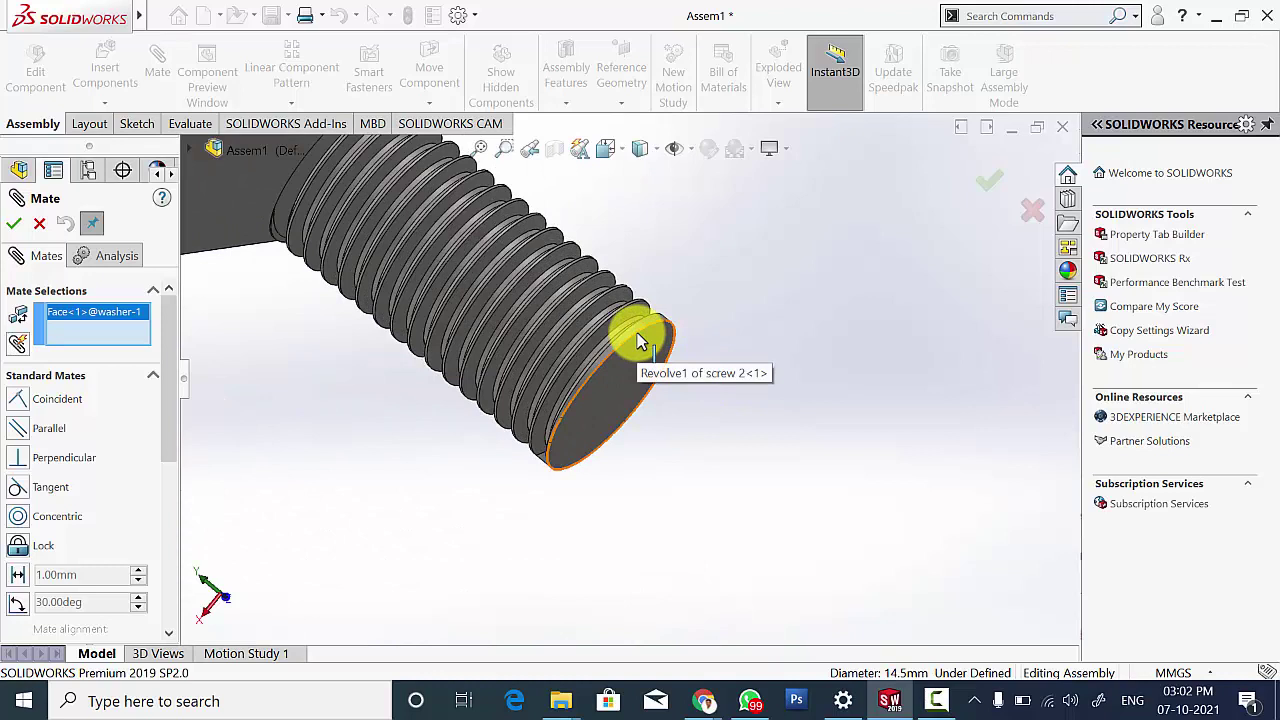
left_click(641, 341)
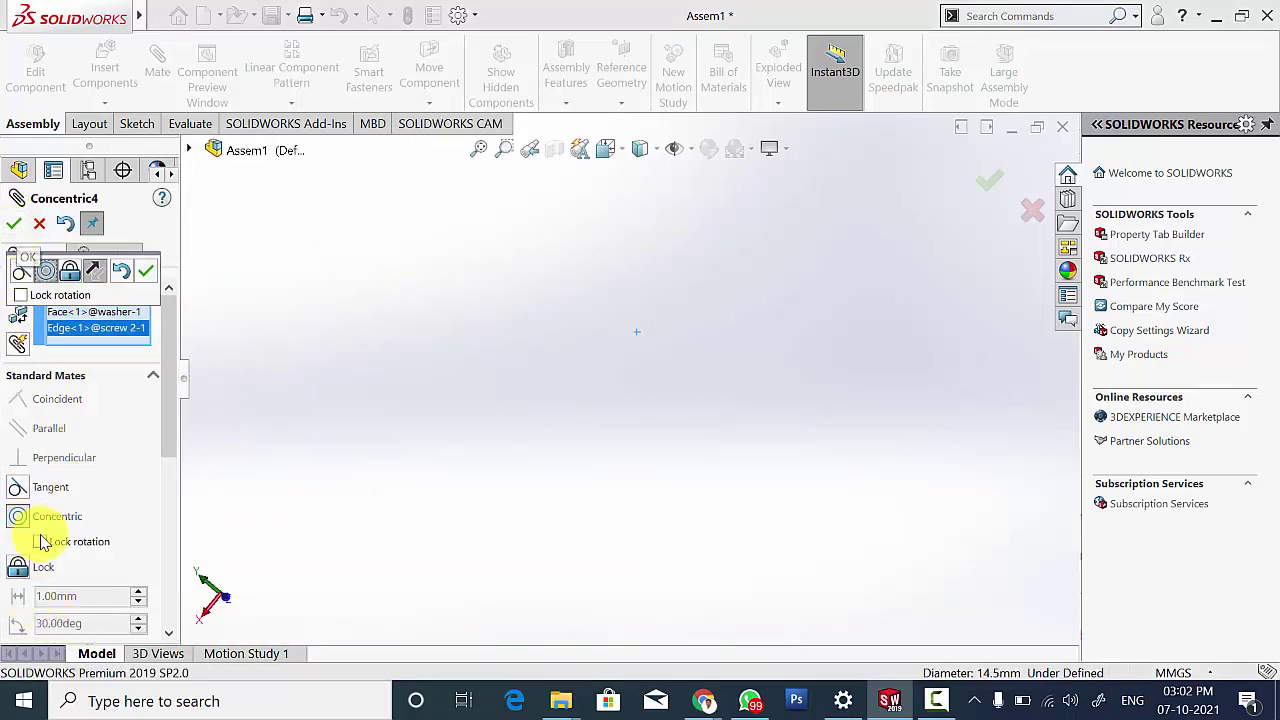
left_click(14, 224)
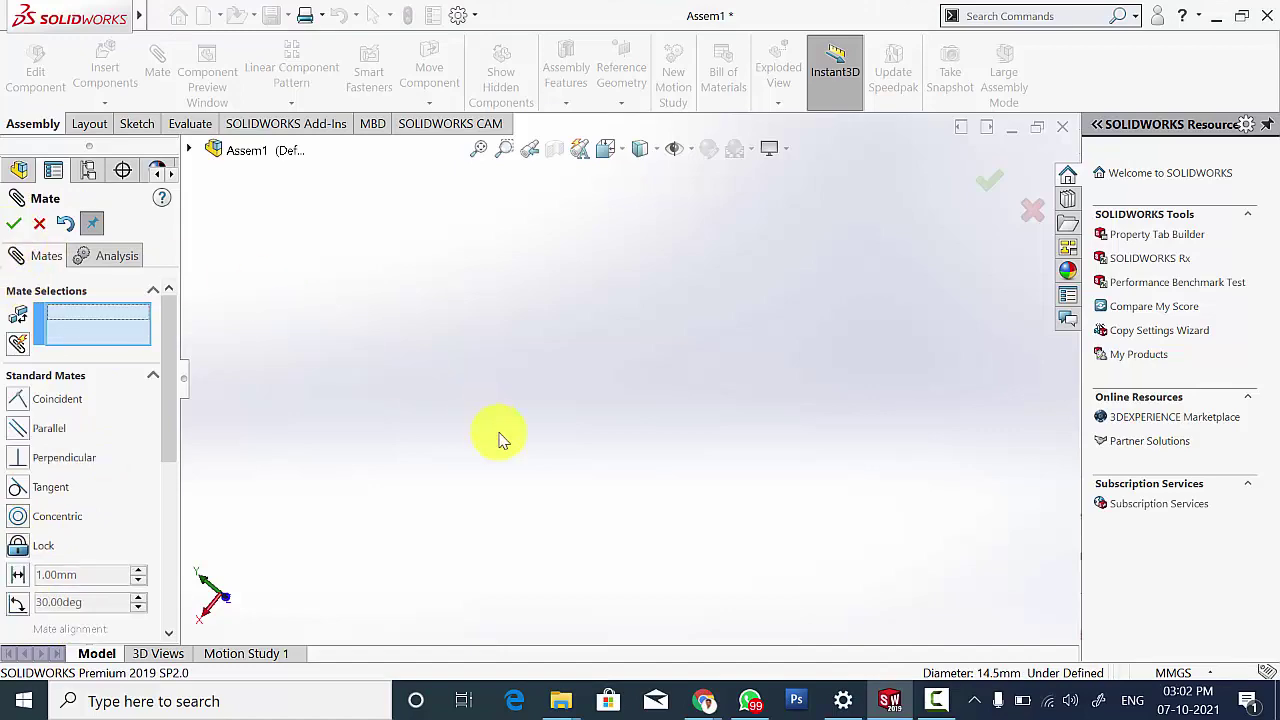
Make screw 2's face coincident with the washer's top face.
scroll(500, 434, "up", 5)
middle_click_drag(528, 423, 640, 411)
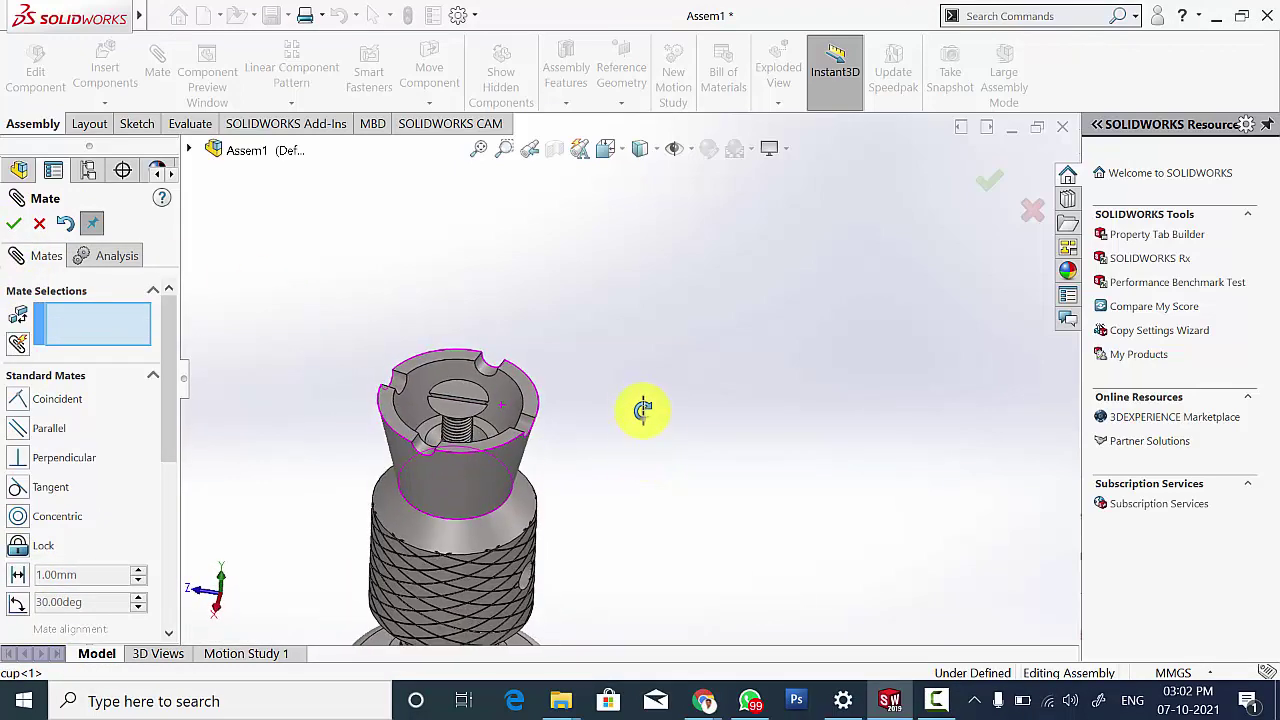
scroll(451, 451, "down", 5)
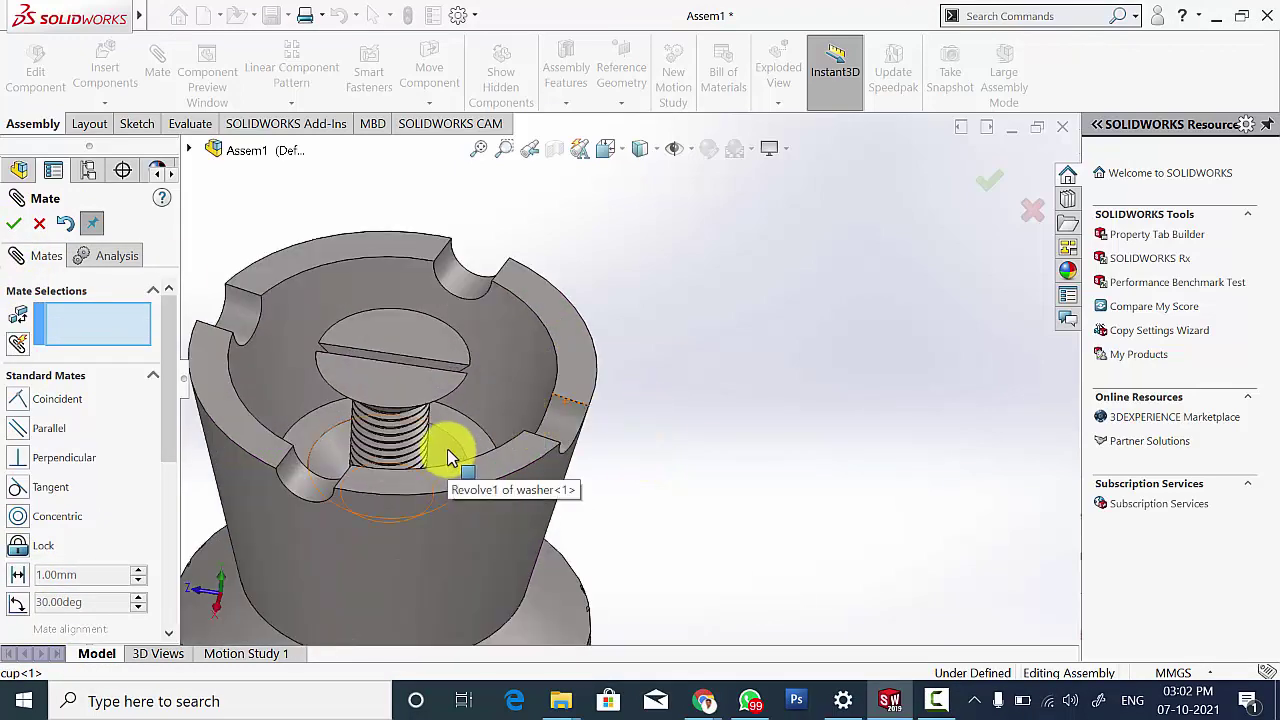
left_click(449, 451)
scroll(623, 423, "down", 5)
scroll(610, 410, "up", 5)
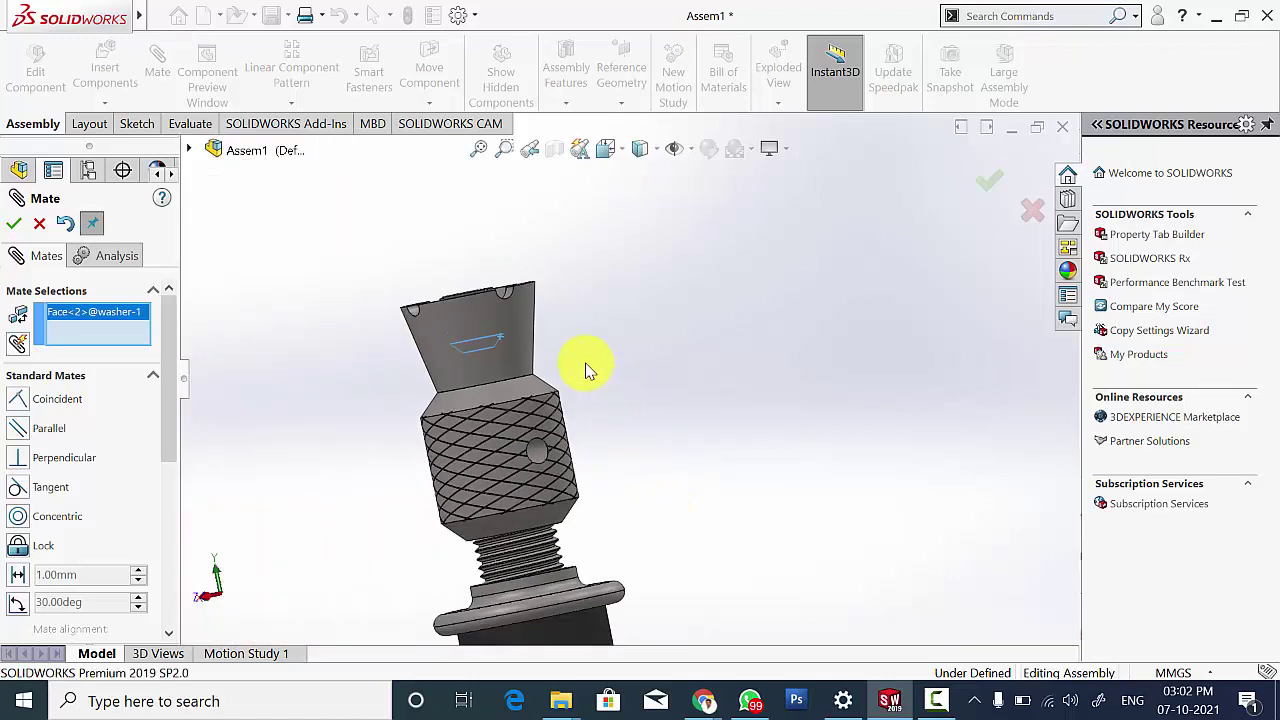
scroll(517, 329, "down", 5)
scroll(480, 296, "down", 3)
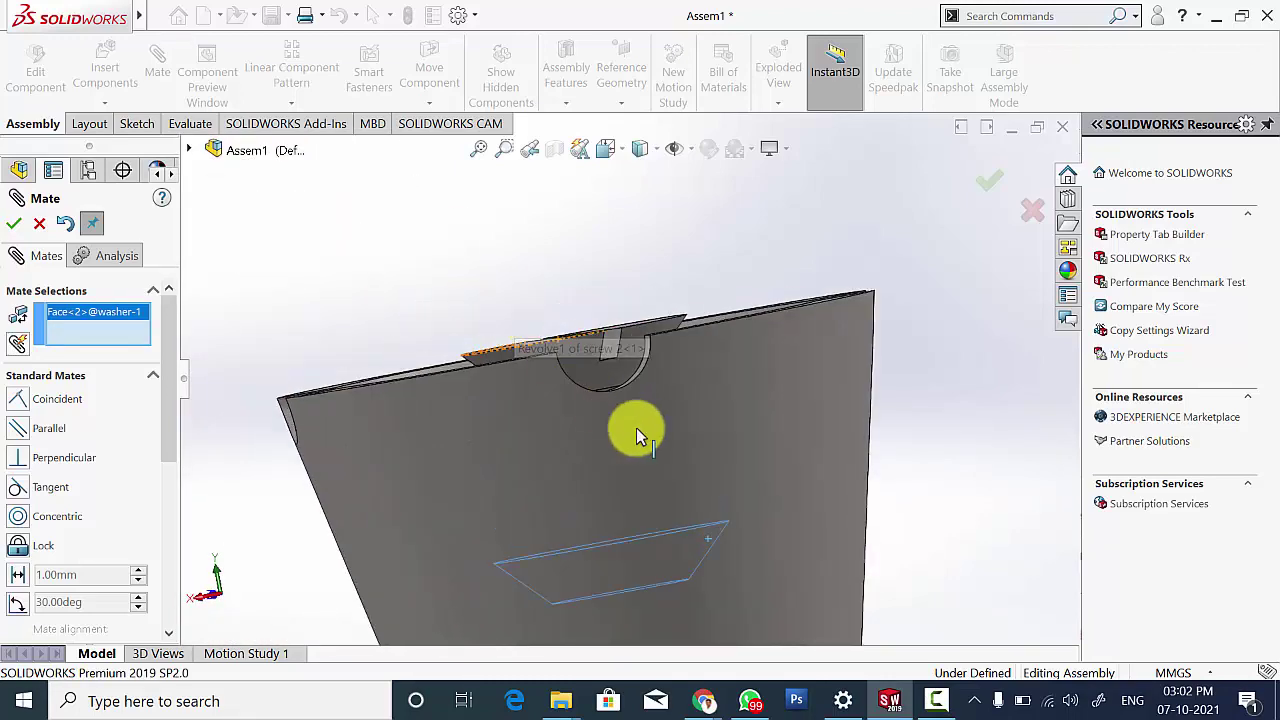
left_click(584, 355)
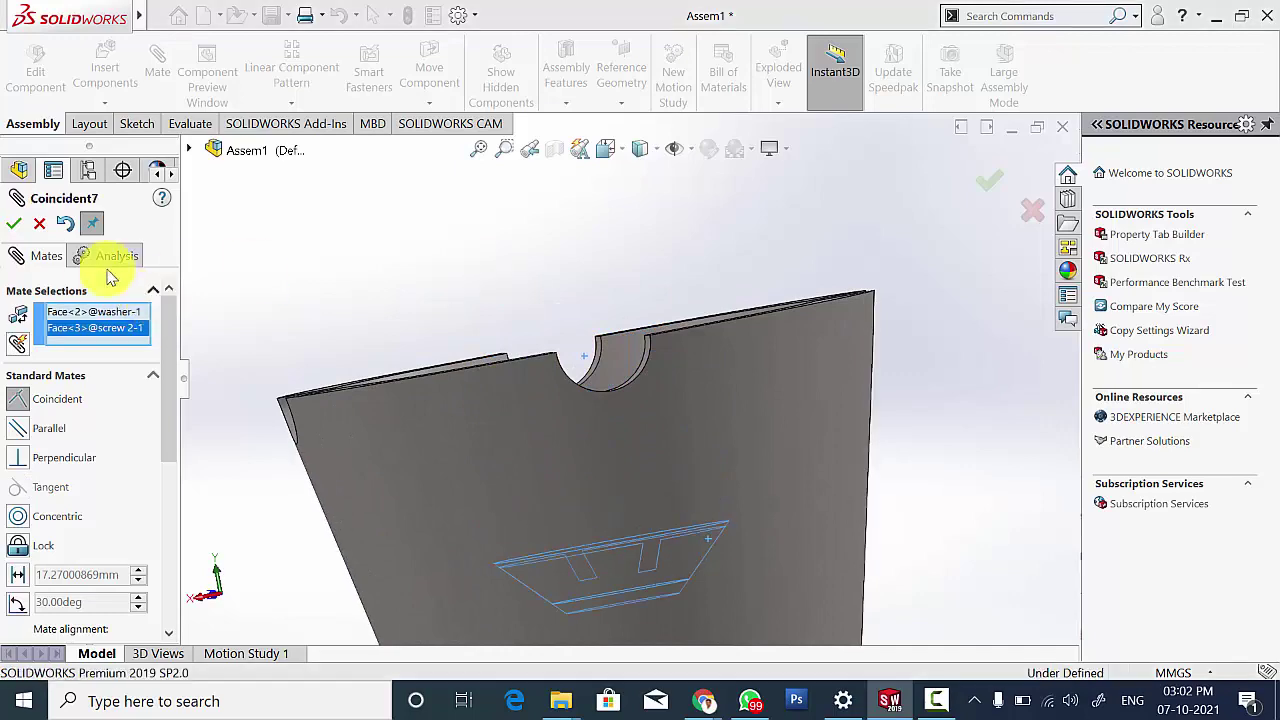
left_click(14, 226)
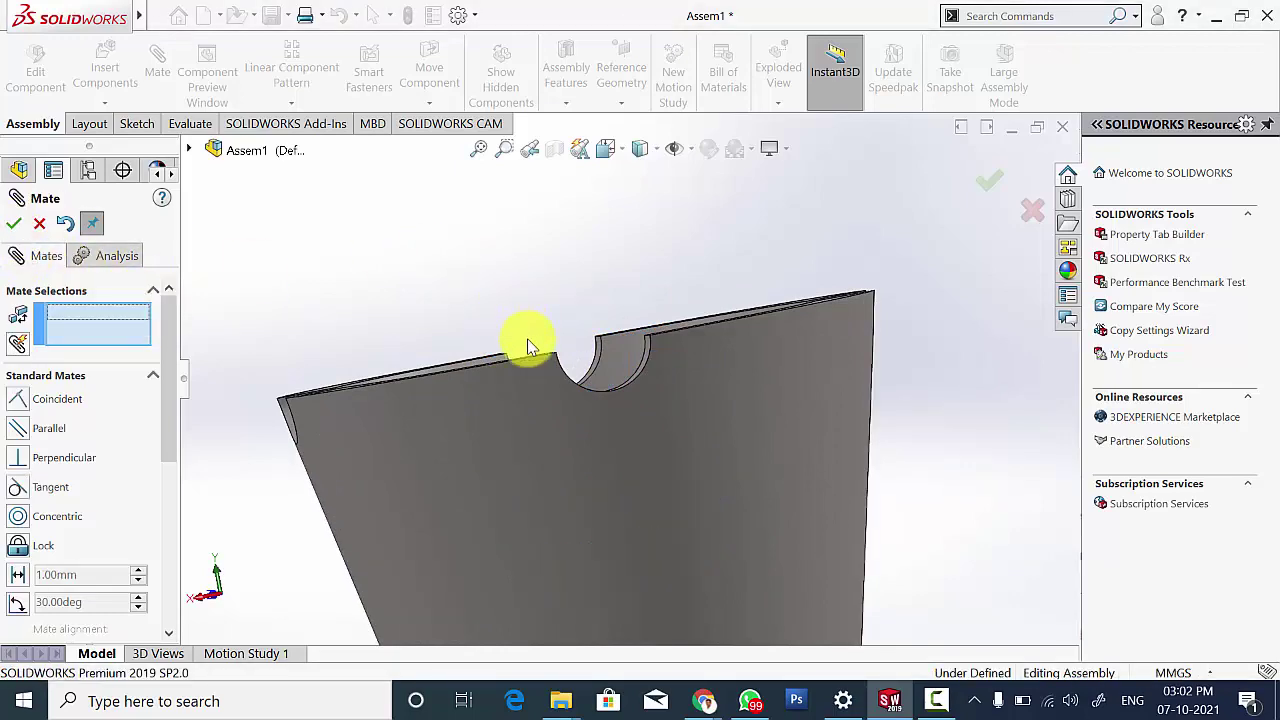
scroll(470, 345, "up", 3)
key("Escape")
middle_click_drag(308, 333, 548, 466)
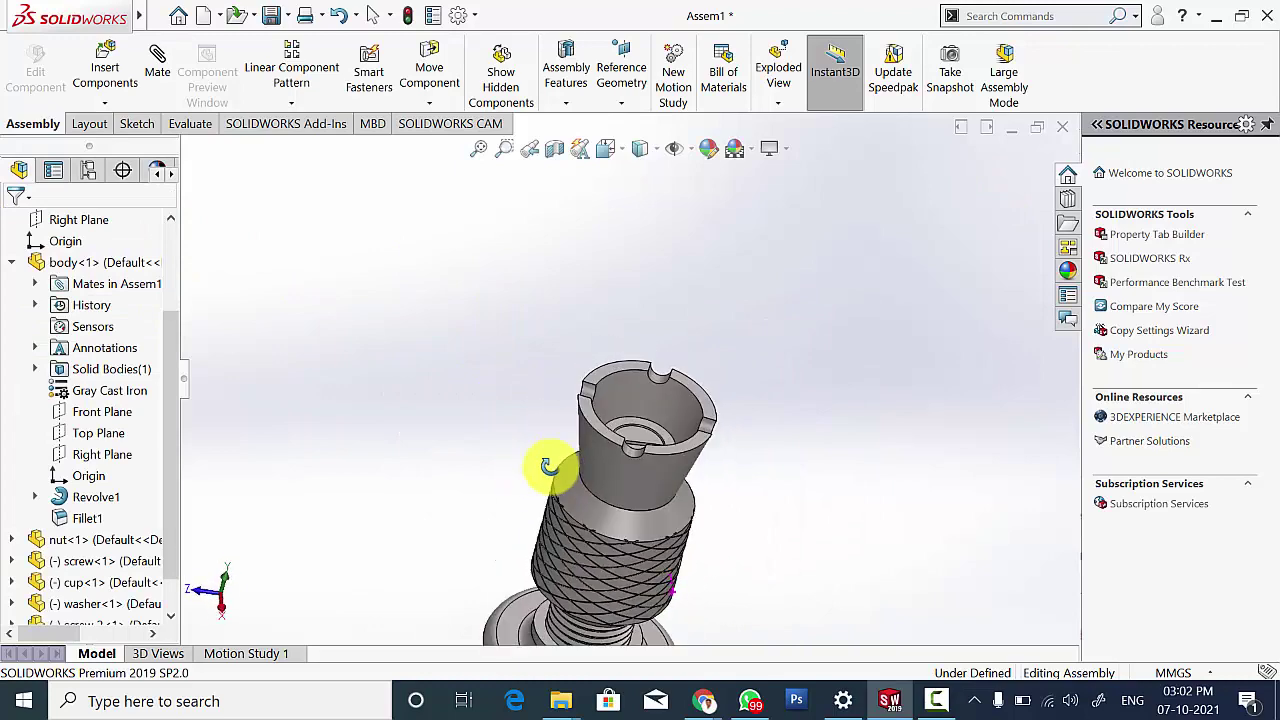
Insert the 'tommy bar' part and drop it beside the knurled screw.
left_click(105, 72)
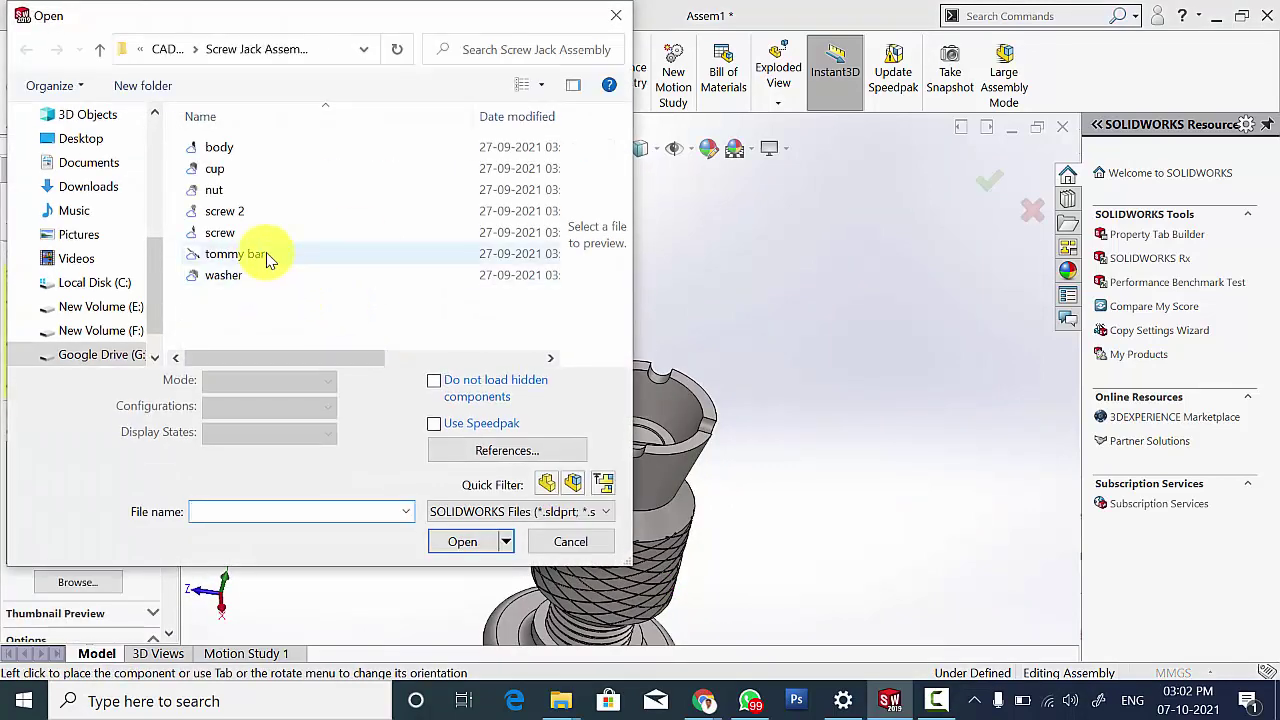
left_click(257, 254)
left_click(462, 505)
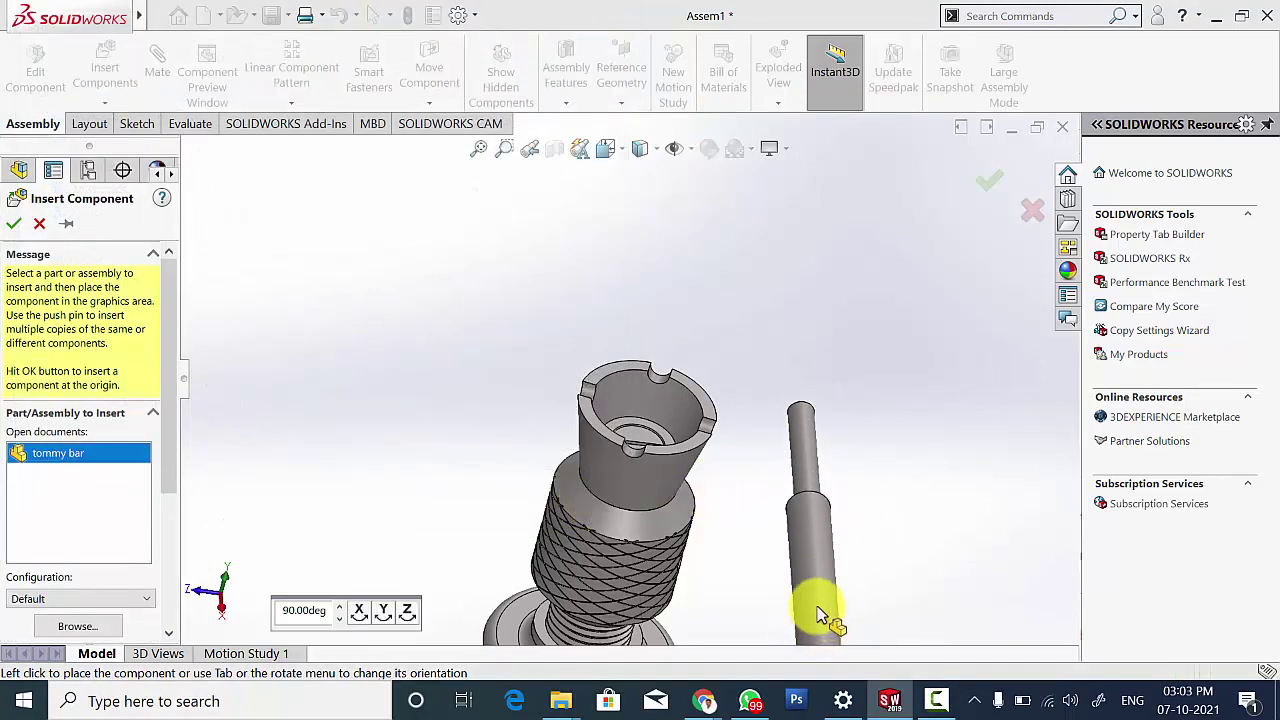
left_click(731, 562)
middle_click_drag(743, 549, 648, 510)
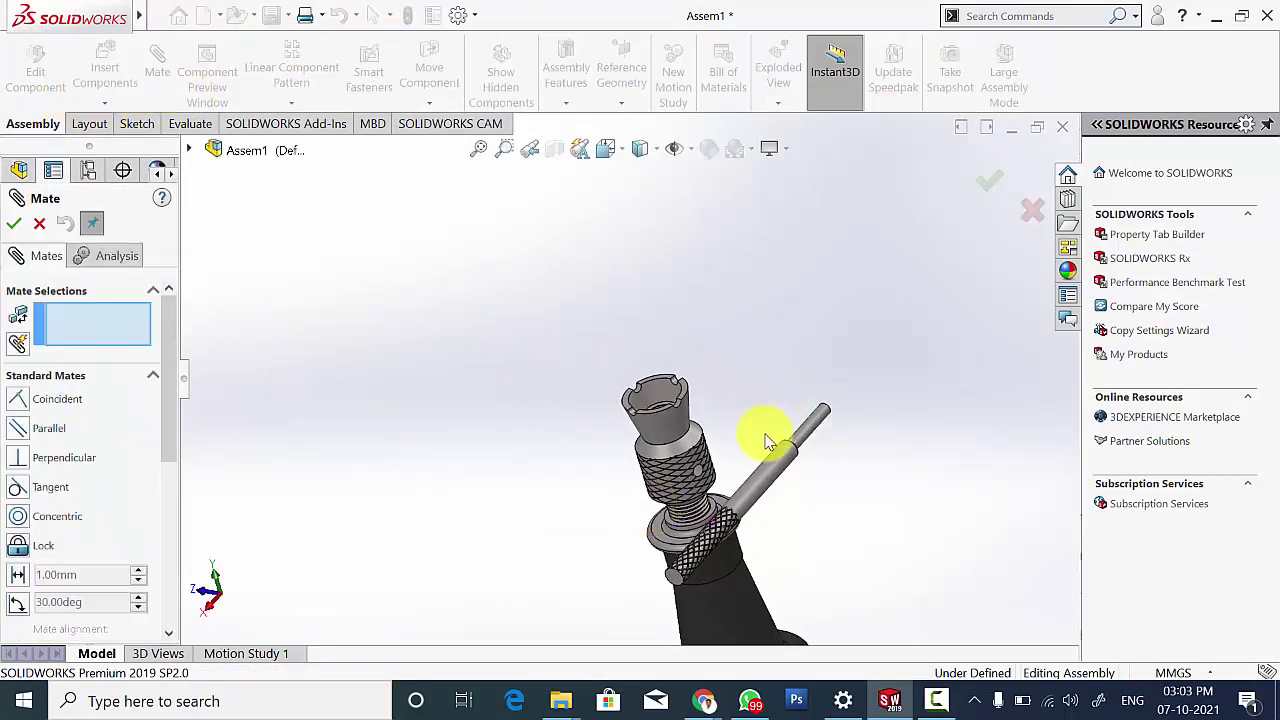
scroll(680, 462, "down", 5)
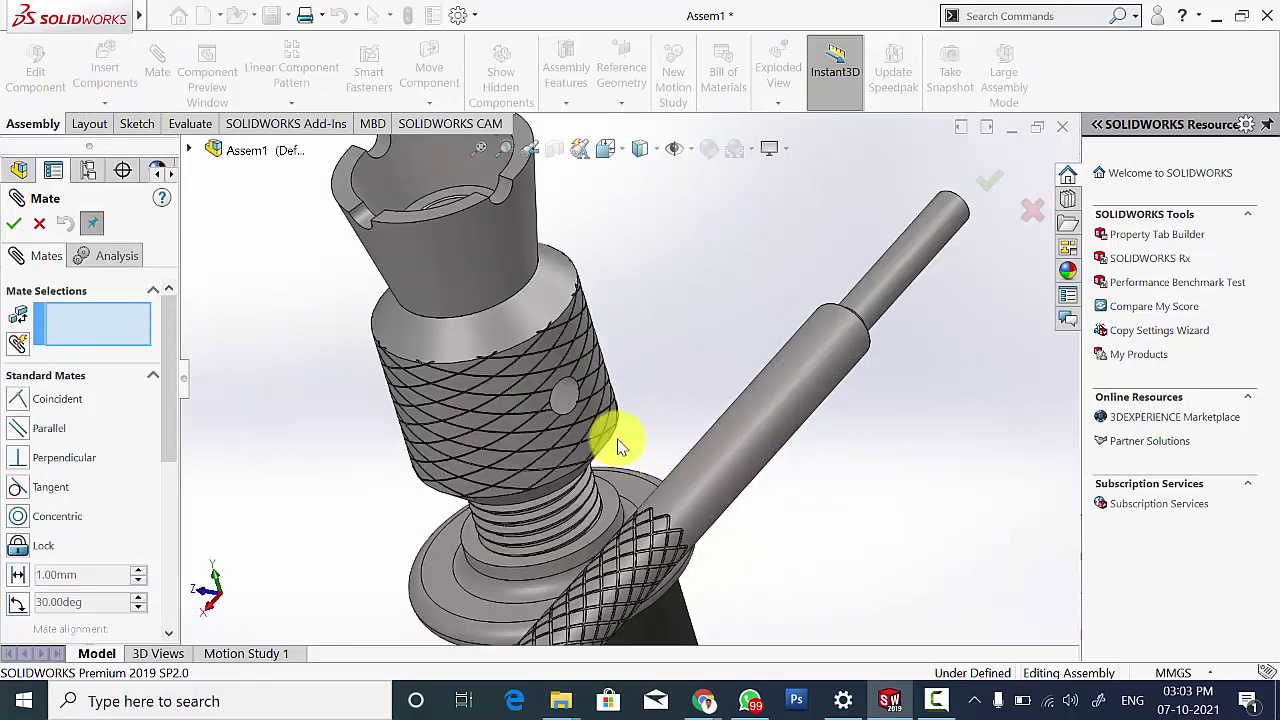
Mate the tommy bar's round face concentric with the screw's cross hole.
left_click(566, 394)
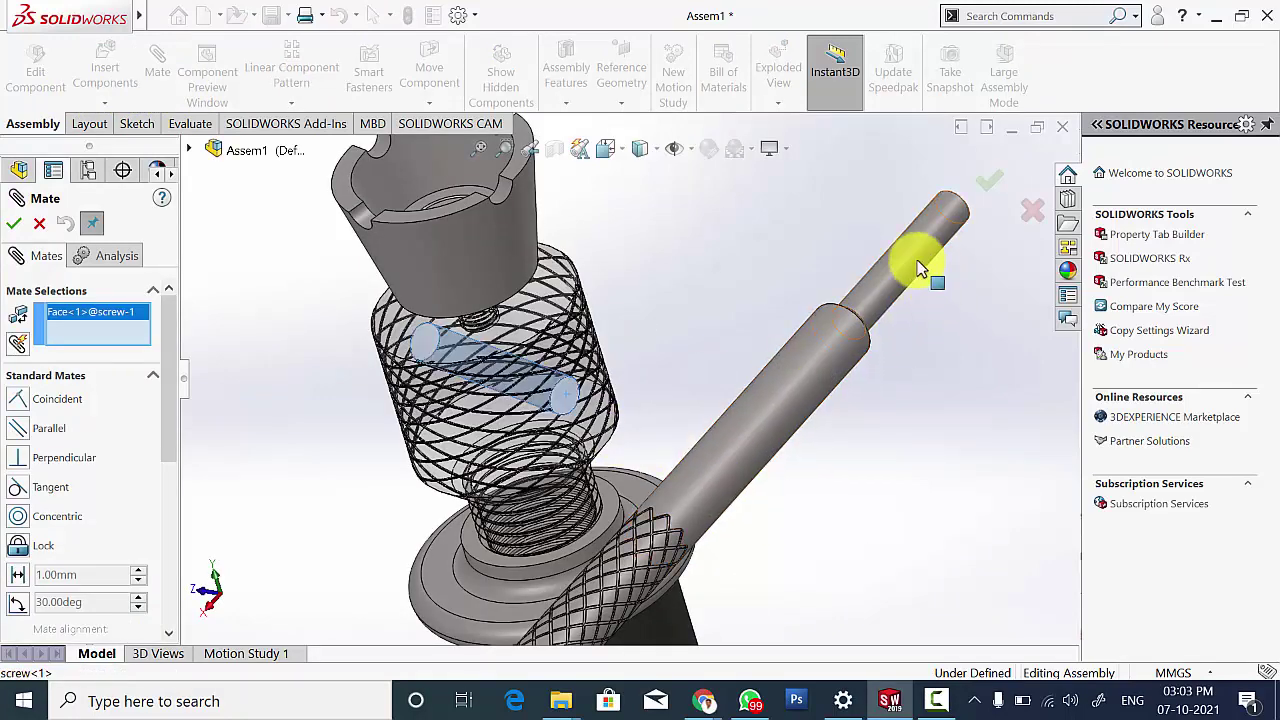
left_click(920, 267)
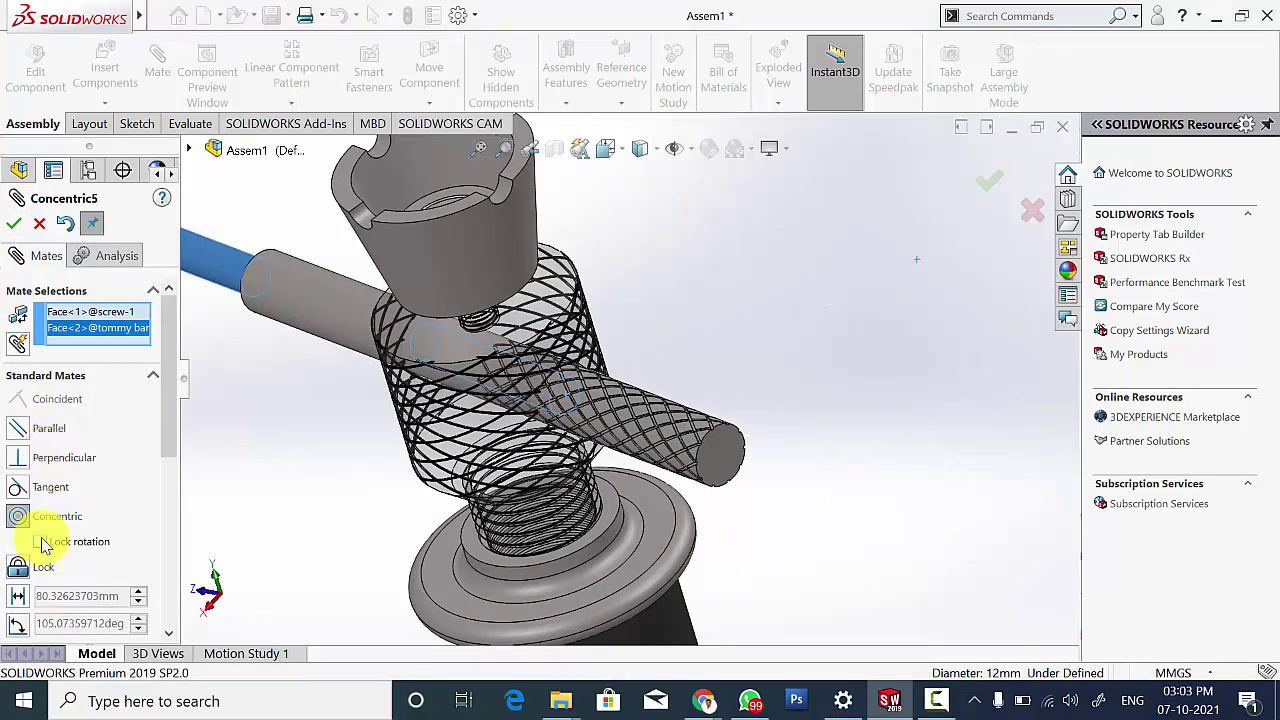
left_click(13, 226)
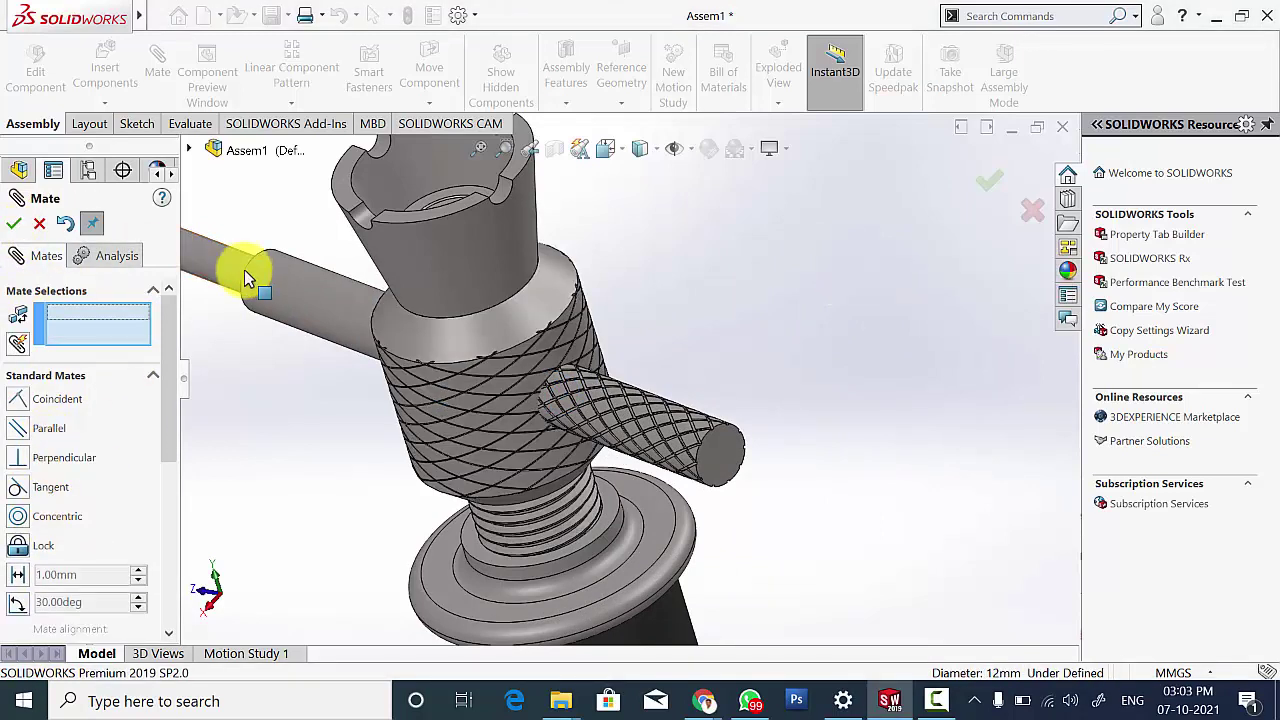
key("Escape")
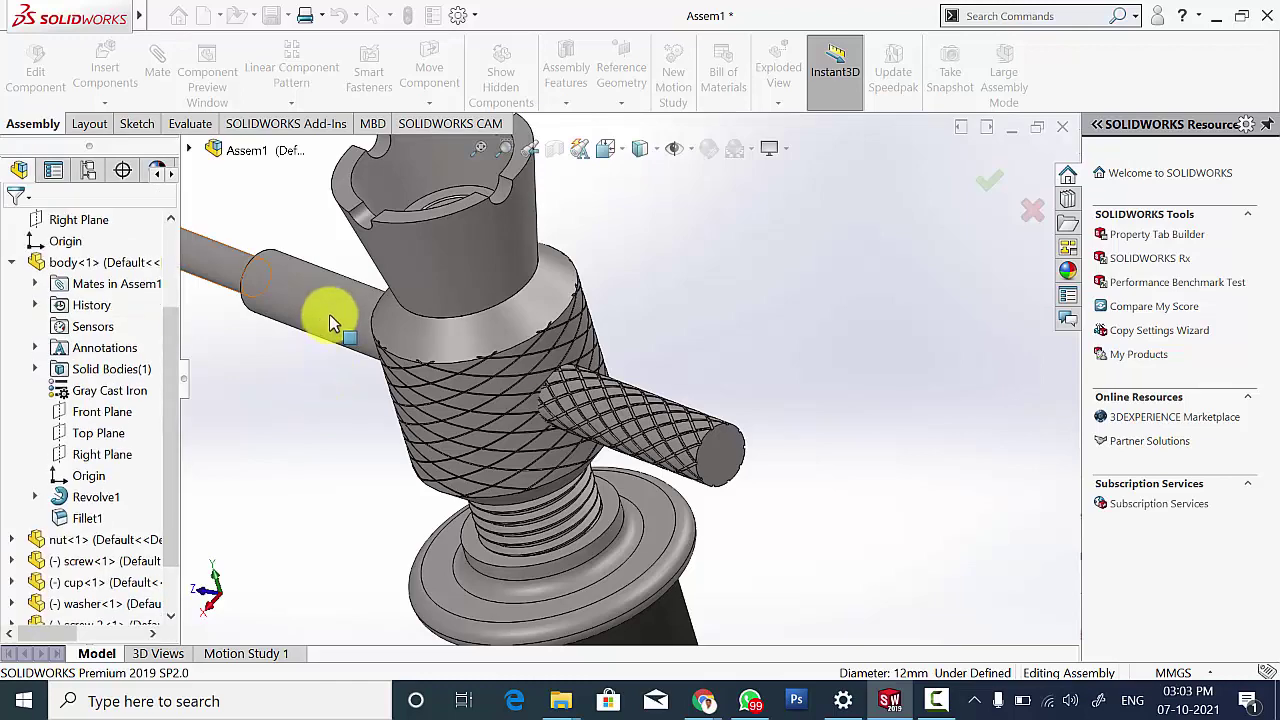
Add a tangent mate between the tommy bar's shoulder edge and the screw hole's edge.
scroll(337, 463, "up", 5)
middle_click_drag(386, 451, 457, 465)
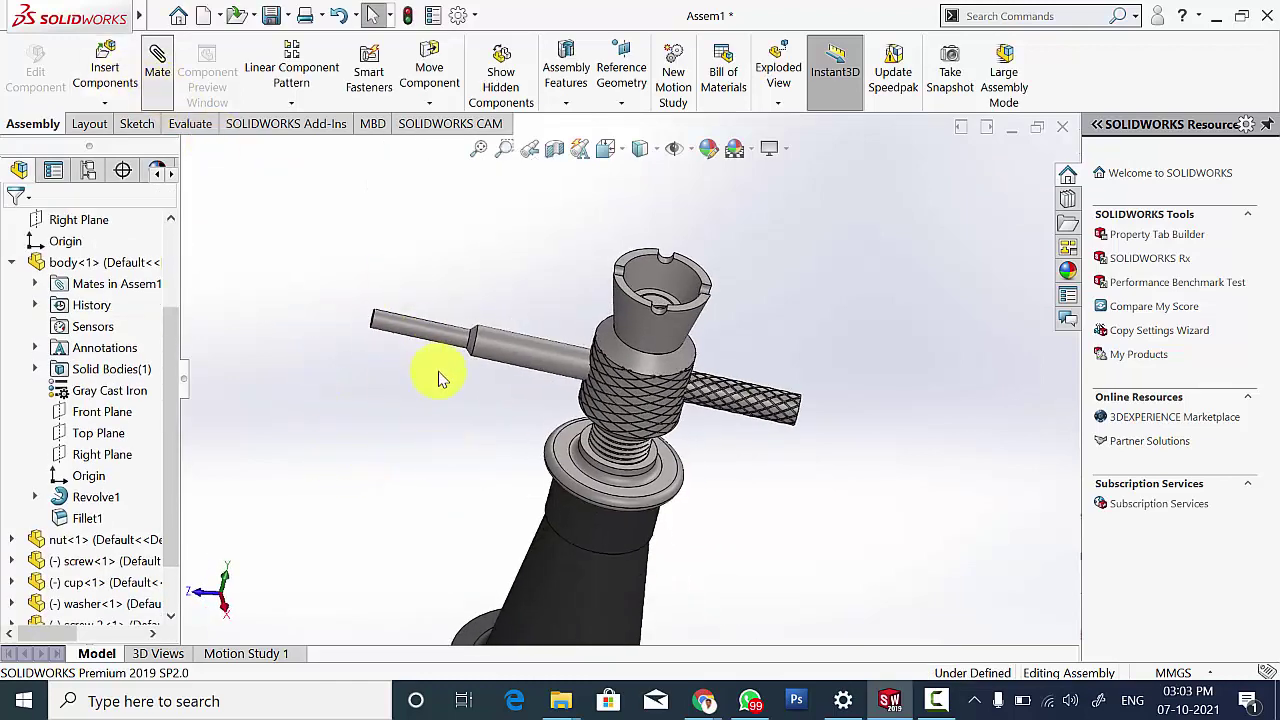
scroll(574, 306, "down", 5)
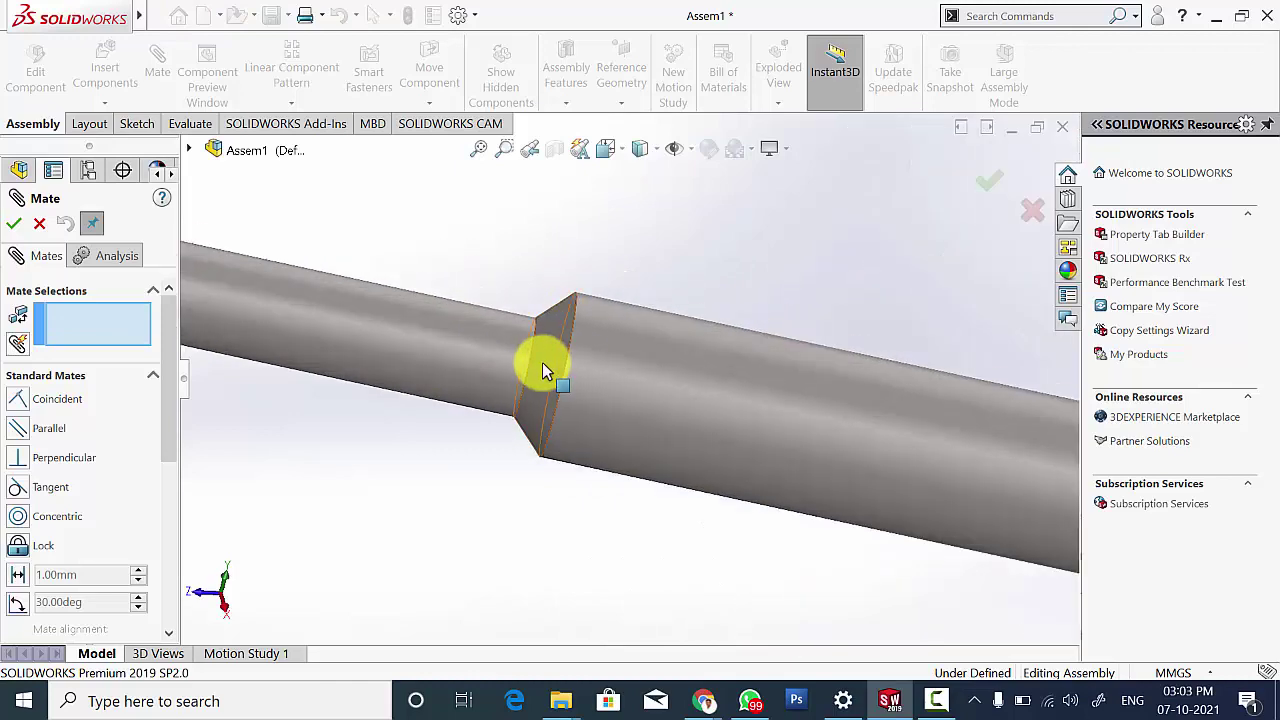
left_click(530, 370)
scroll(666, 466, "up", 10)
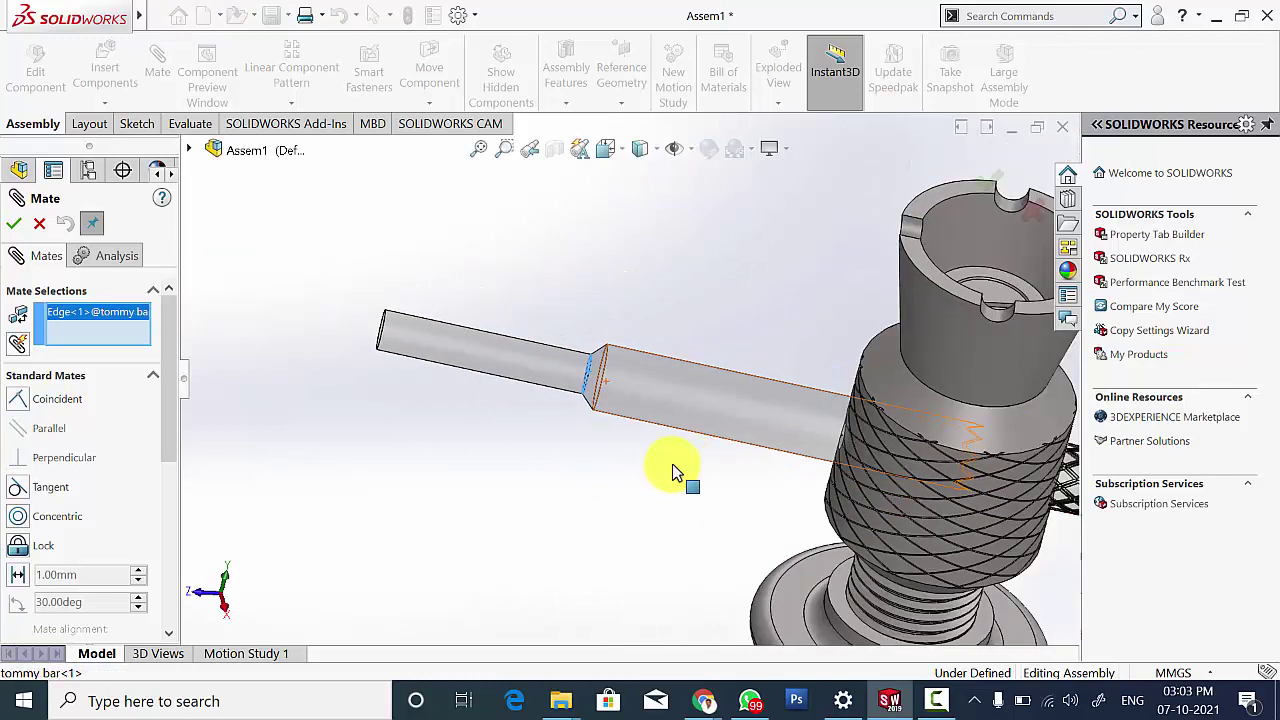
middle_click_drag(943, 500, 971, 468)
scroll(841, 446, "down", 8)
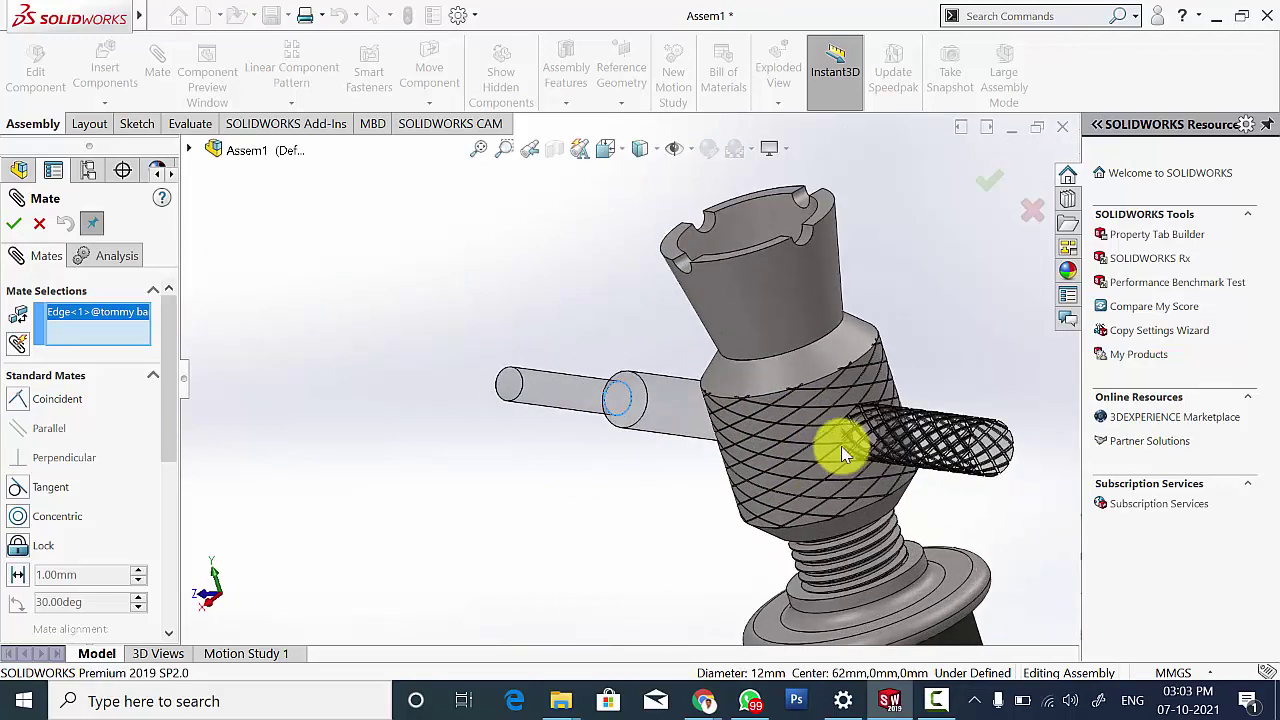
scroll(851, 423, "down", 5)
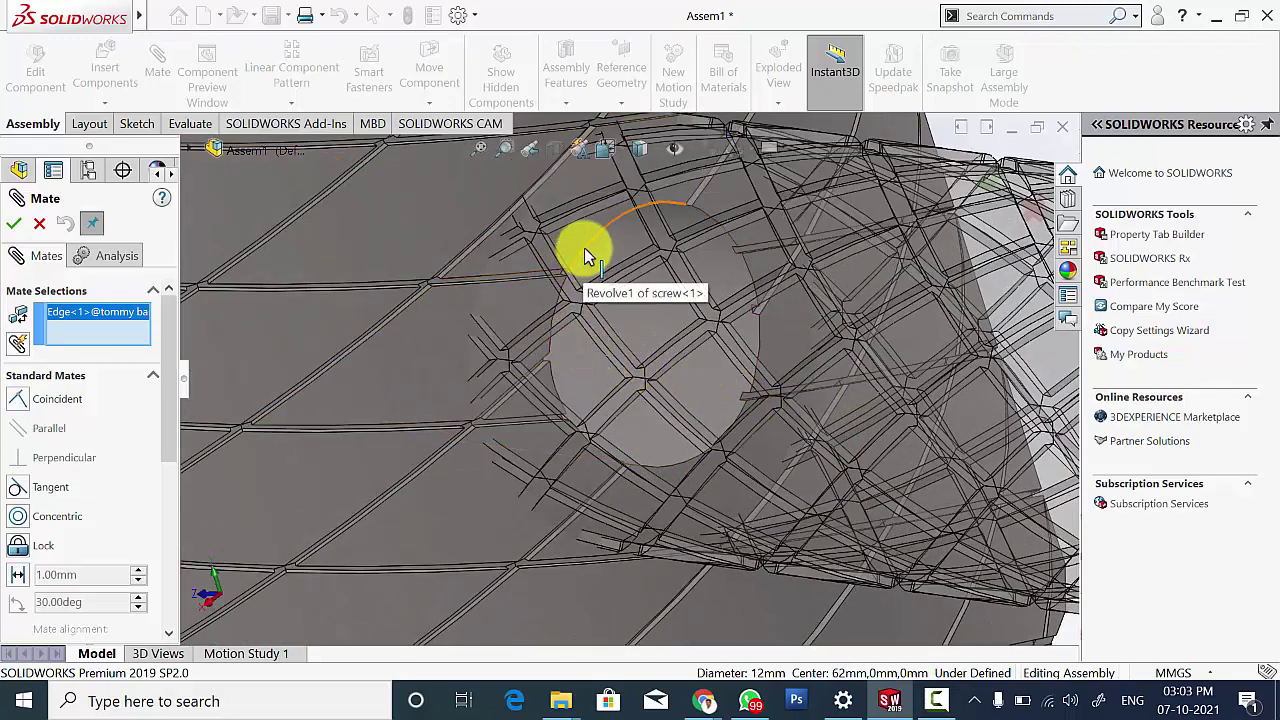
left_click(584, 248)
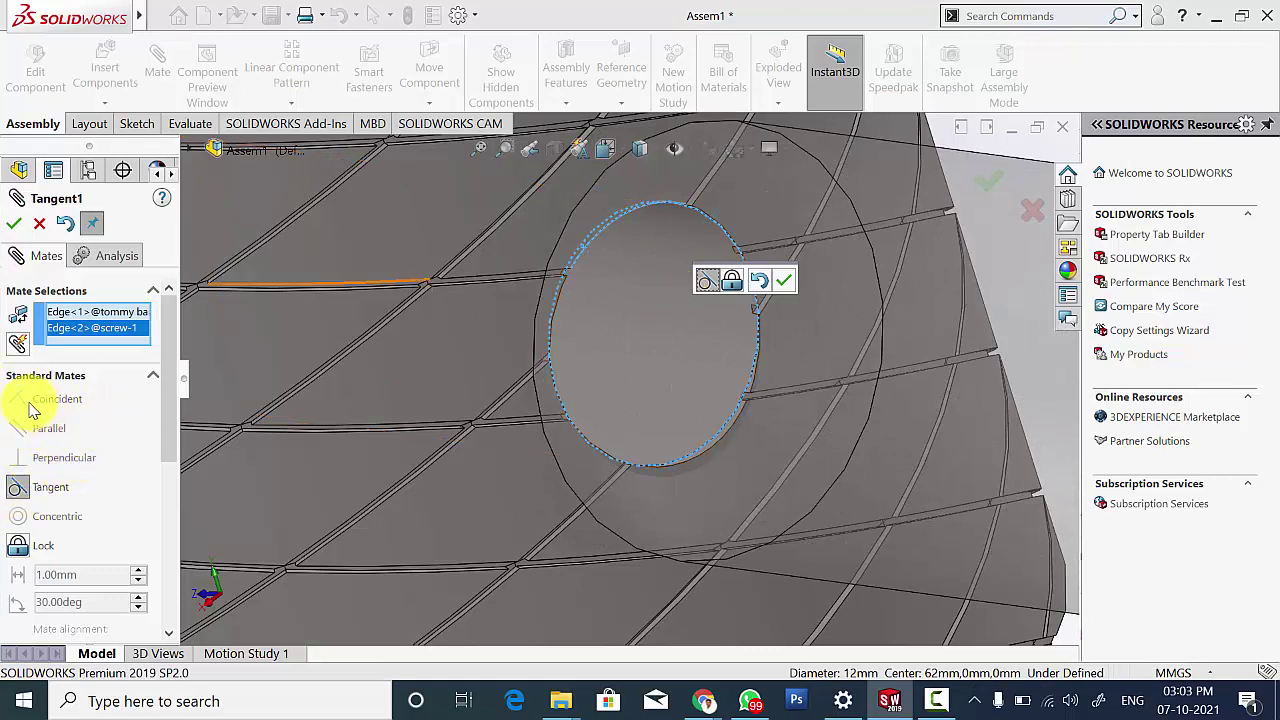
left_click(789, 283)
middle_click_drag(629, 449, 700, 446)
left_click(15, 225)
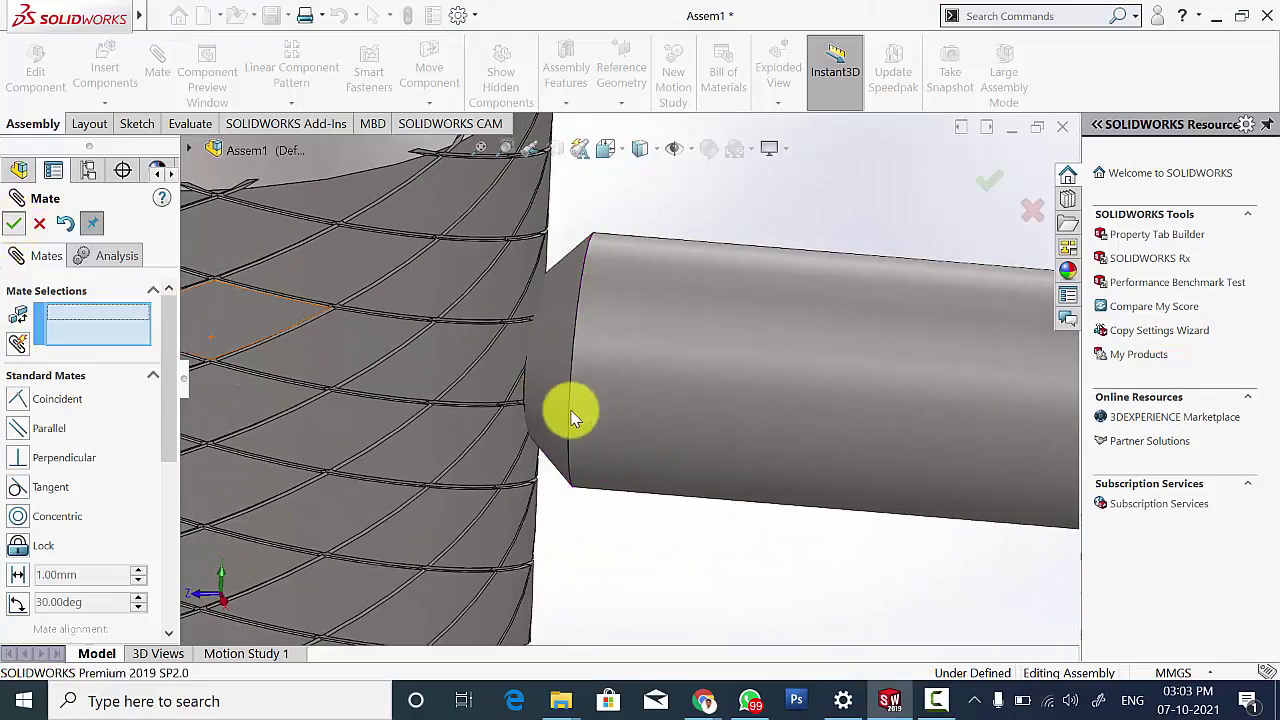
scroll(571, 409, "up", 5)
middle_click_drag(673, 453, 505, 343)
scroll(680, 446, "up", 3)
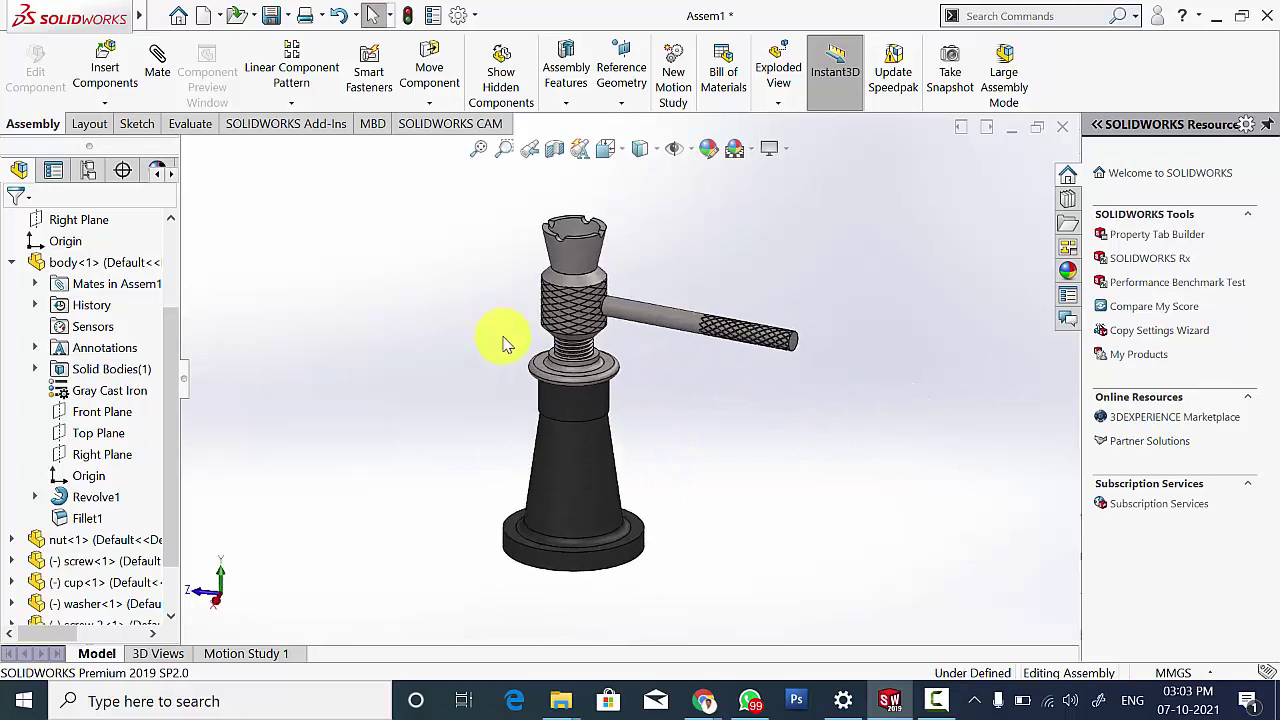
Drag the tommy bar around the screw axis until it points left of the jack.
left_click(735, 333)
left_click_drag(740, 340, 697, 187)
left_click_drag(456, 298, 556, 392)
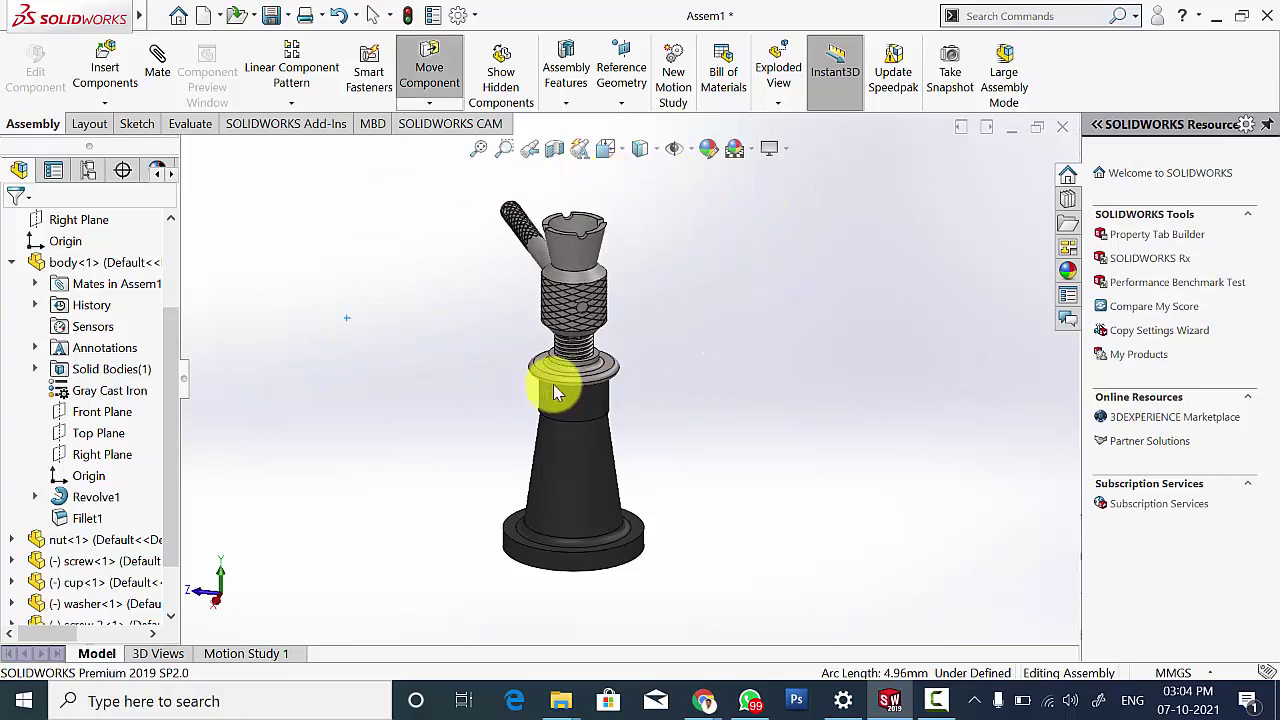
left_click_drag(434, 313, 940, 398)
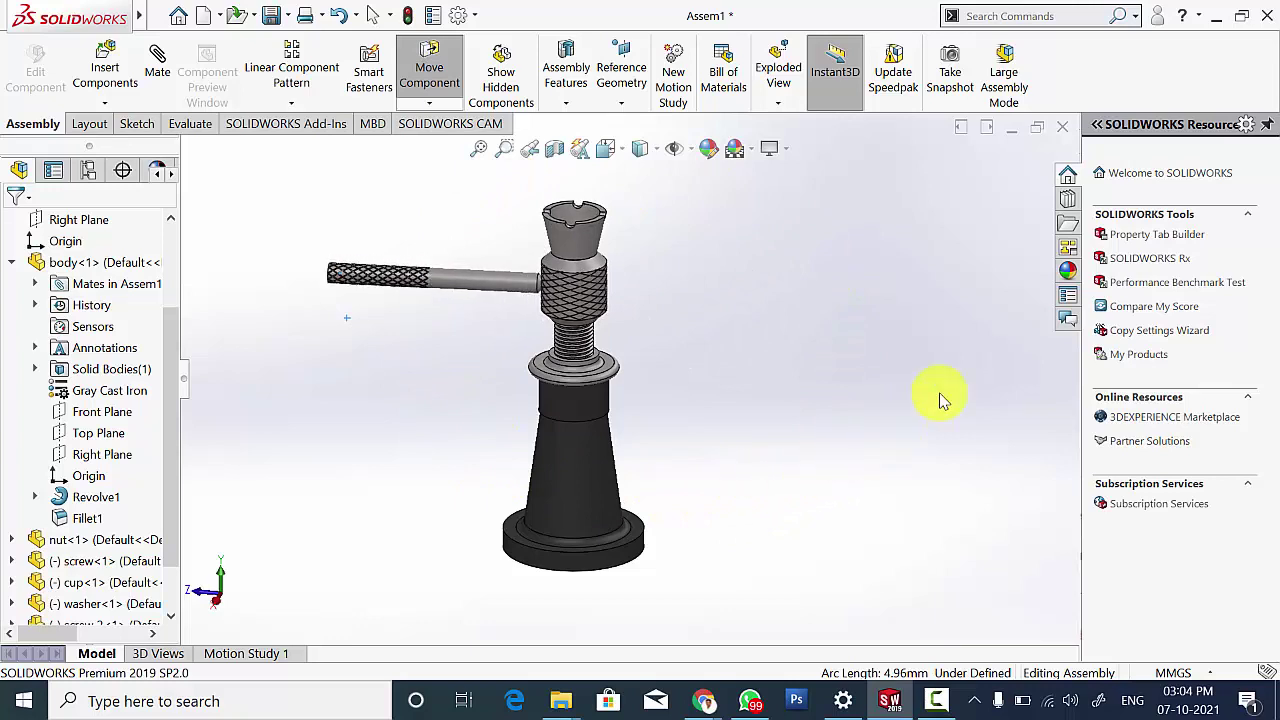
left_click_drag(1004, 364, 287, 346)
key("Escape")
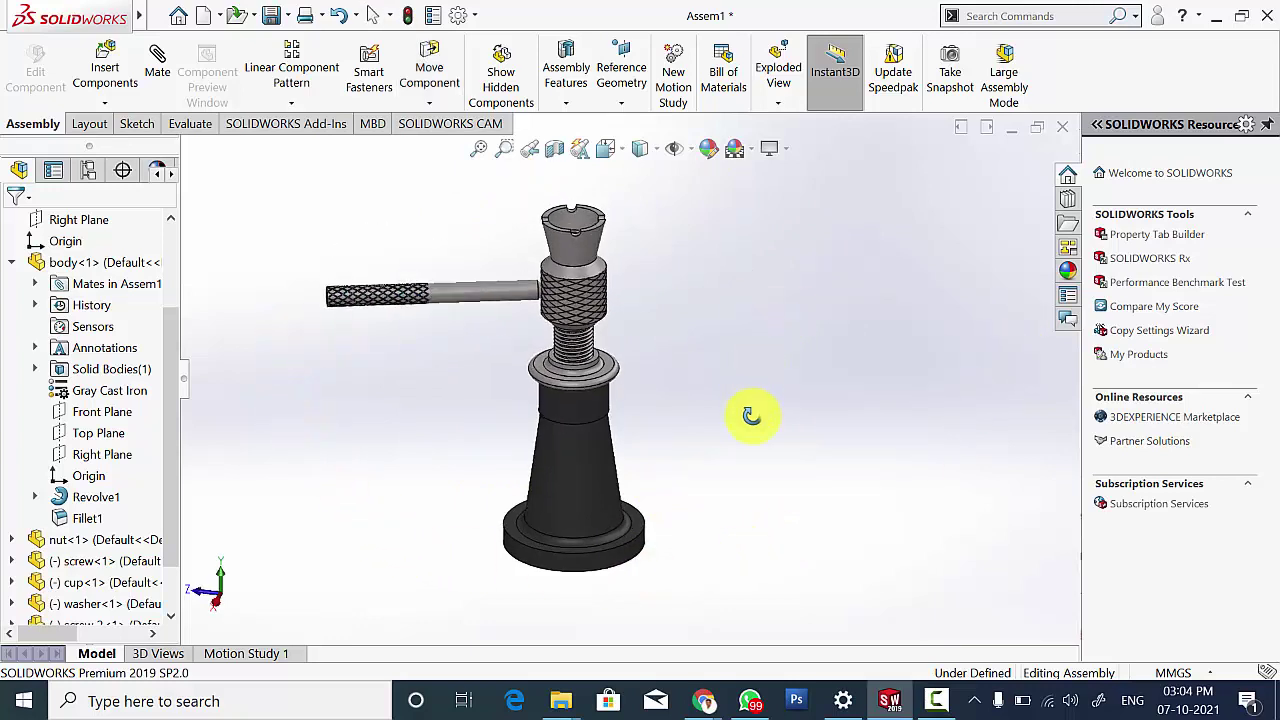